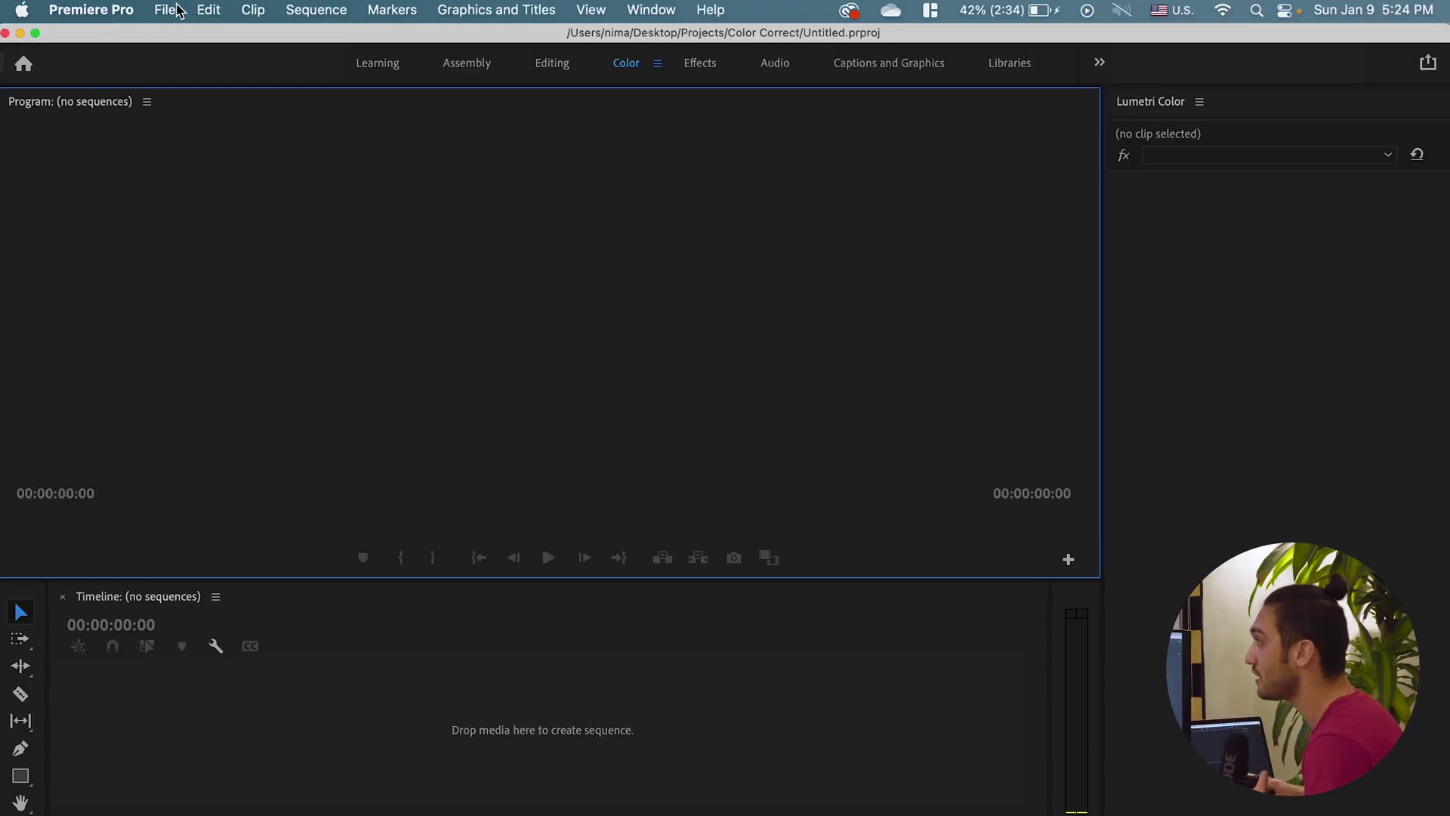
- Create a new project named Color, replacing the existing Color project
left_click(82, 17)
mouse_move(165, 10)
mouse_move(168, 40)
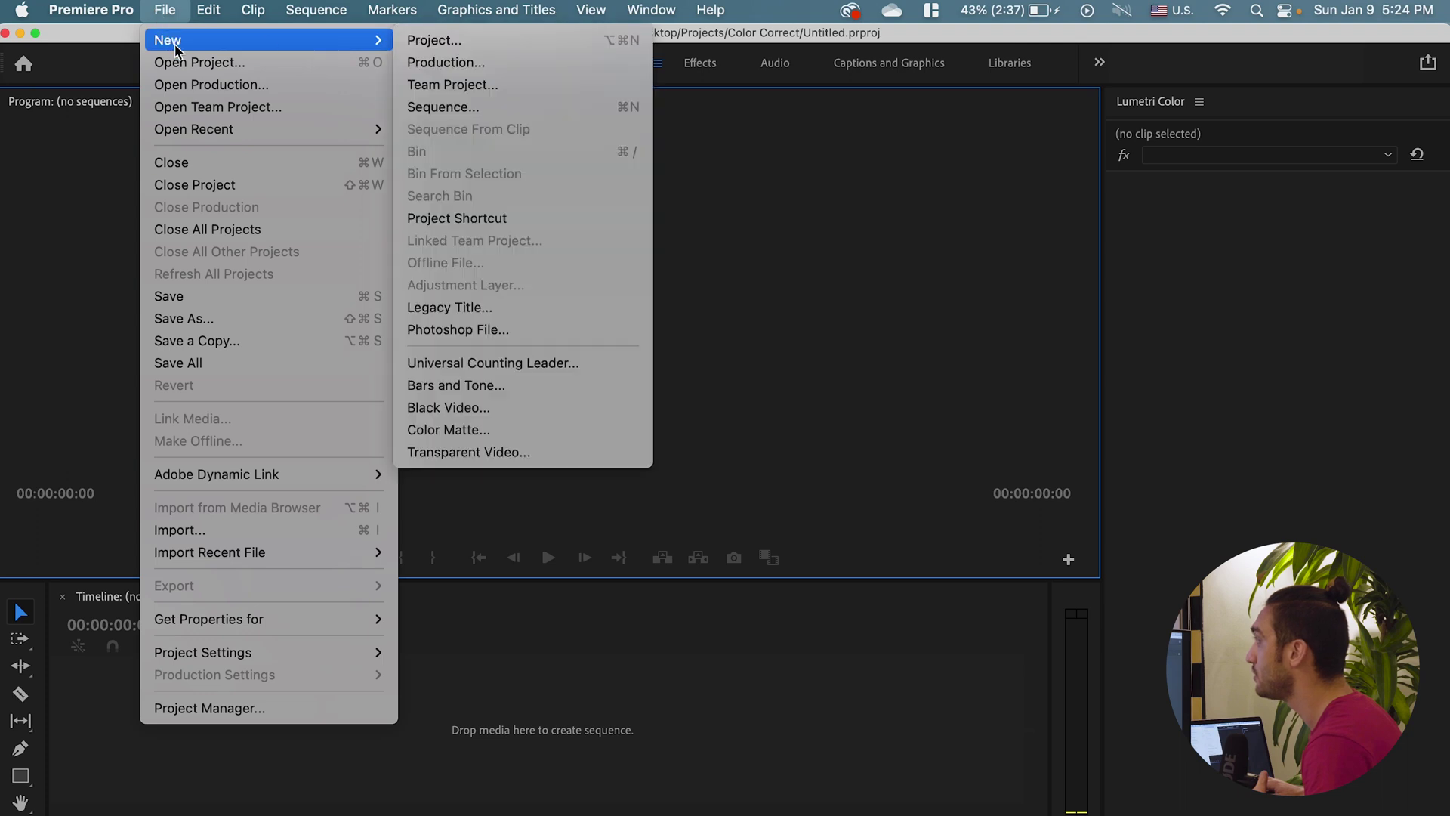
left_click(455, 49)
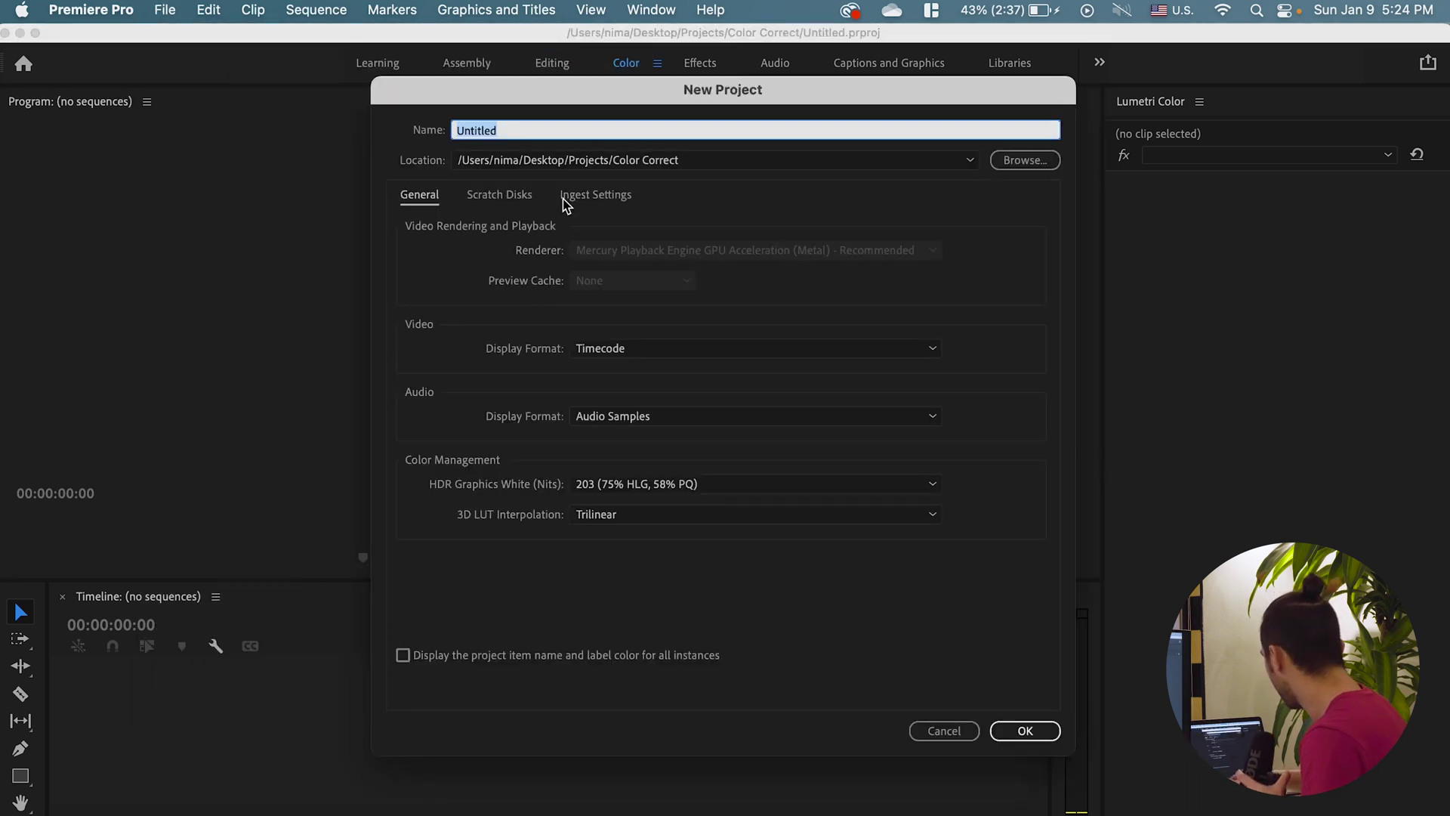
type("Color")
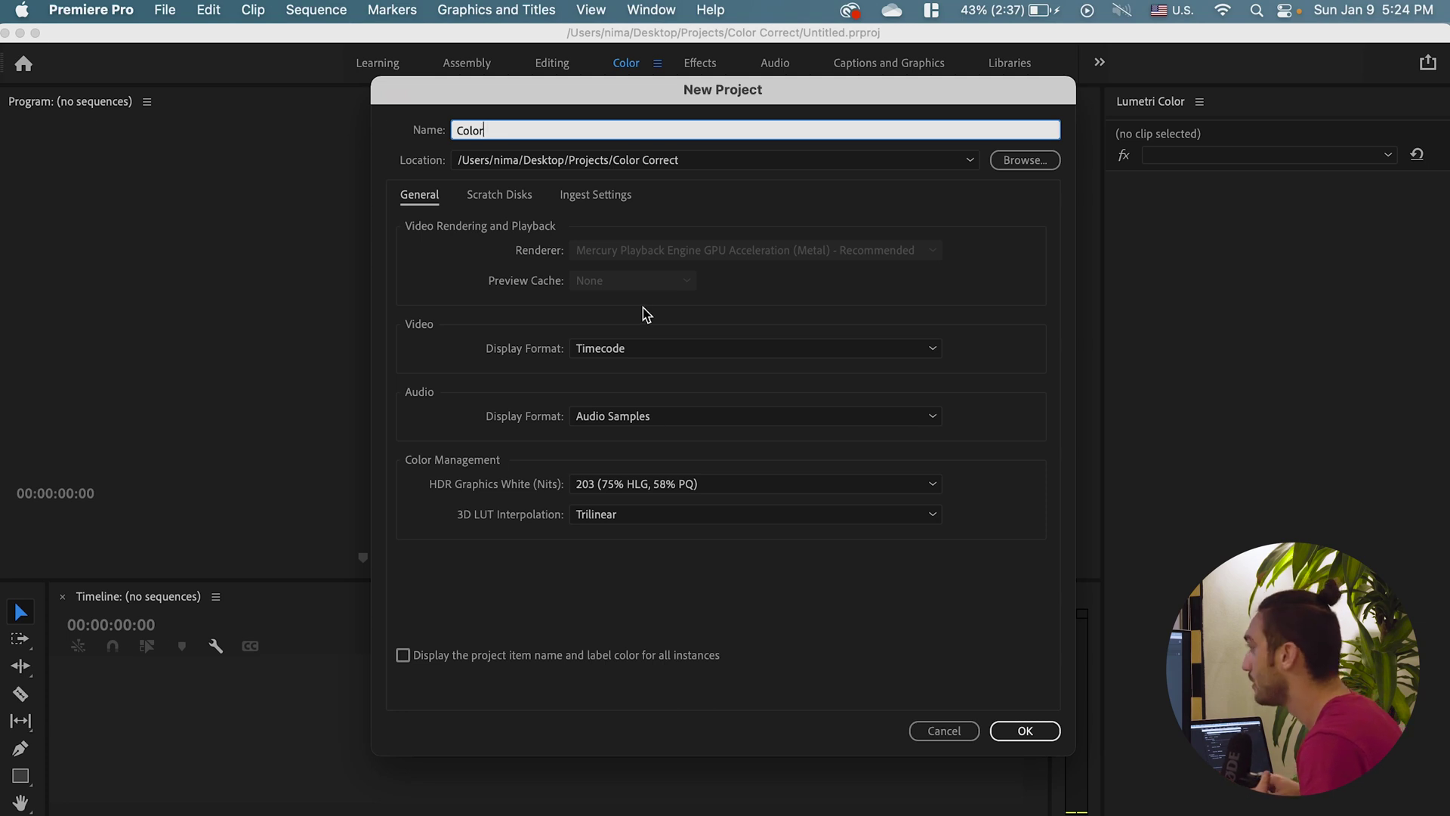
left_click(1025, 731)
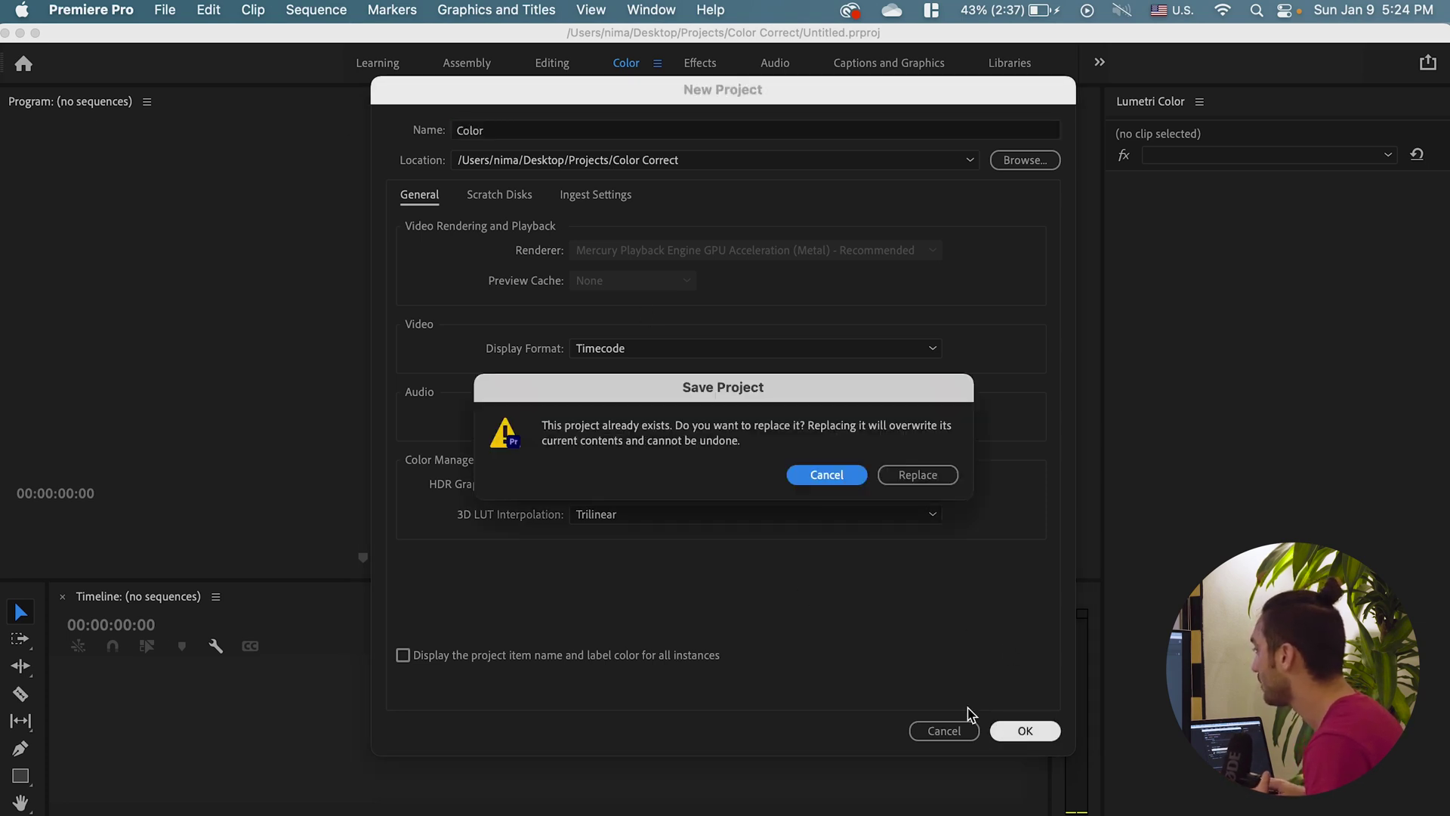
left_click(891, 478)
- Create Sequence 01 from the RED R3D HD 4K '4K HD 16x9 24' preset
left_click(164, 16)
mouse_move(167, 39)
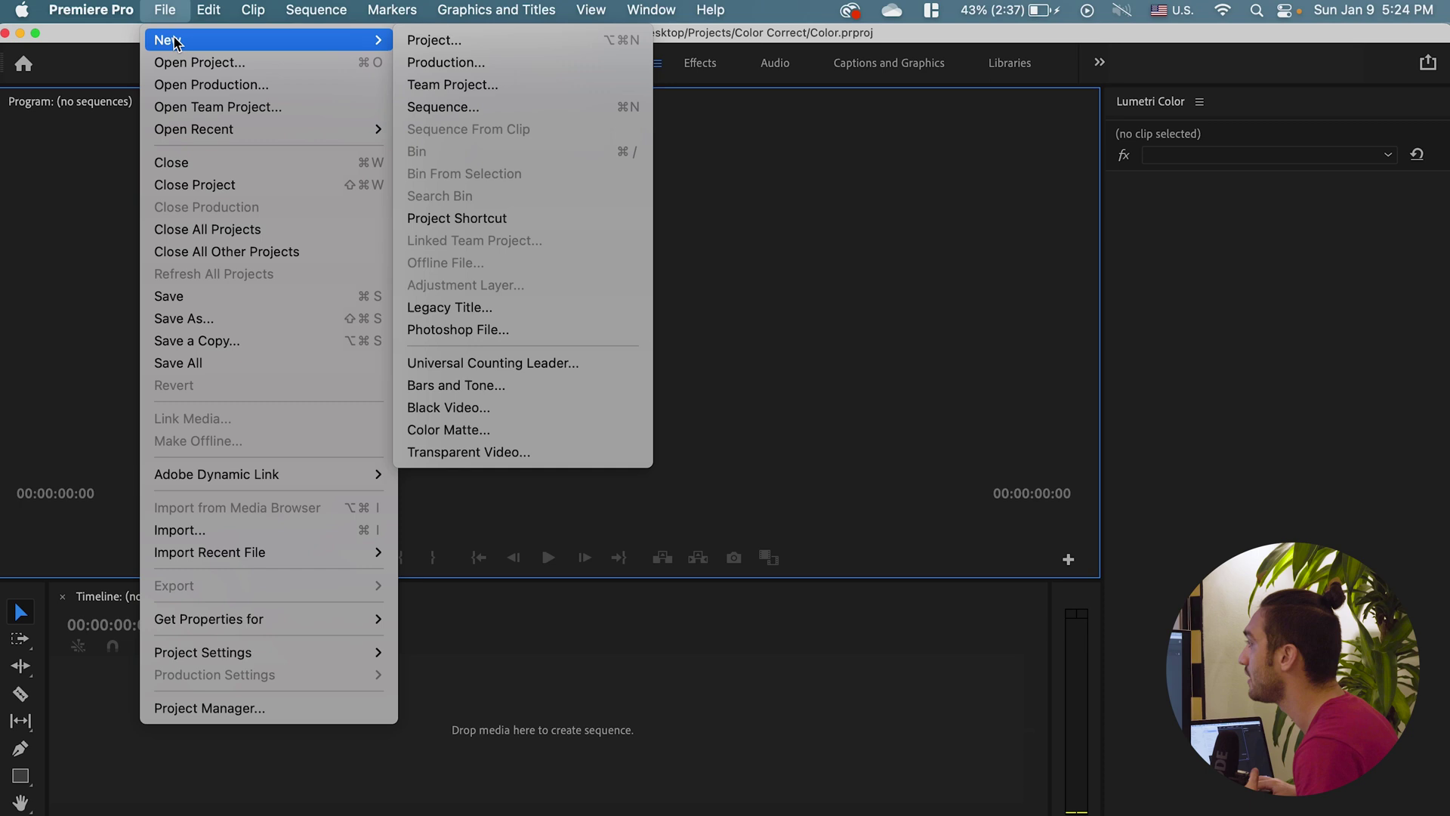
left_click(495, 107)
scroll(488, 445, "down", 5)
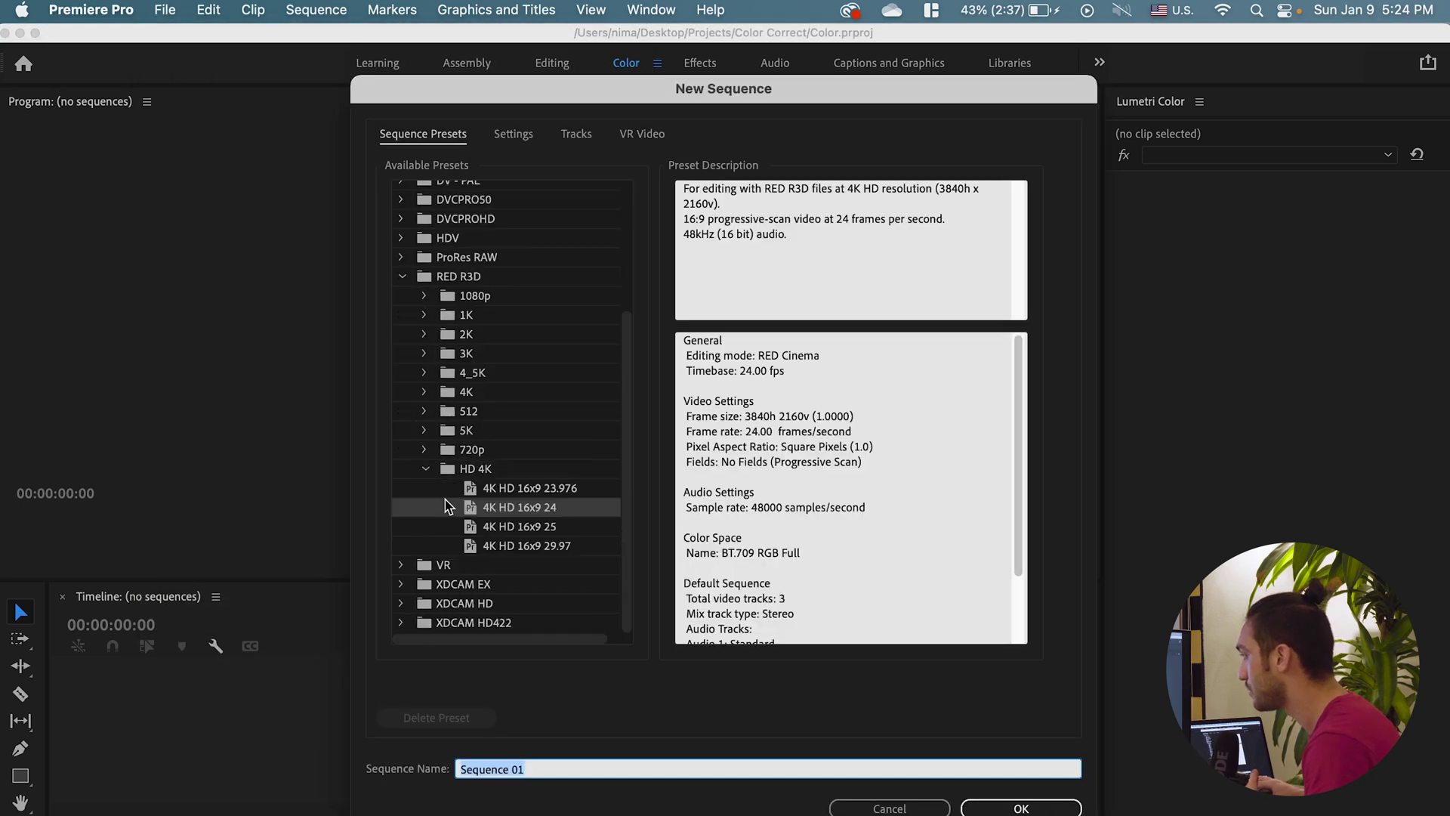
left_click(557, 768)
key("super+a")
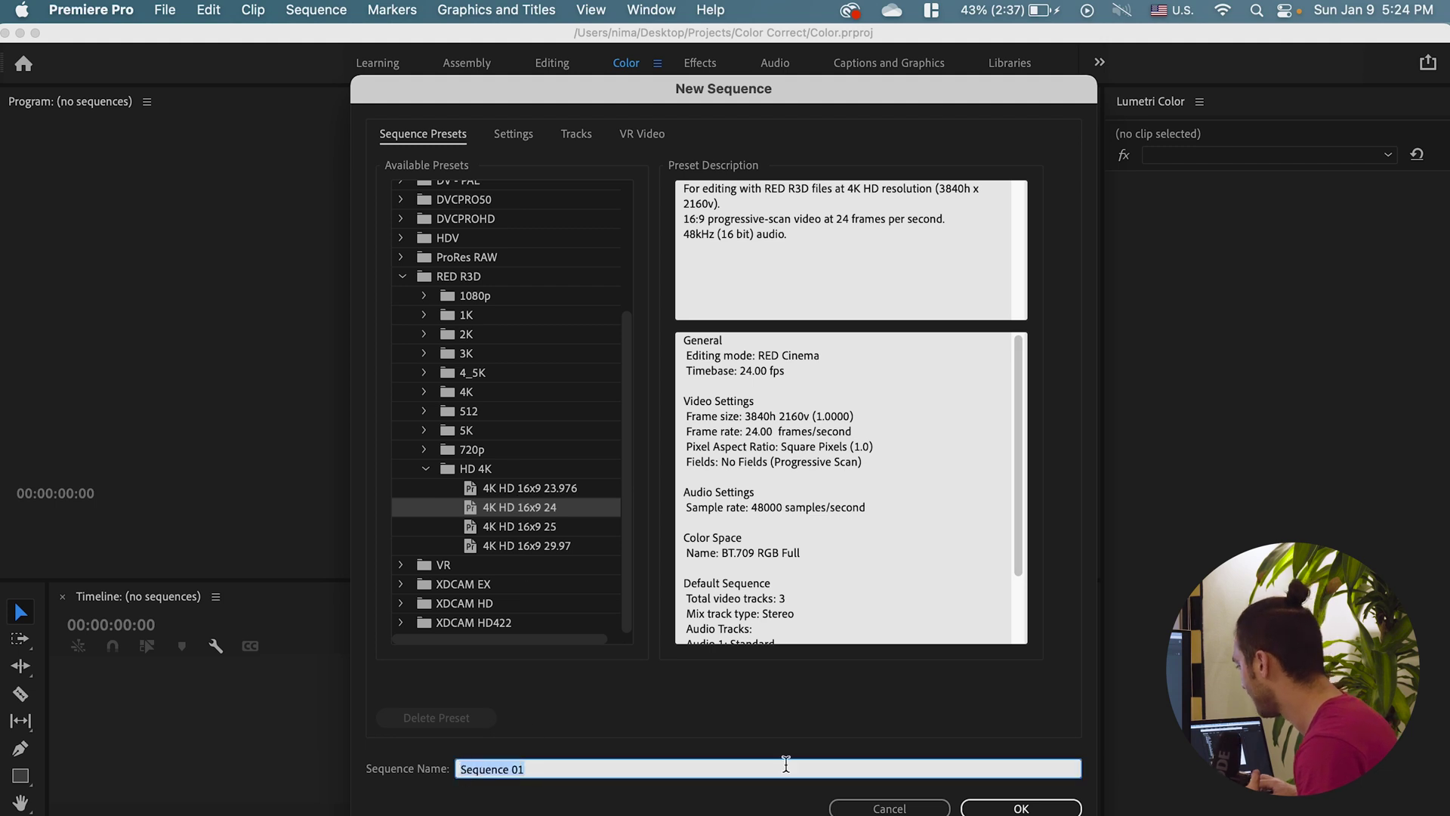
left_click(990, 807)
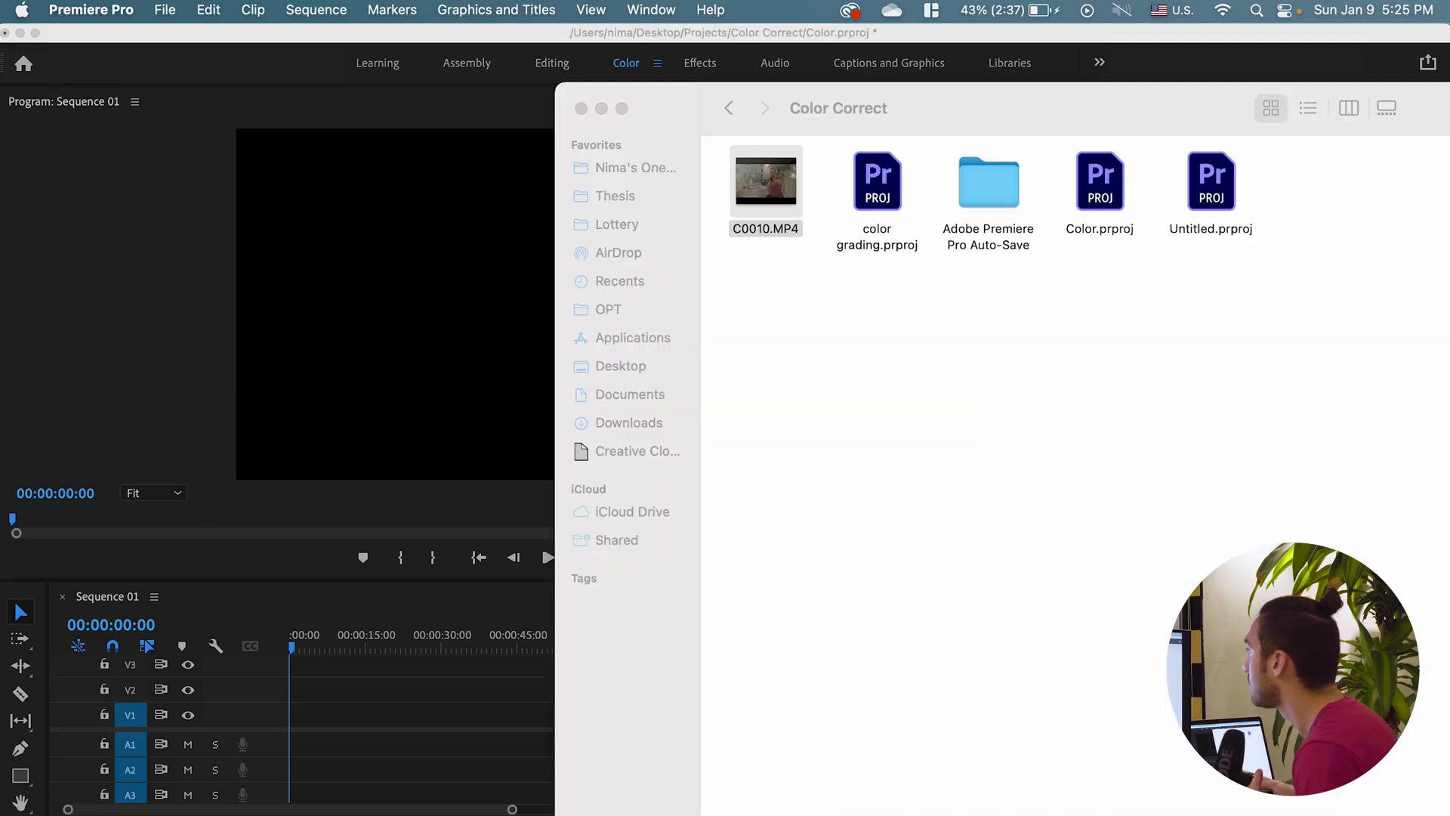
- Add C0010.MP4 to the start of Sequence 01, keeping the existing sequence settings
key("super+Tab")
left_click_drag(785, 173, 333, 717)
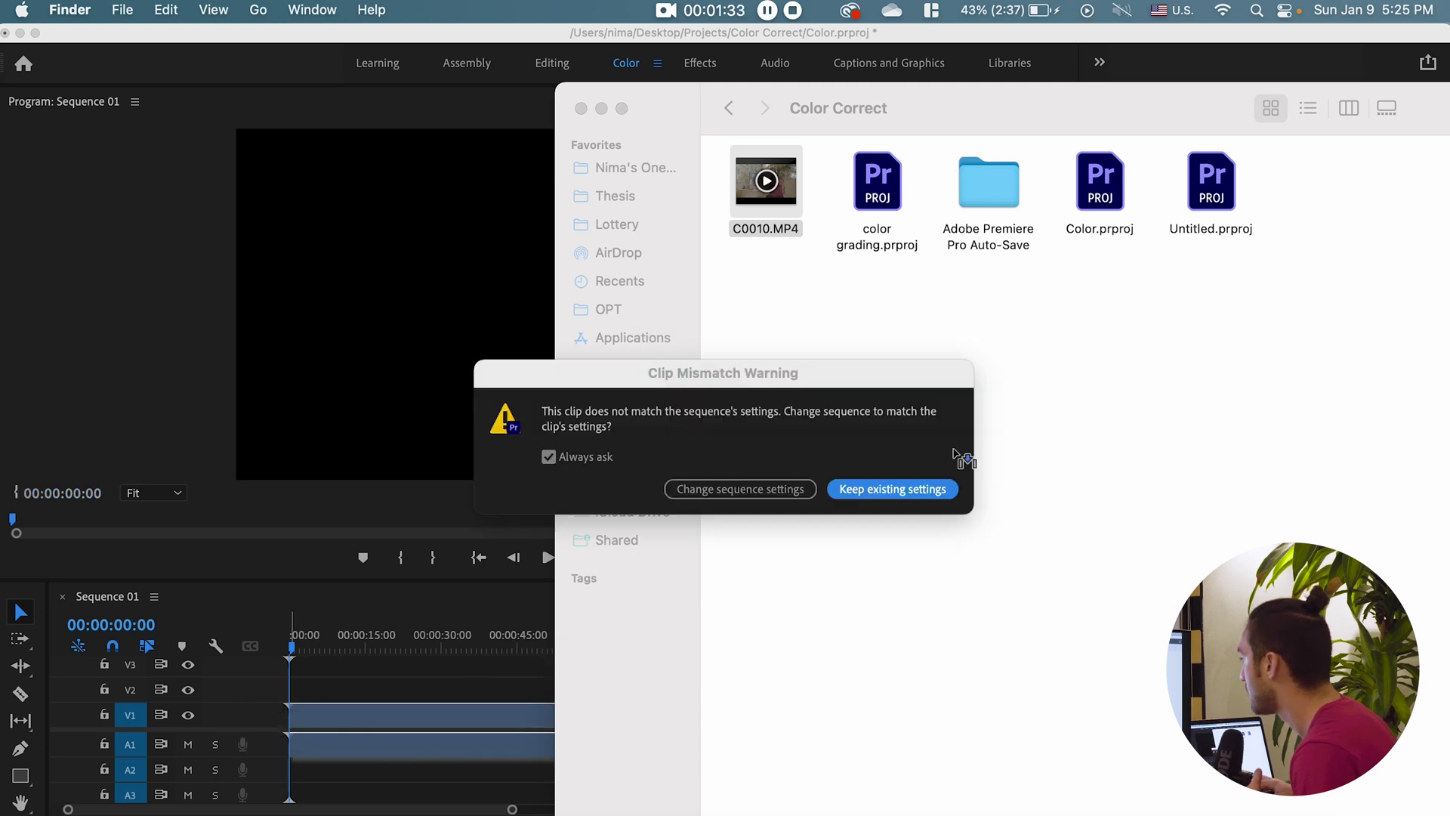
left_click(893, 489)
- Put the playhead at 00:00:08:10 and mute audio track A1
left_click(371, 709)
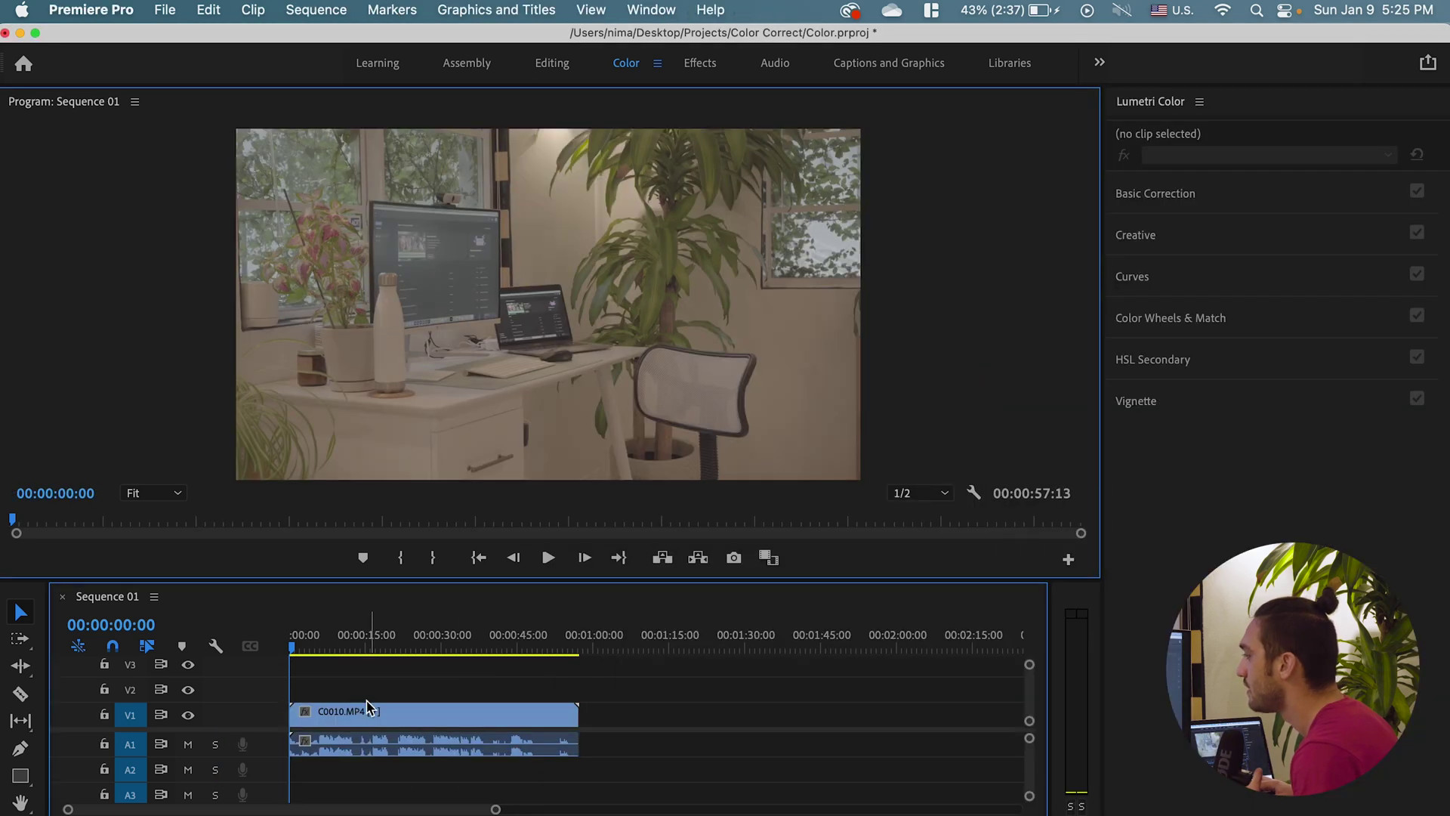
left_click(331, 648)
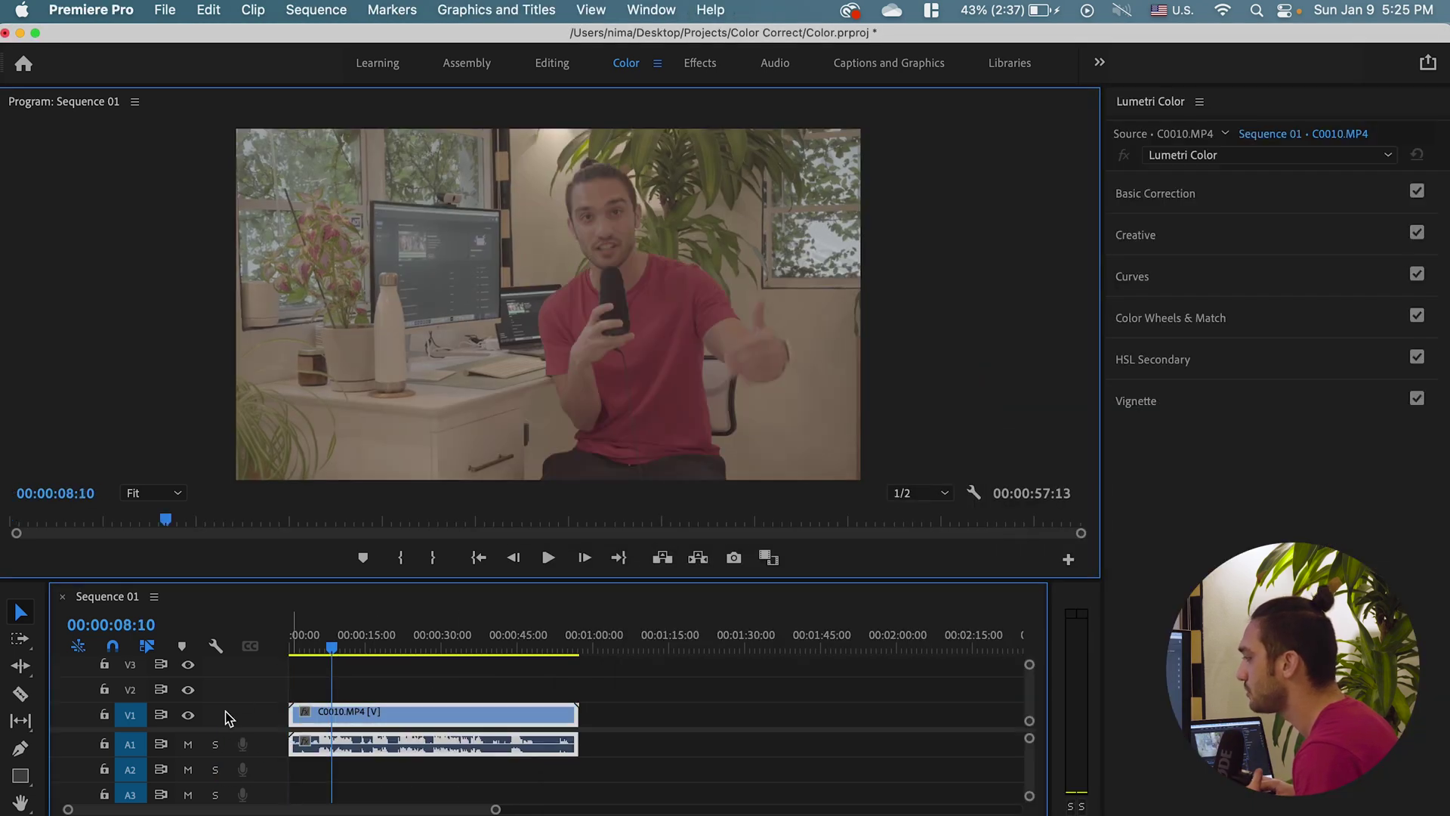
left_click(190, 745)
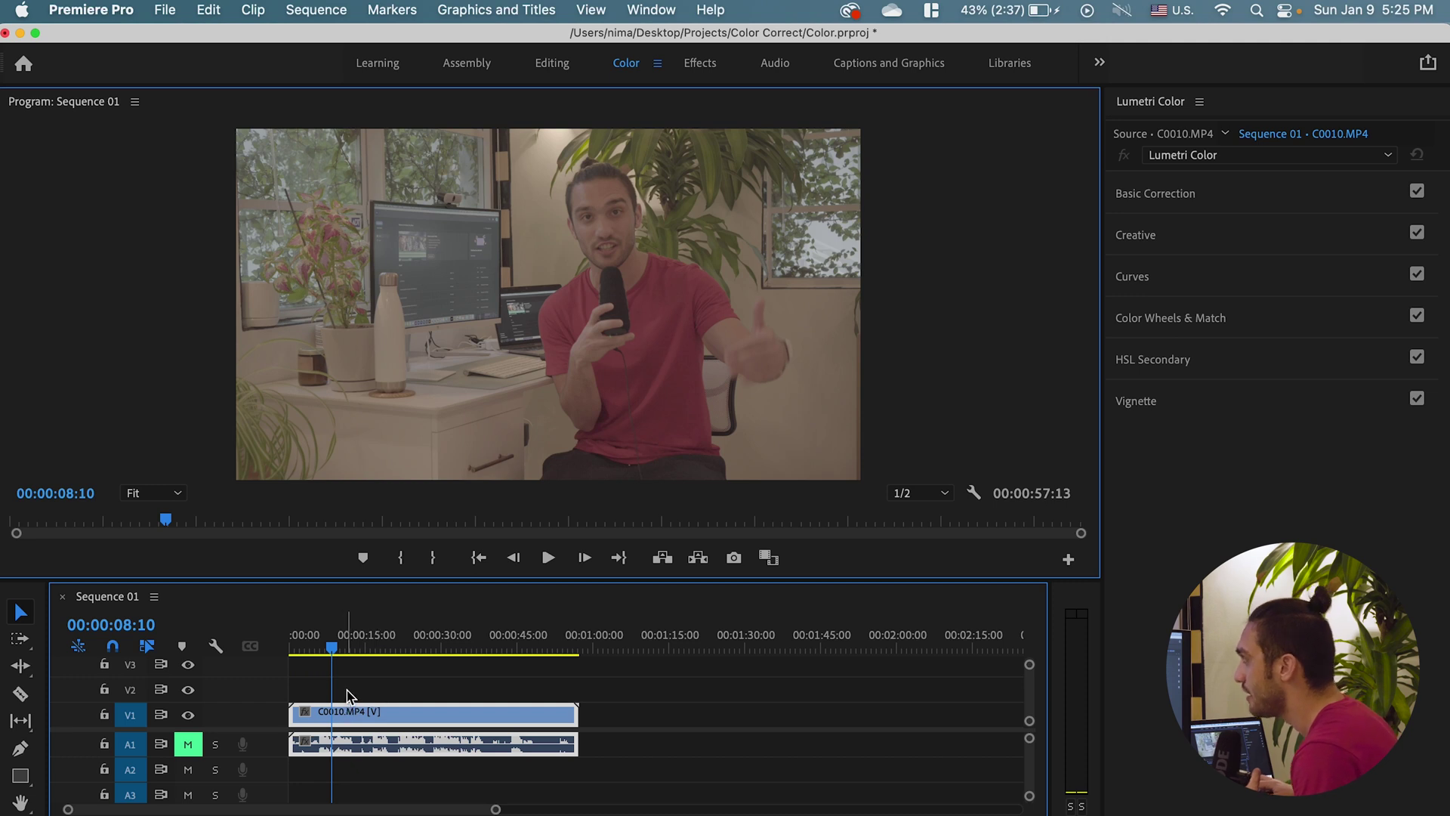
- In the Editing workspace, create a new 3840x2160 24 fps Adjustment Layer
left_click(554, 68)
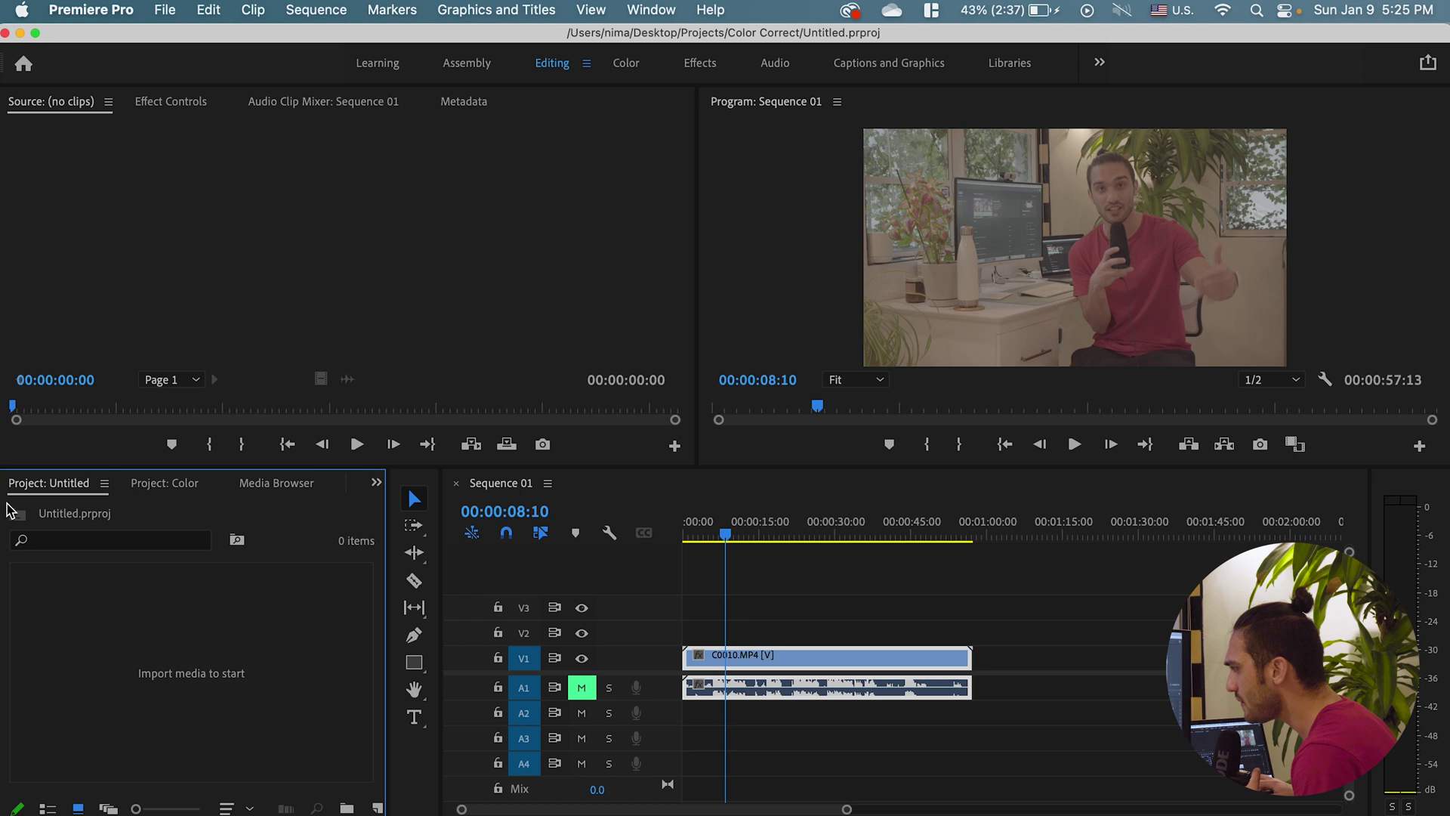
right_click(170, 587)
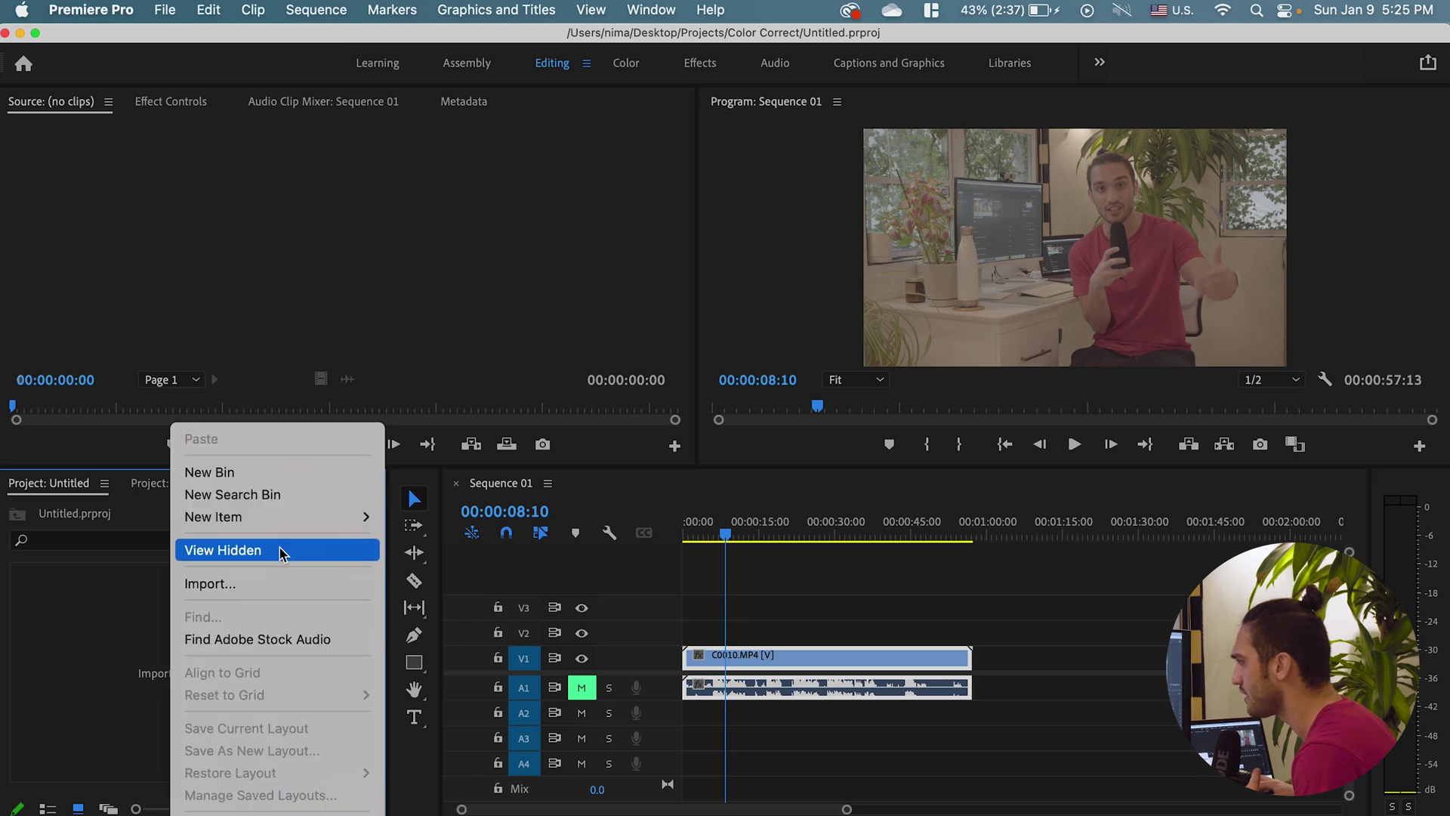
mouse_move(327, 518)
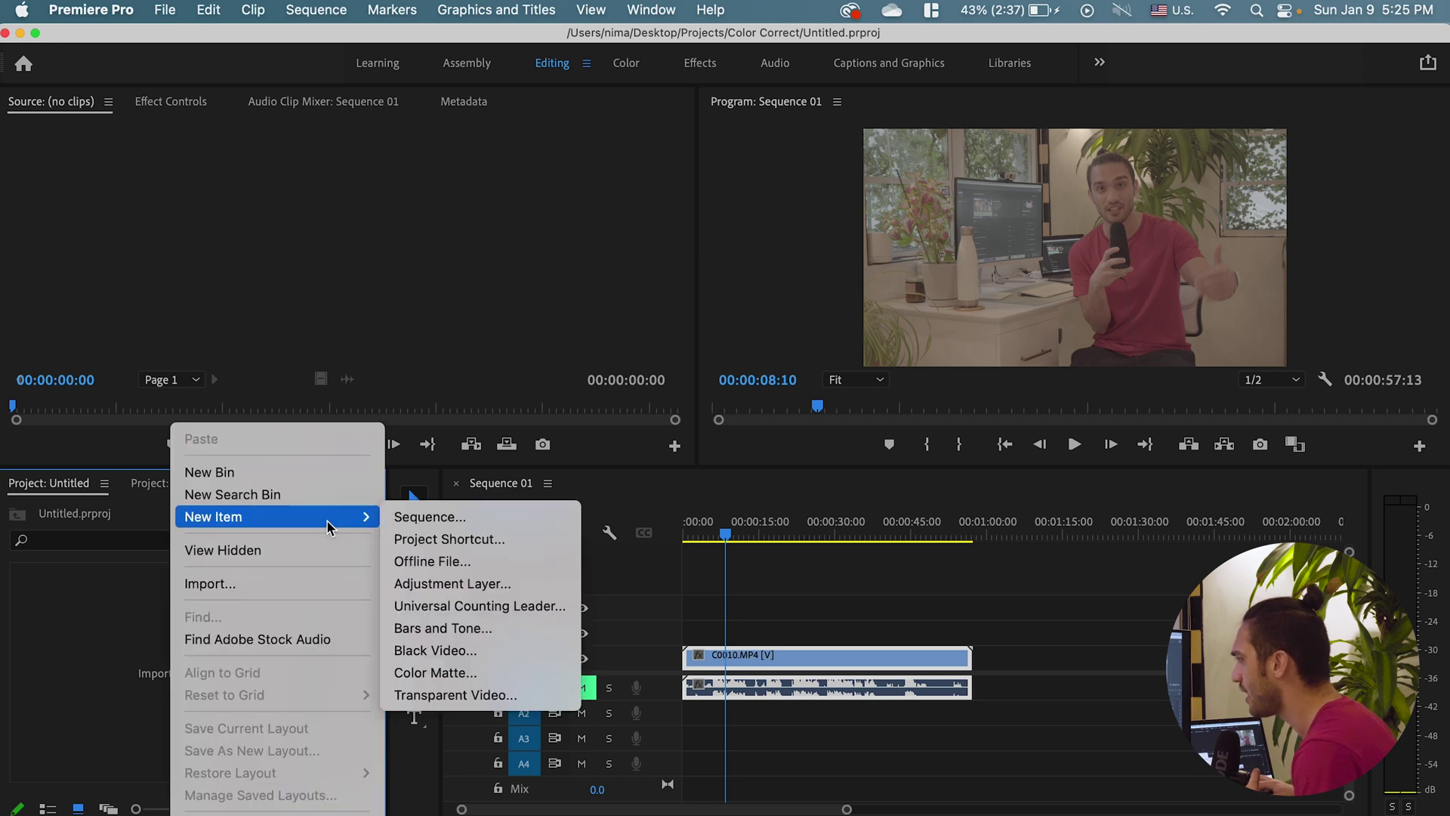
left_click(481, 583)
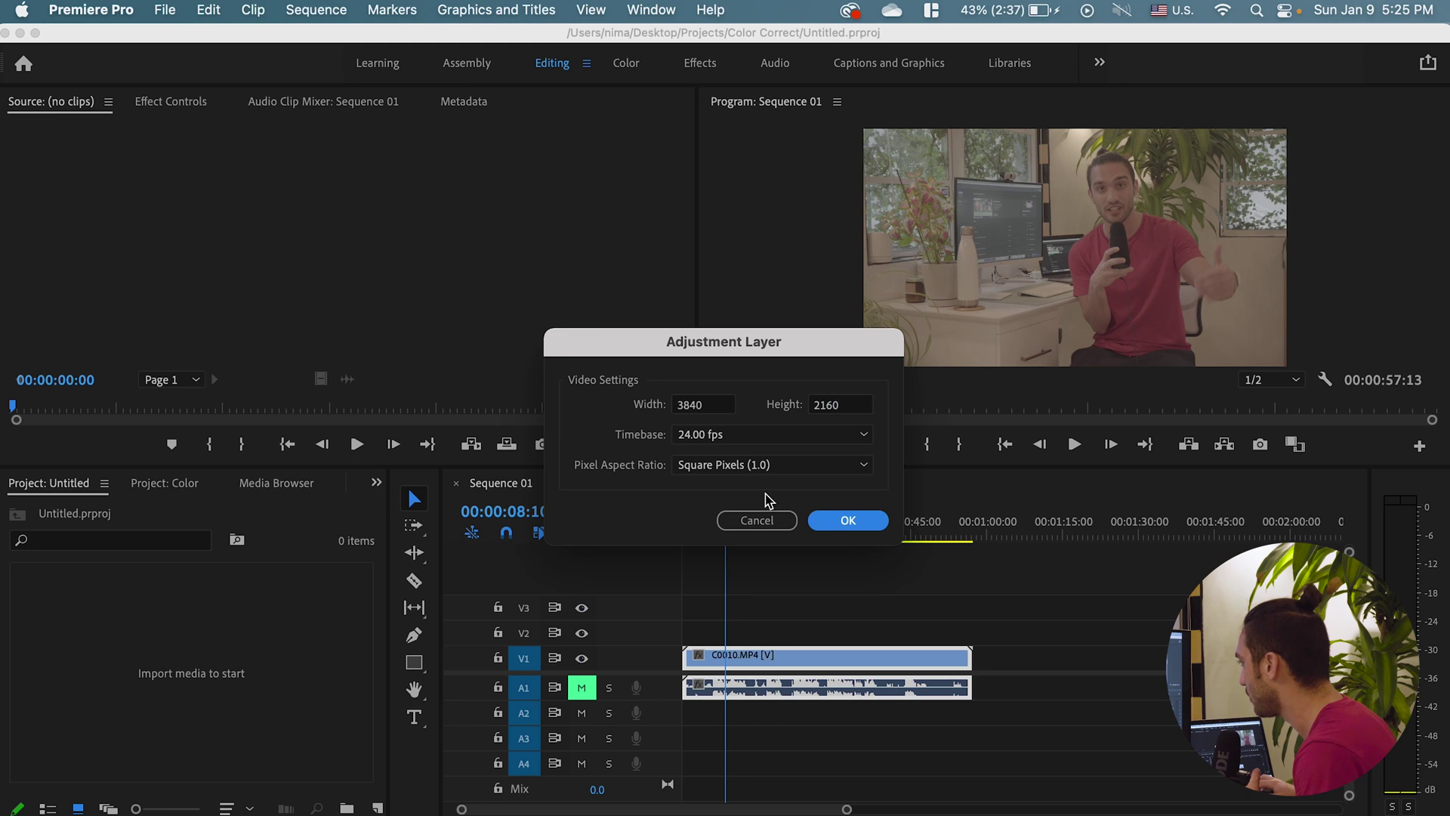
left_click(870, 530)
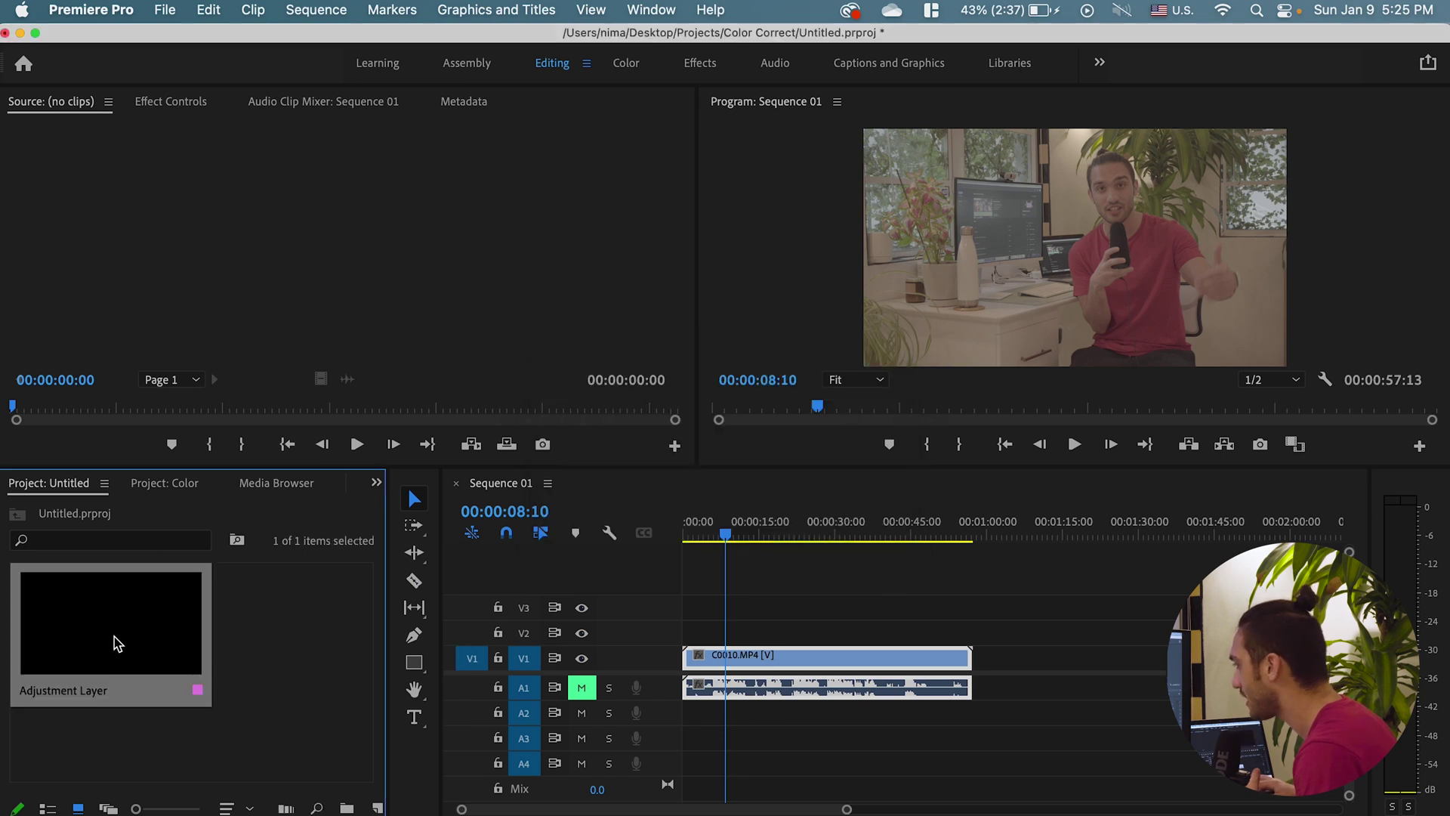
- Place the Adjustment Layer on V3 across the full length of C0010.MP4
left_click_drag(117, 643, 972, 607)
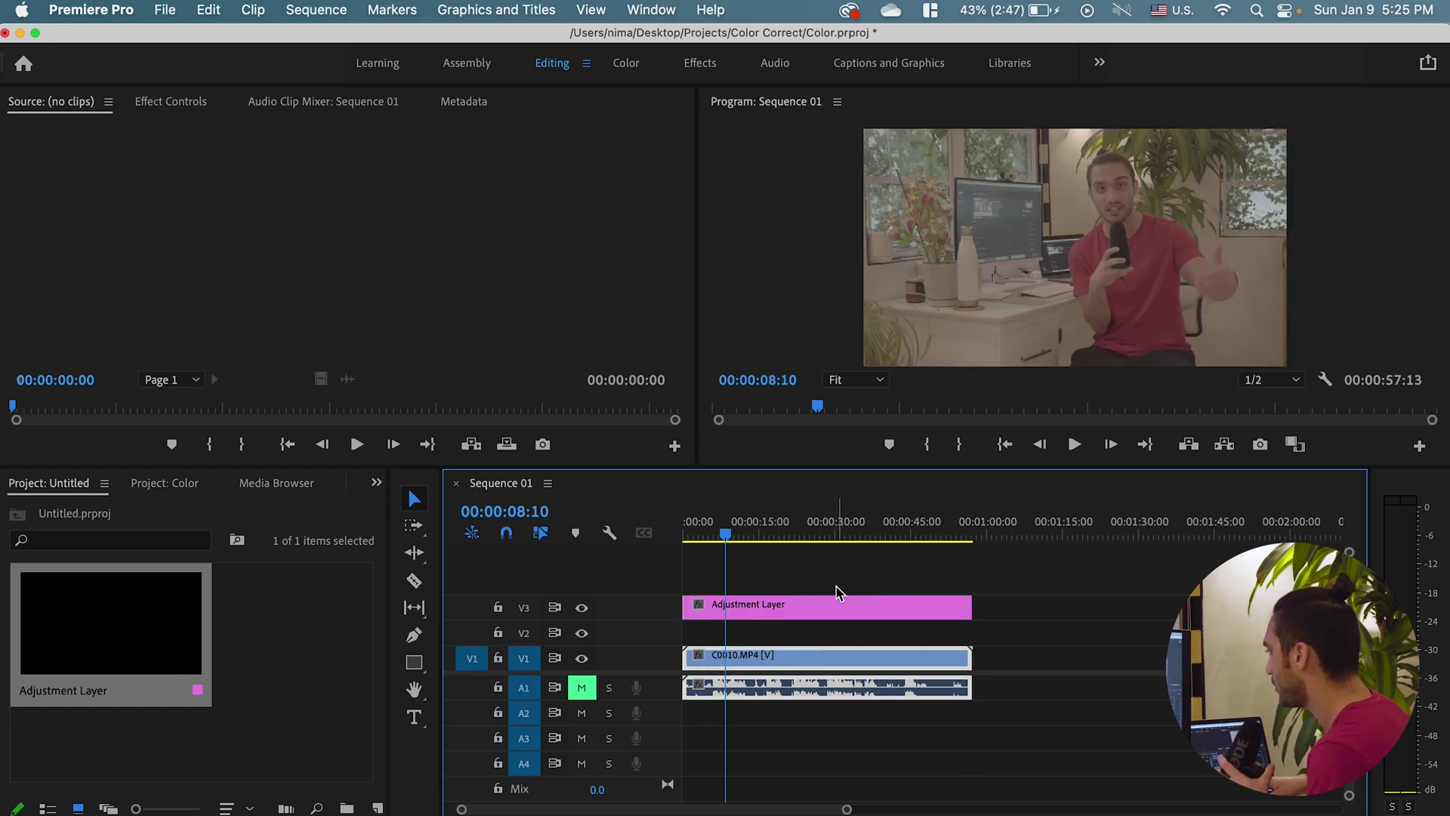
left_click(746, 613)
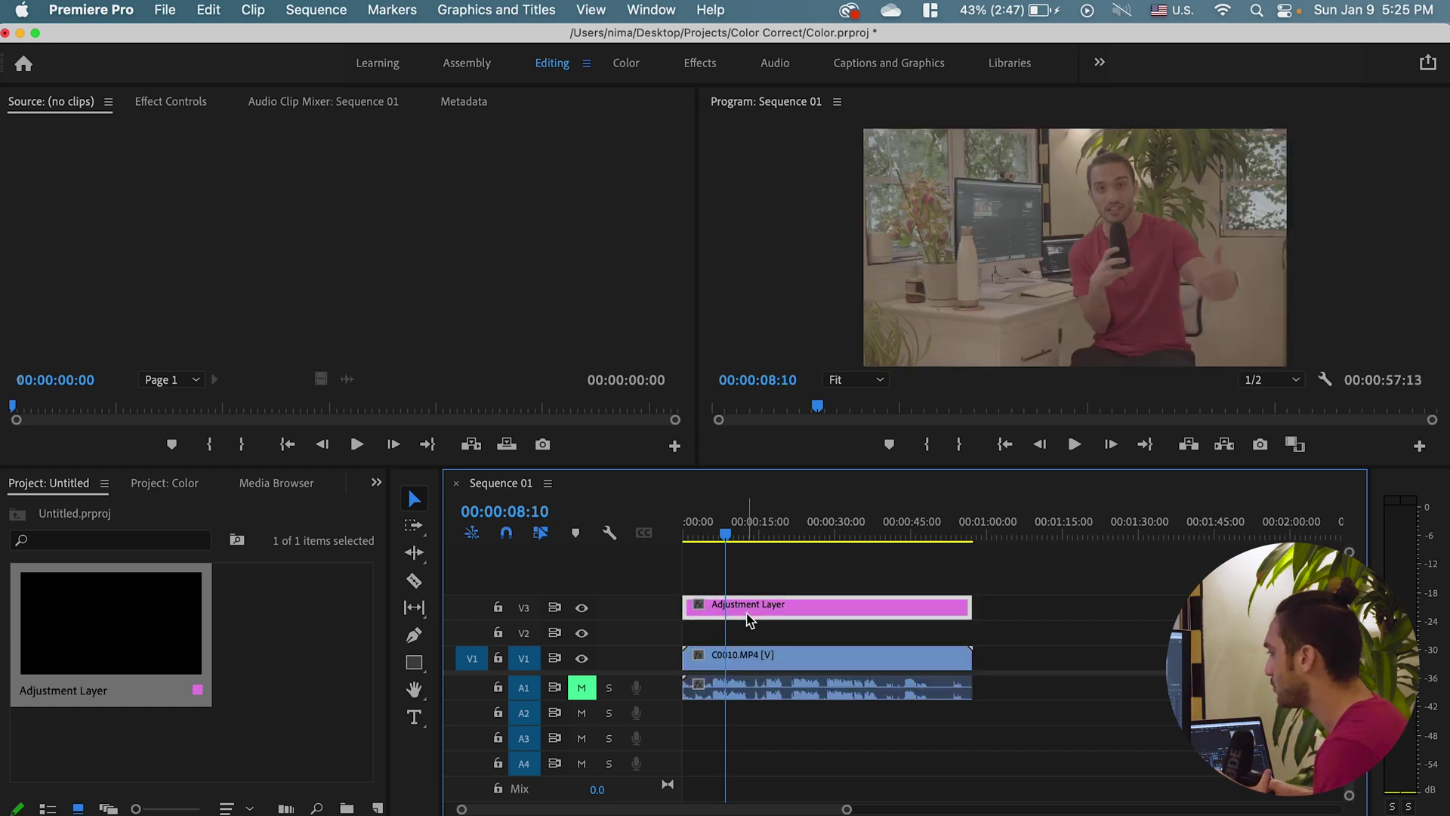
left_click(759, 662)
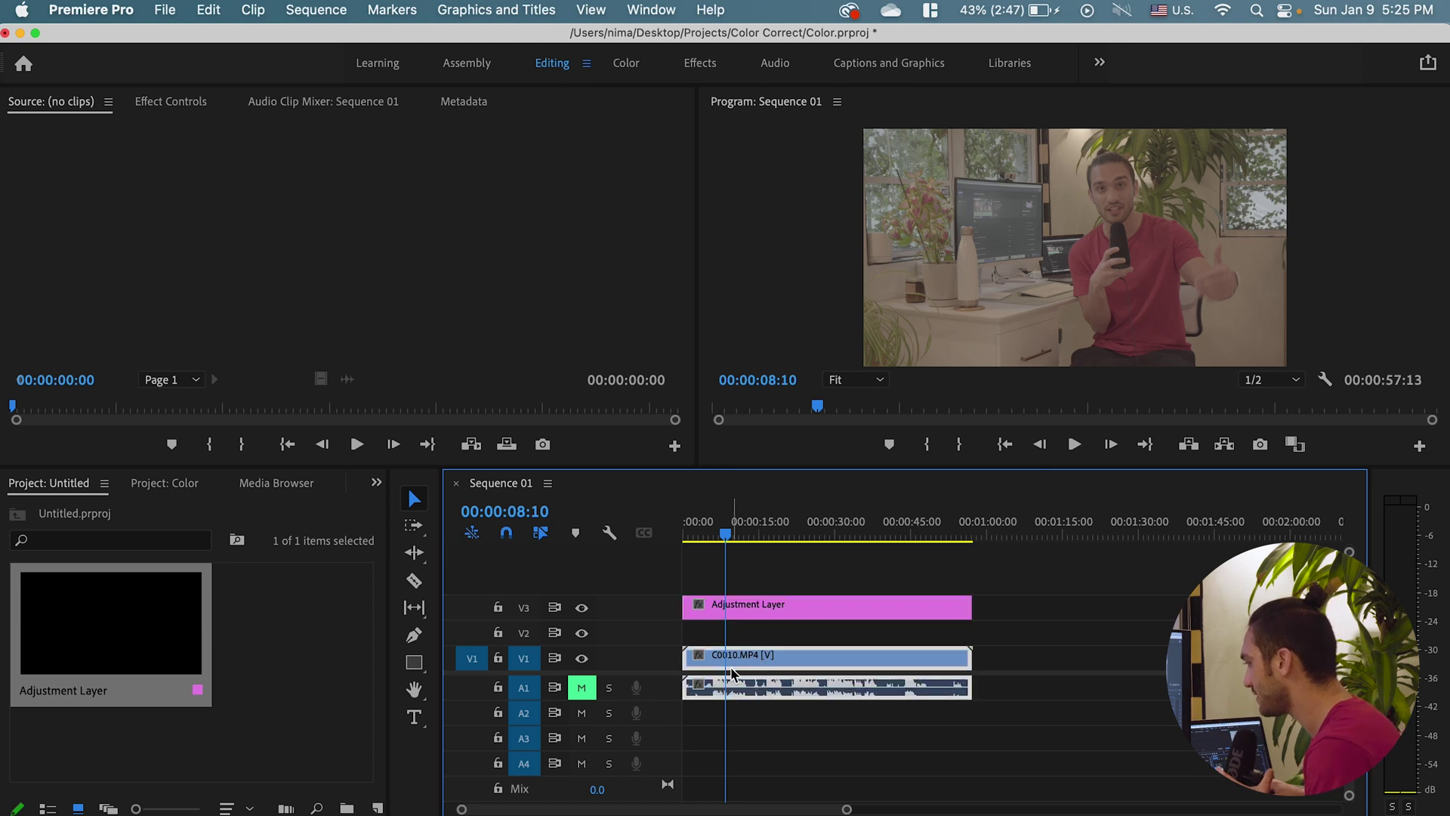
left_click(759, 608)
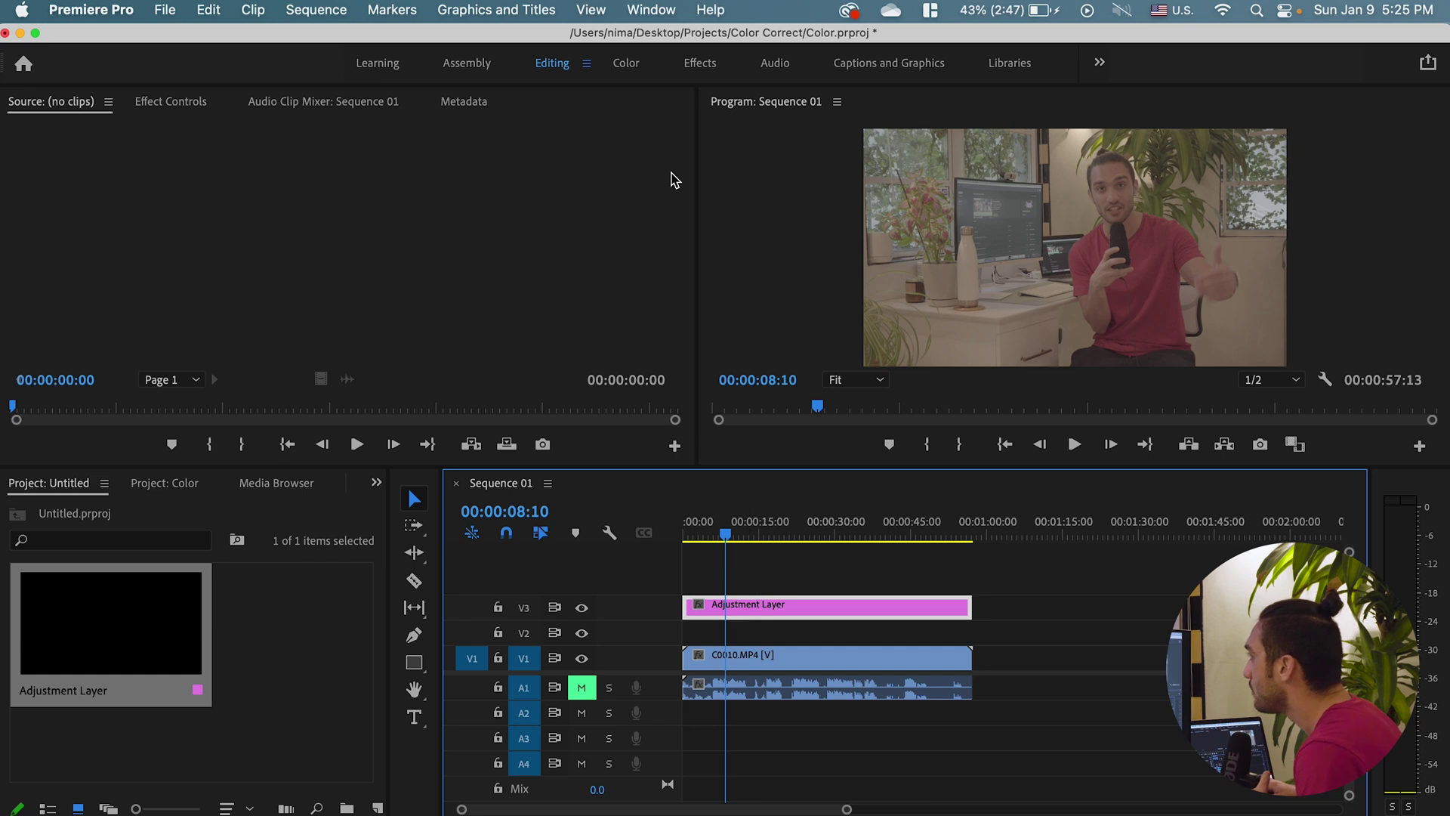
- In the Color workspace, expand Lumetri Basic Correction and lower Temperature to cool the image
left_click(626, 65)
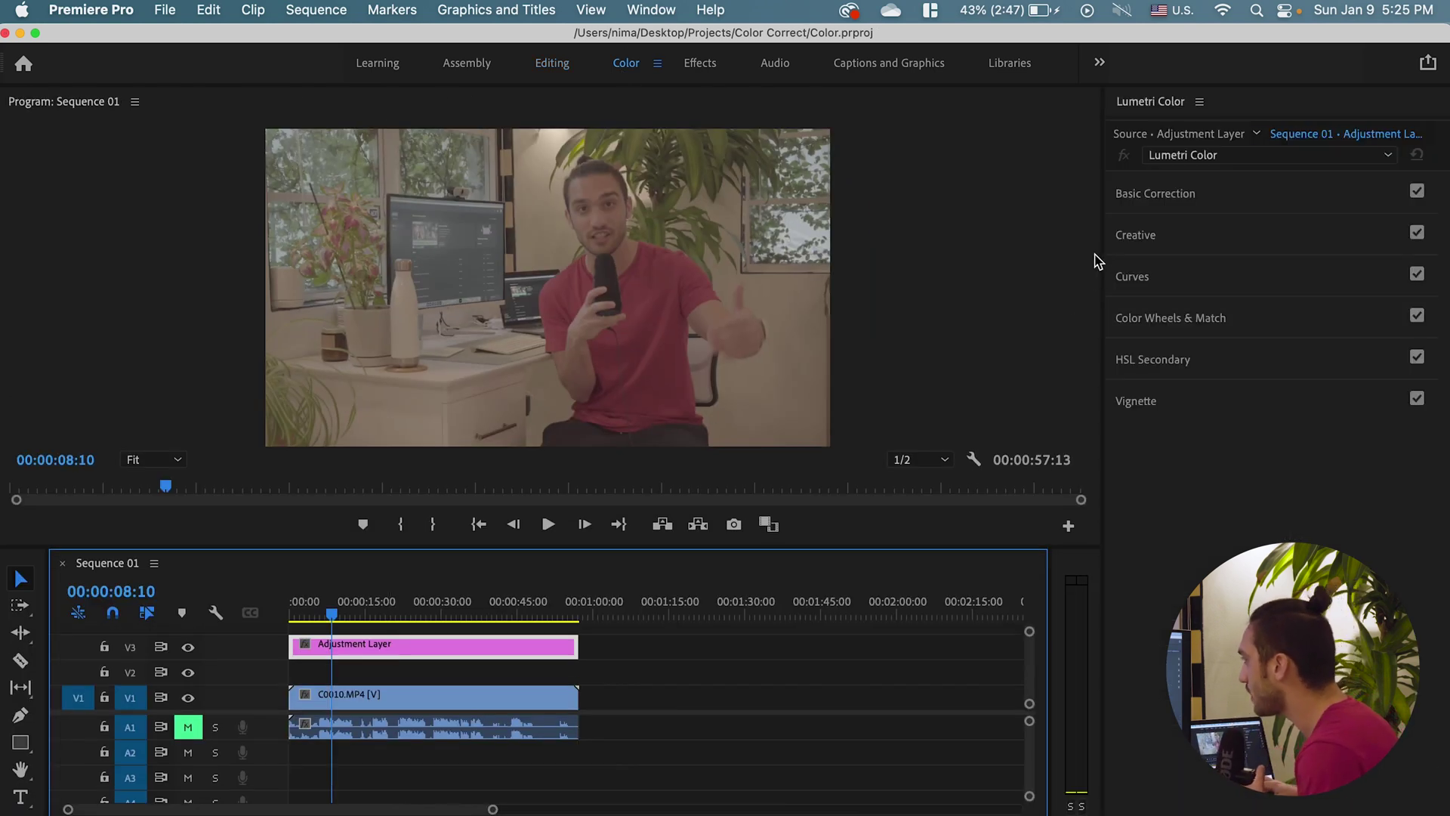
left_click(1205, 197)
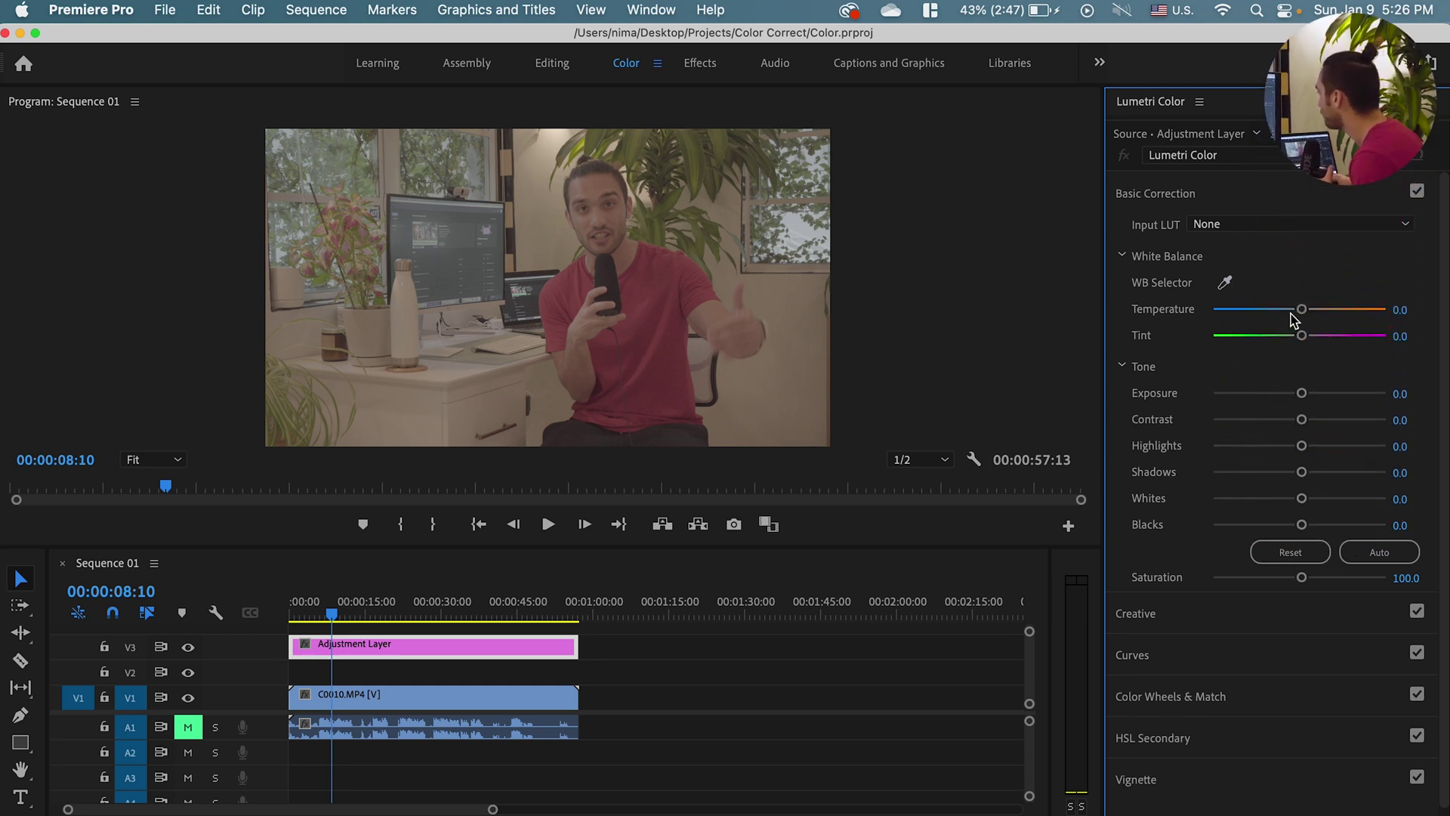
left_click_drag(1300, 309, 1284, 310)
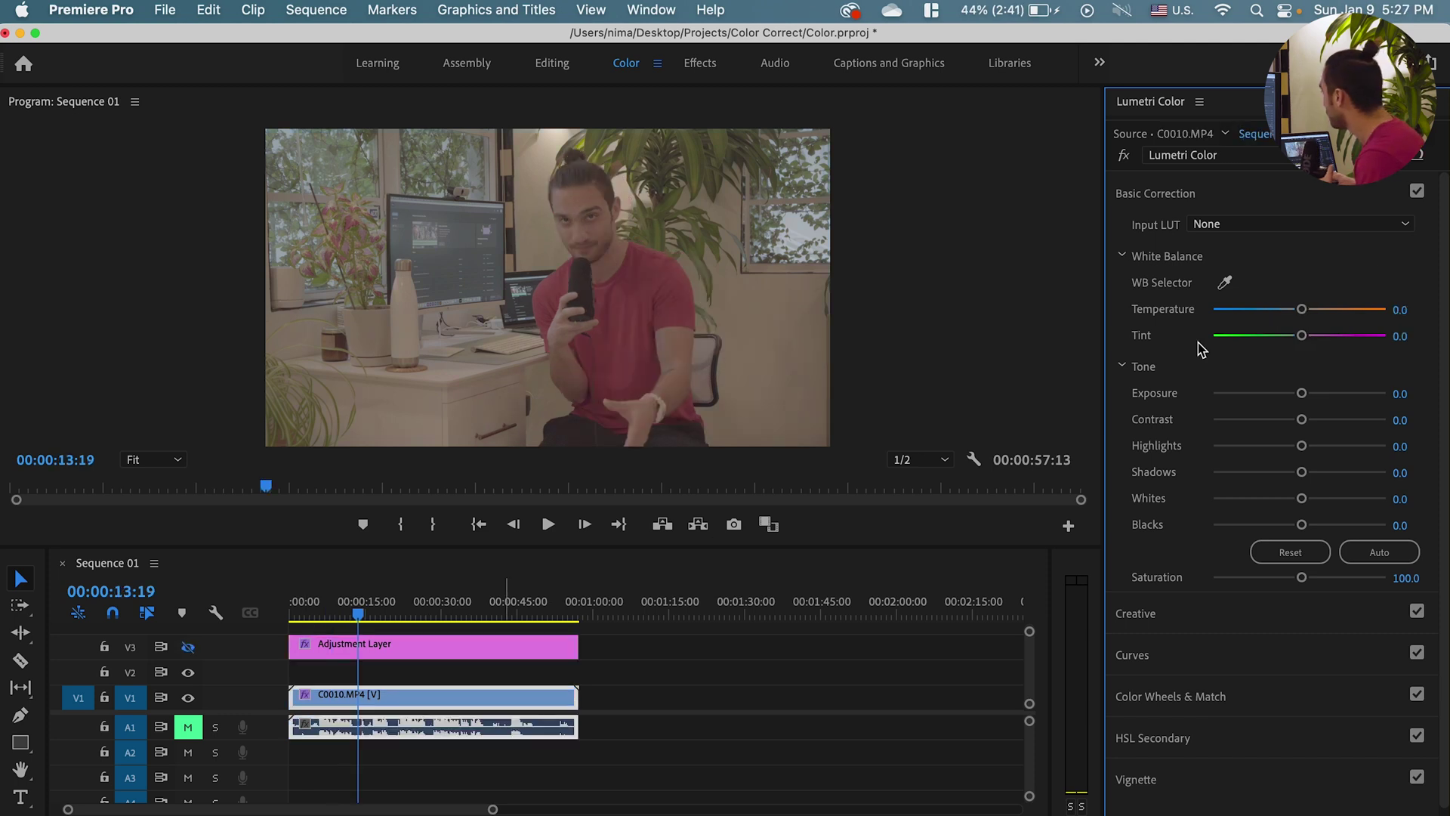
- Hide track V3 and white-balance C0010.MP4 by sampling the white bottle
left_click(1226, 284)
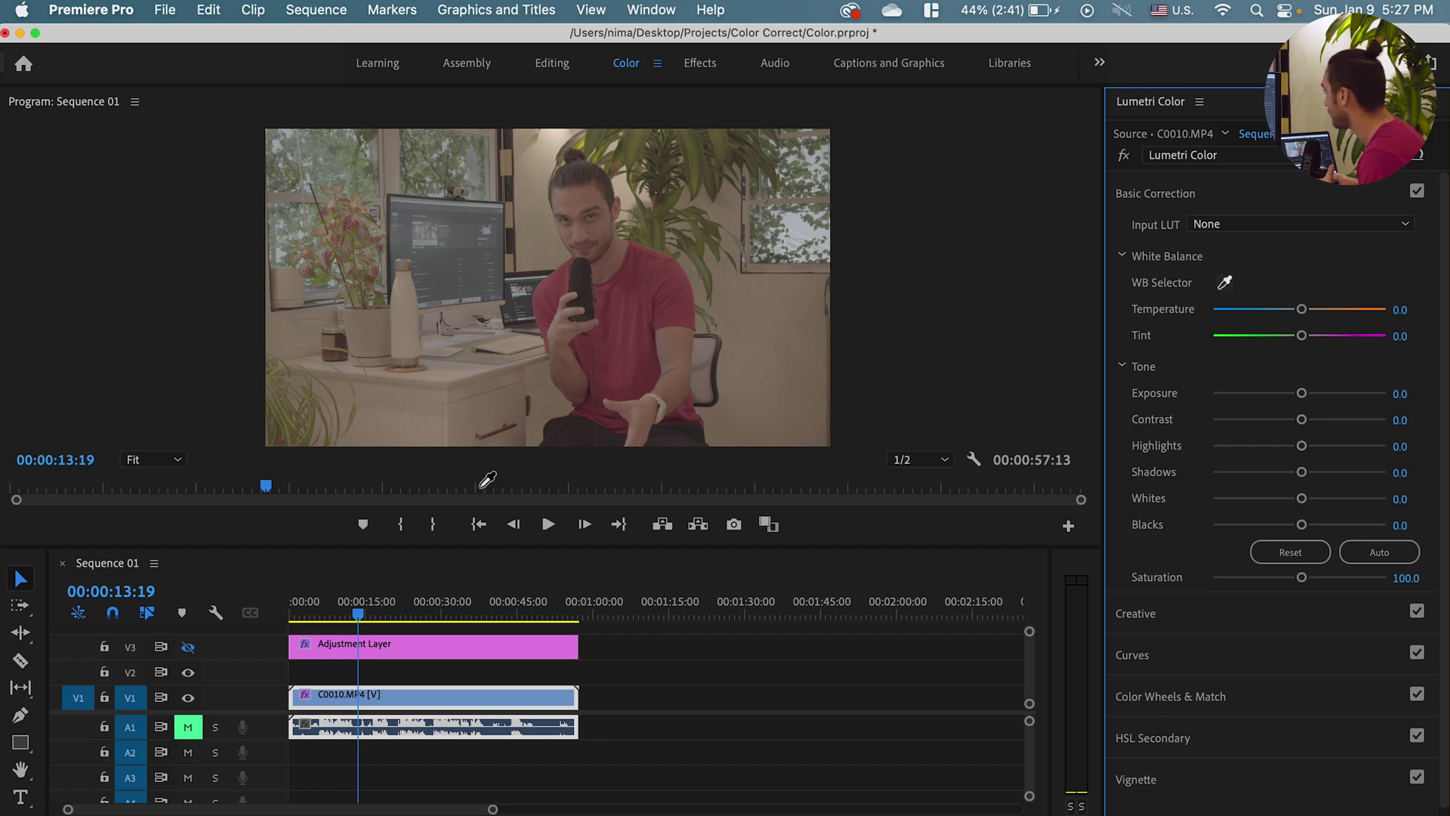
left_click(188, 648)
left_click(188, 648)
left_click(323, 654)
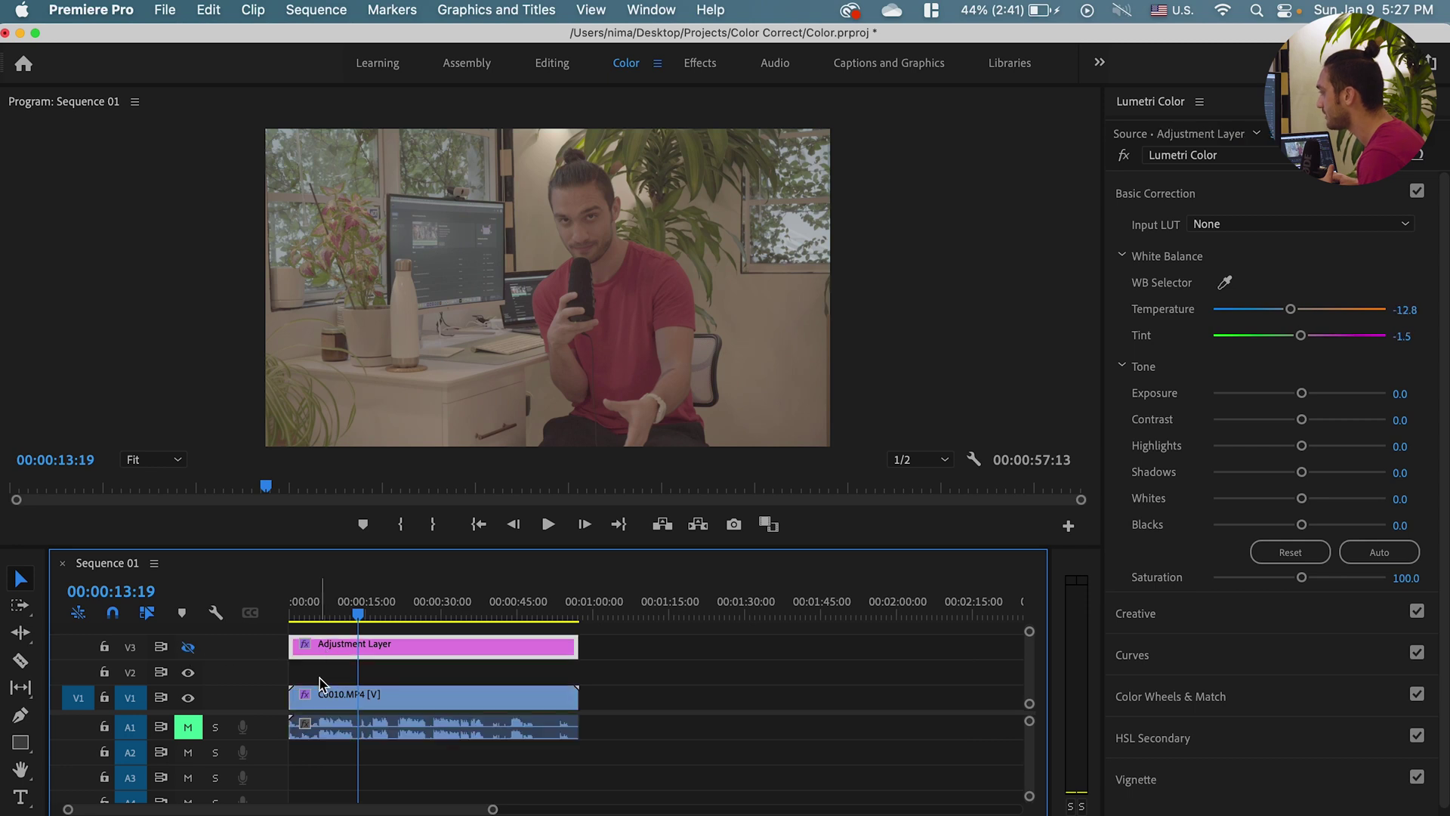
left_click(333, 702)
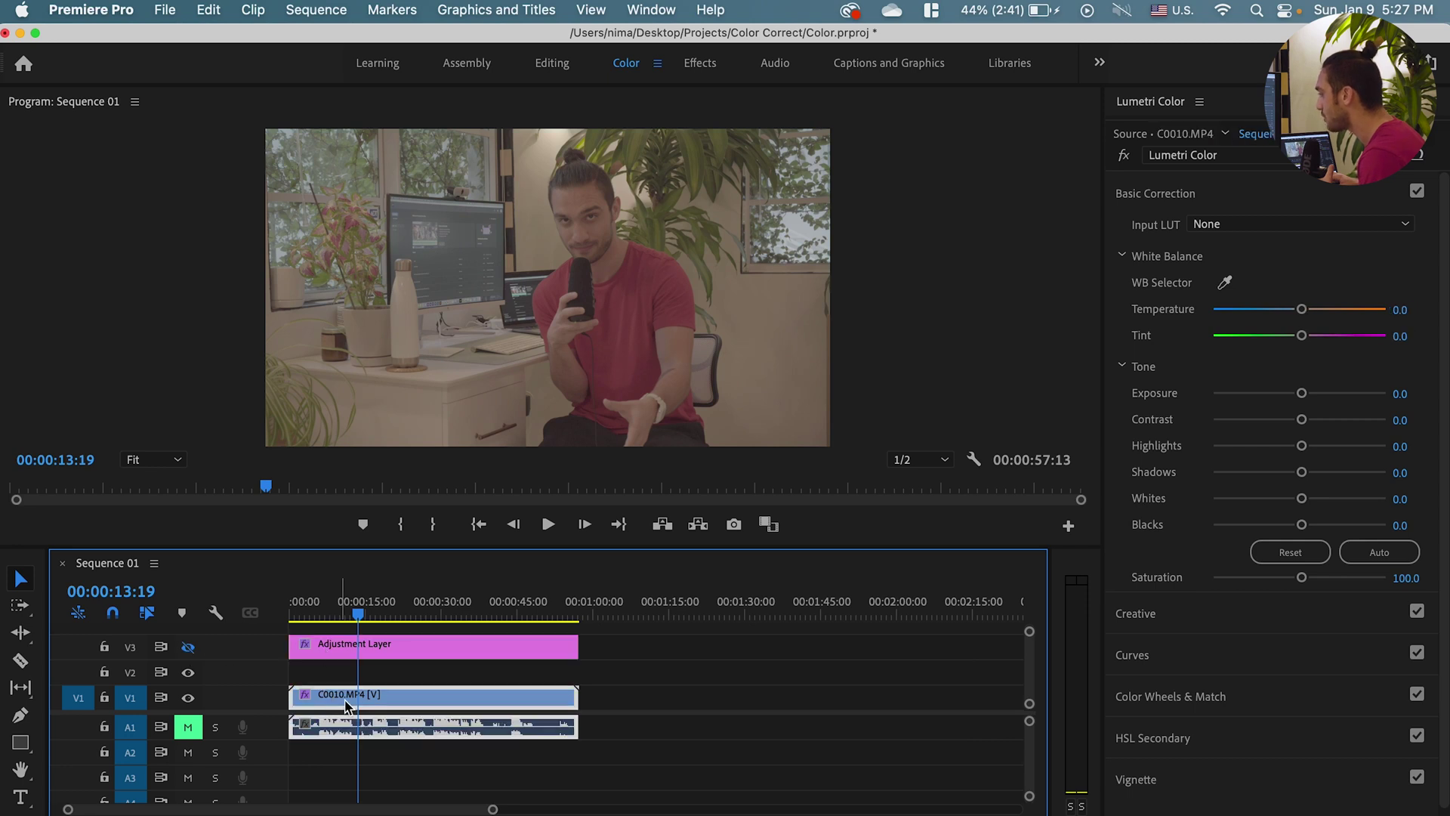
left_click(1224, 284)
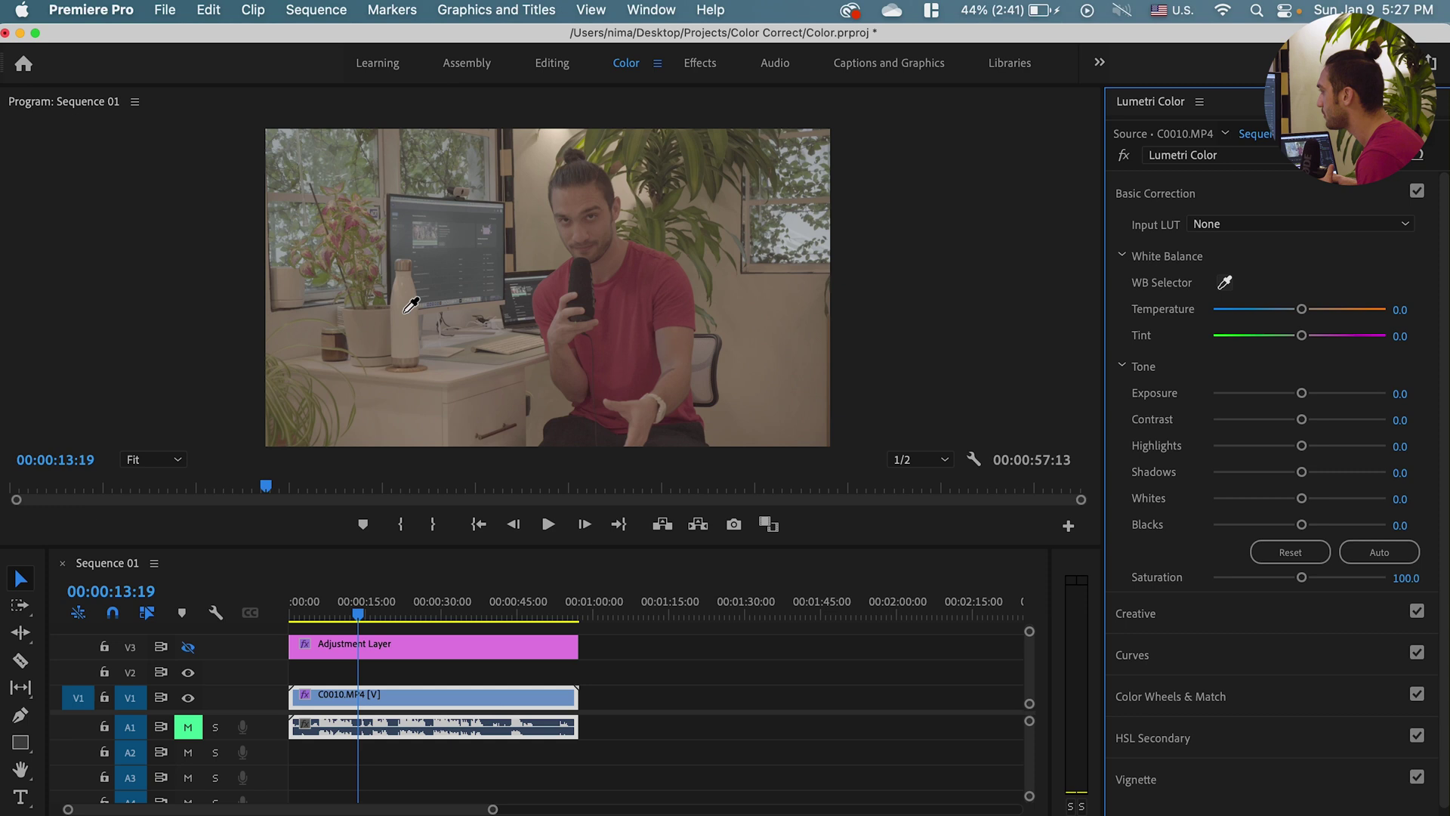
left_click(405, 311)
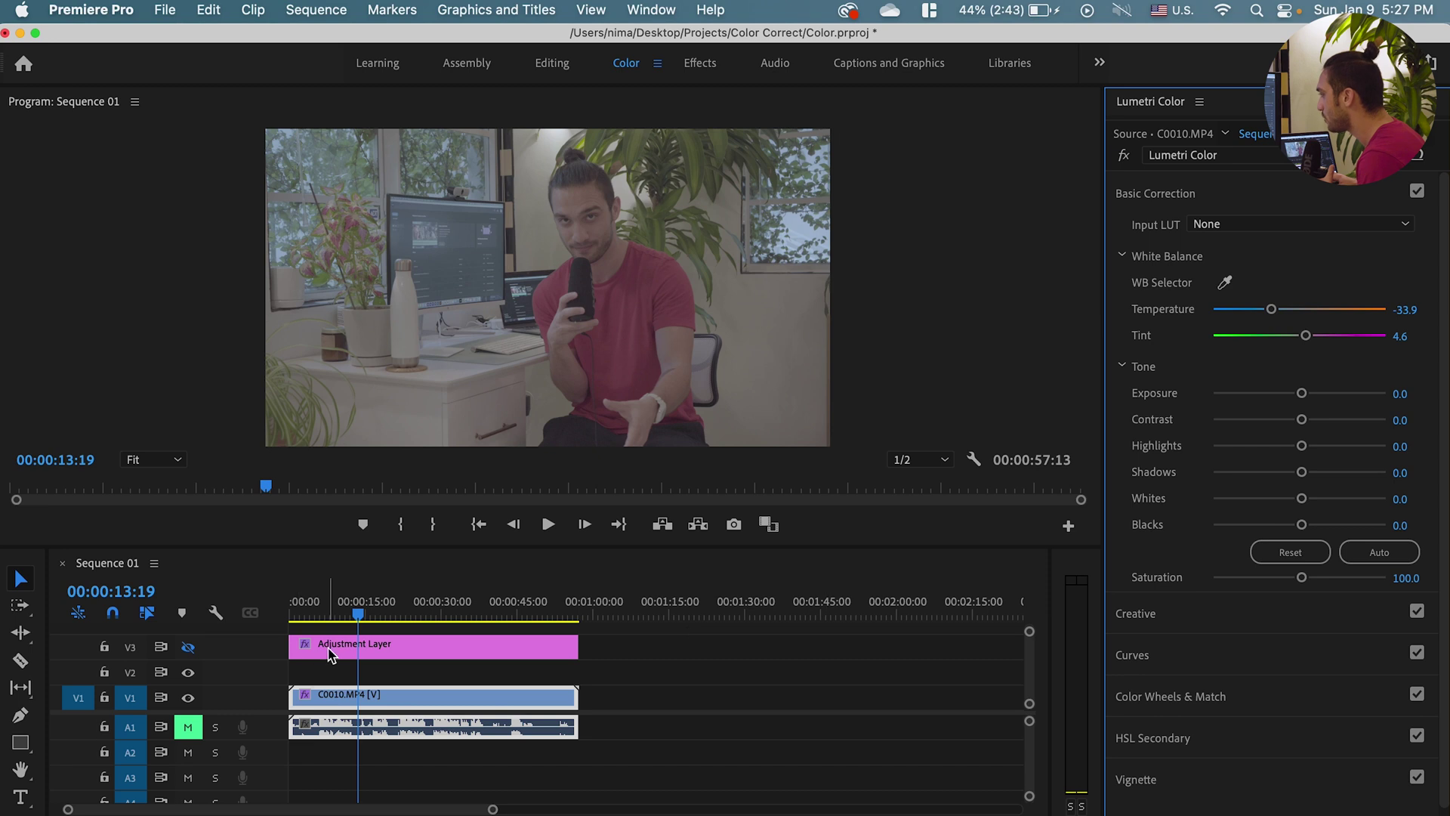
- Set the Adjustment Layer's Lumetri Temperature to -33.9 and Tint to 4.6
left_click(331, 650)
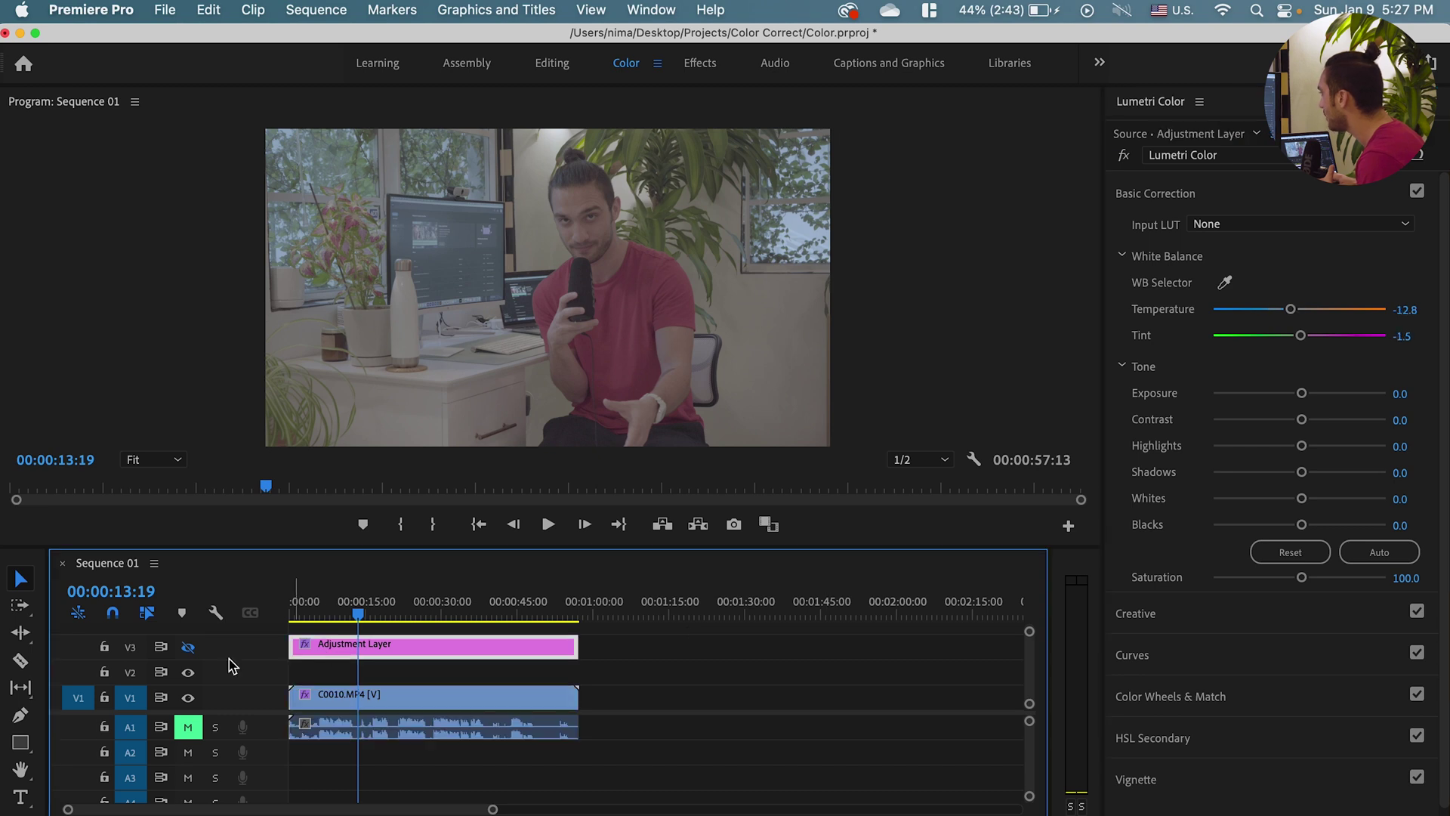
left_click(434, 693)
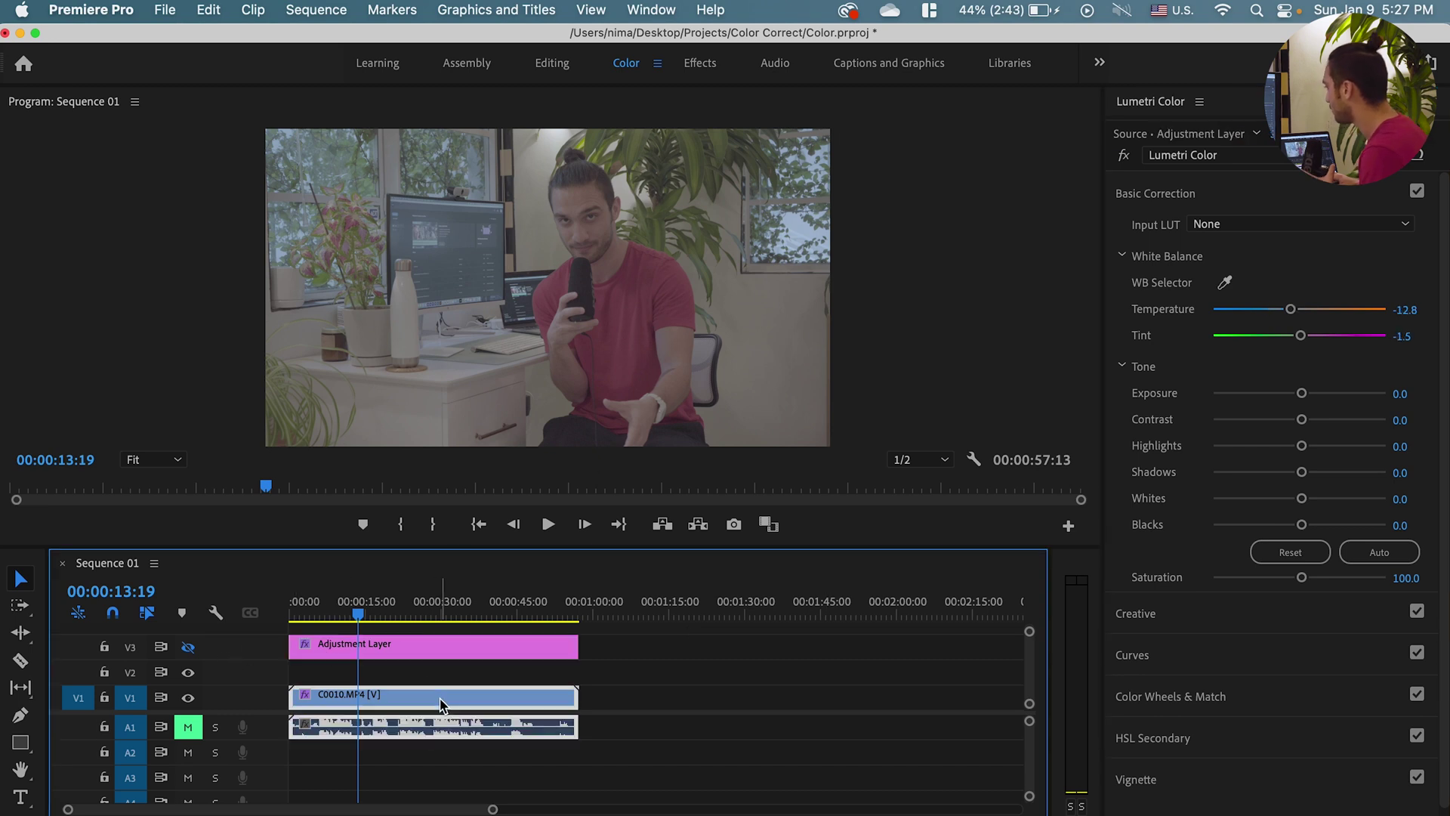
left_click(448, 654)
left_click(1409, 309)
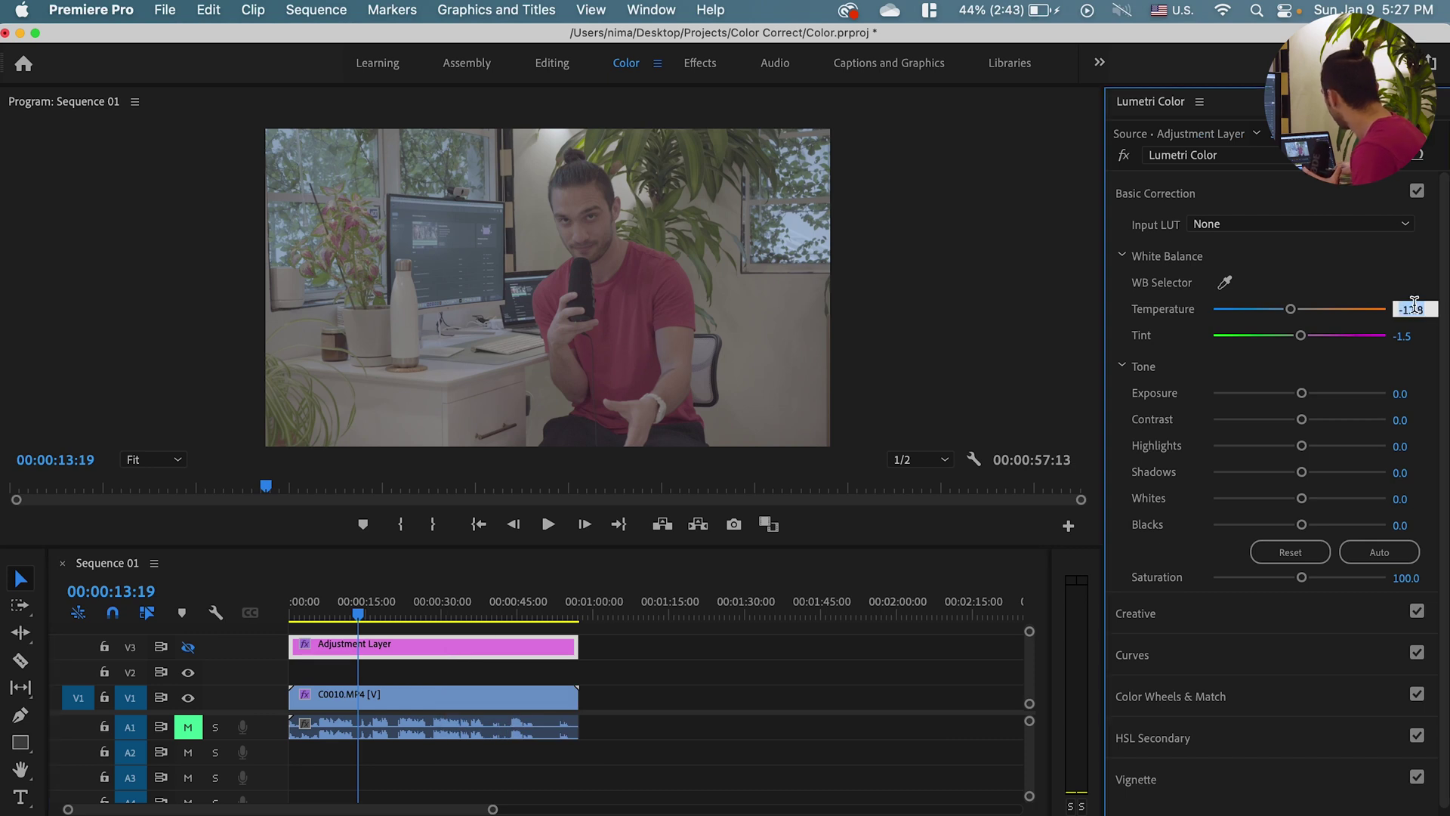
type("-")
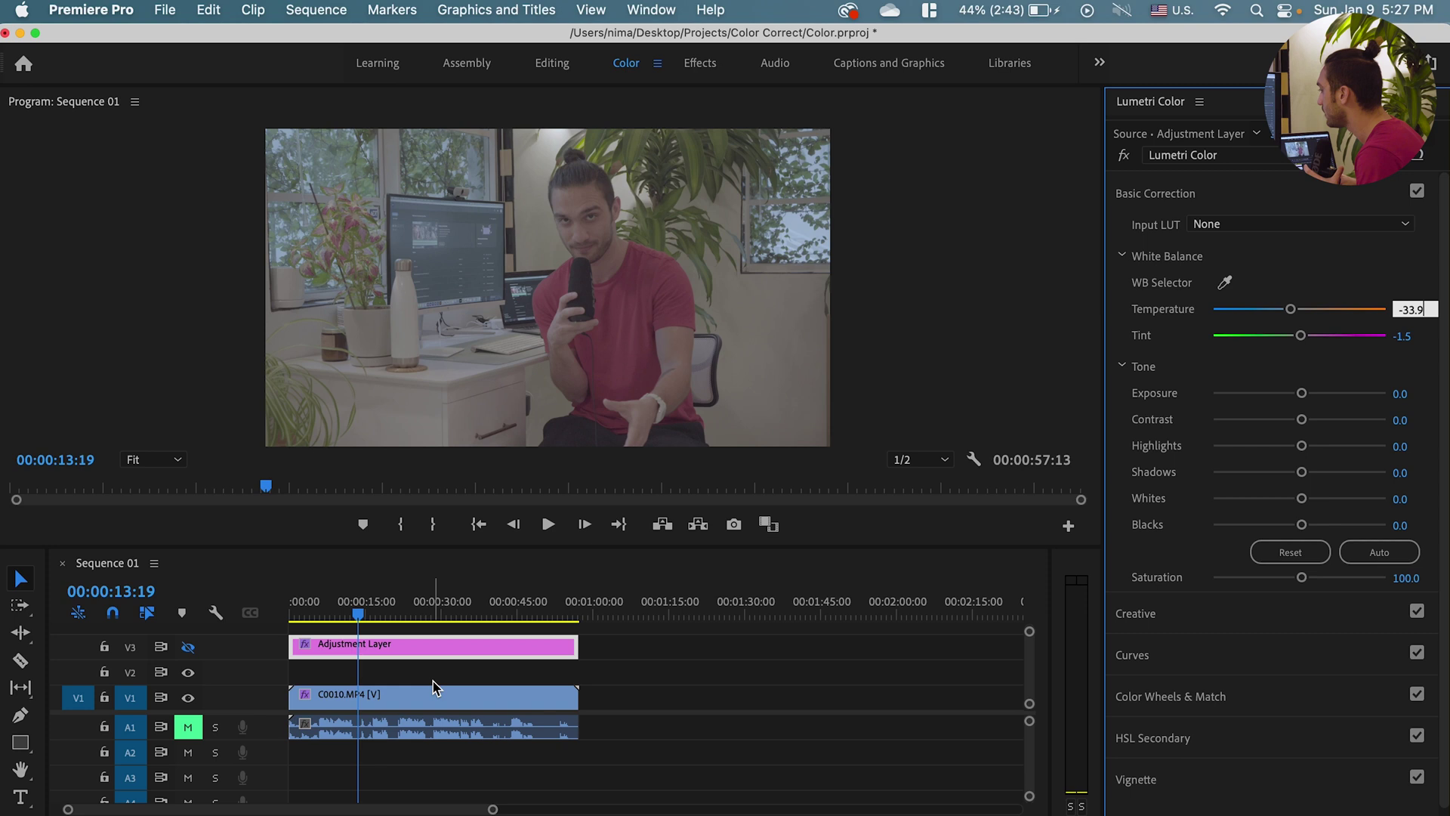
left_click(437, 700)
left_click(463, 649)
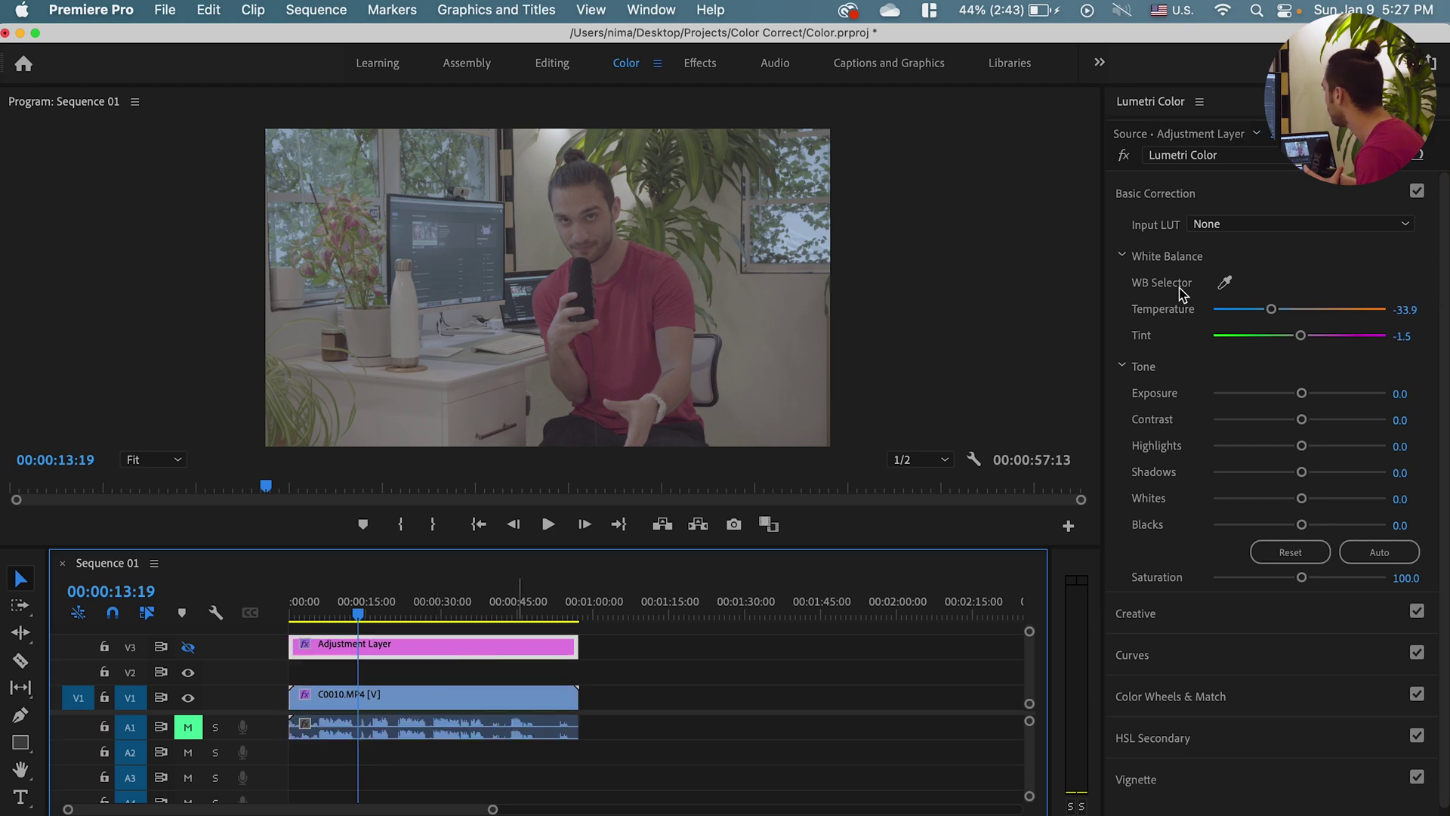
left_click(1409, 335)
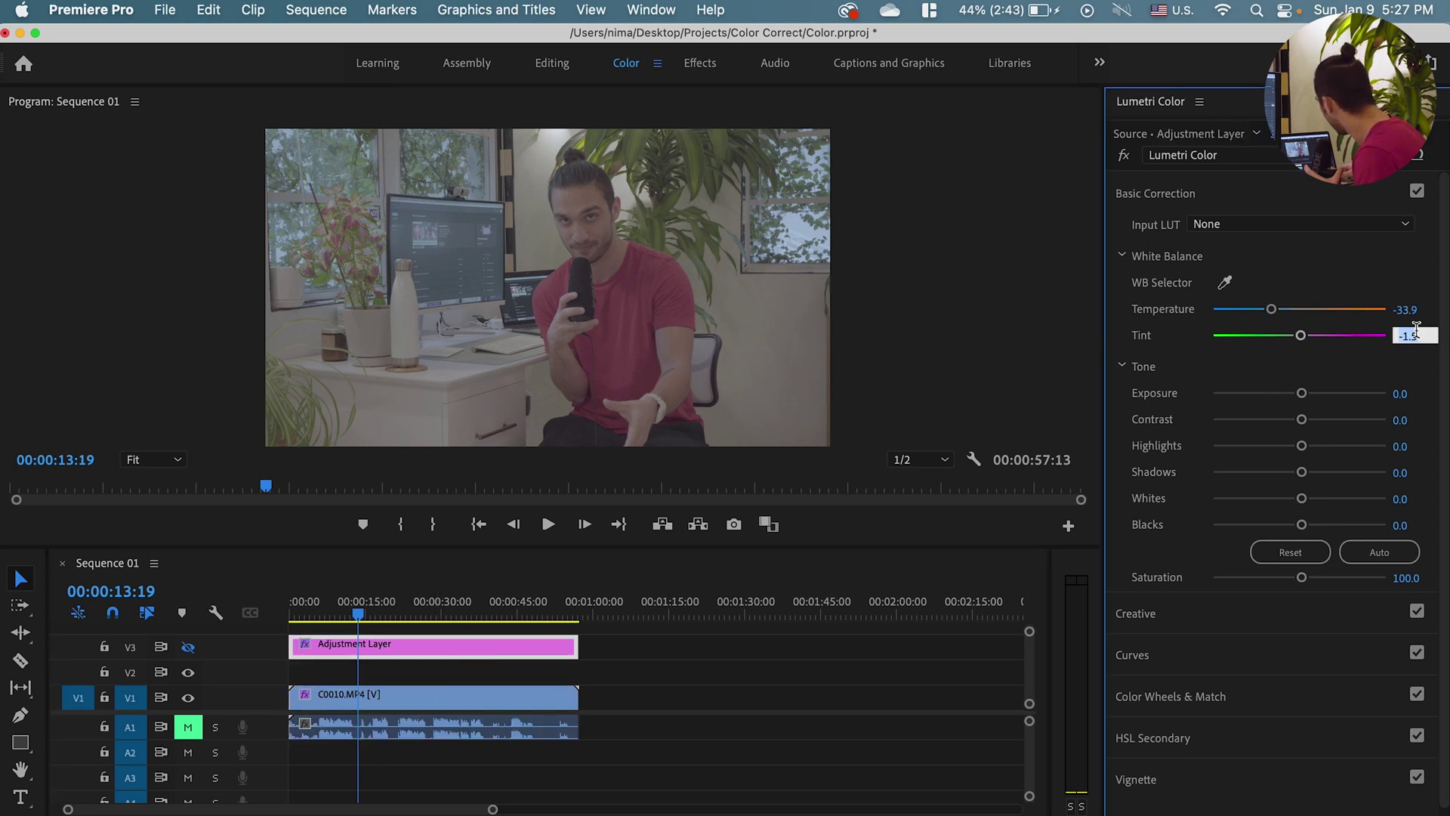
type("4.6")
key("Return")
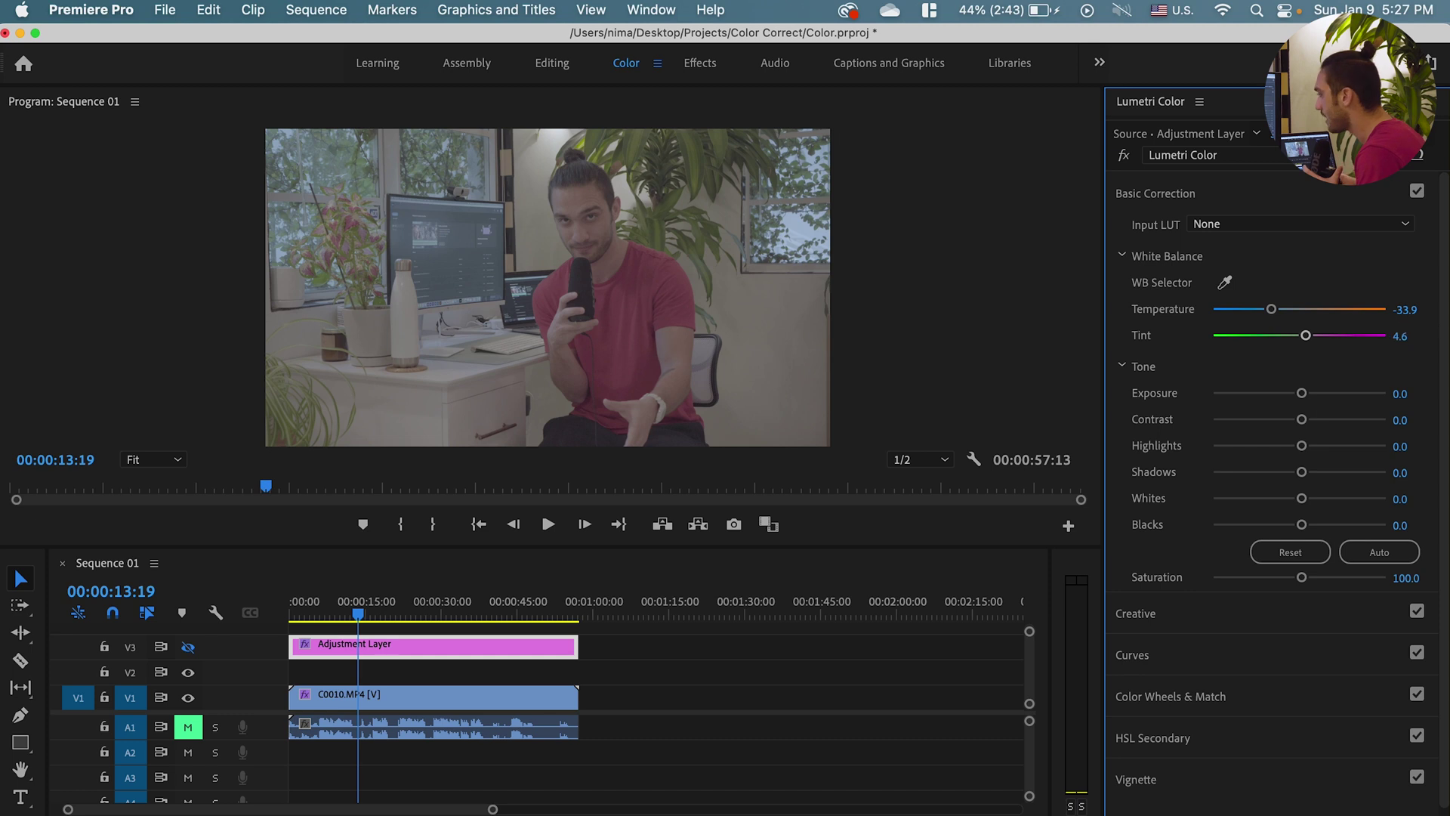
- Reset the clip's Temperature and Tint to 0.0 and make track V3 visible again
left_click(510, 689)
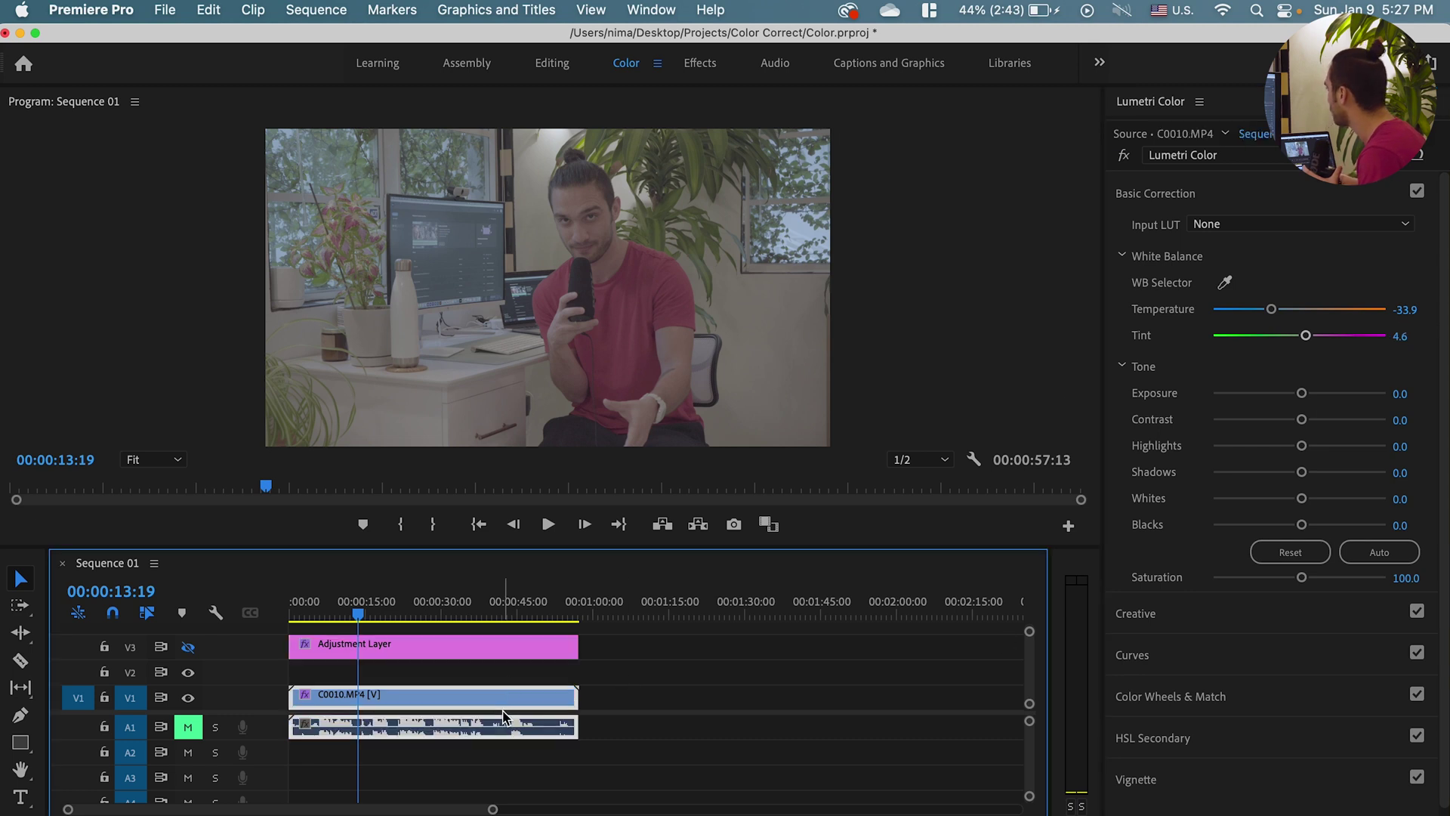
double_click(1282, 309)
double_click(1307, 335)
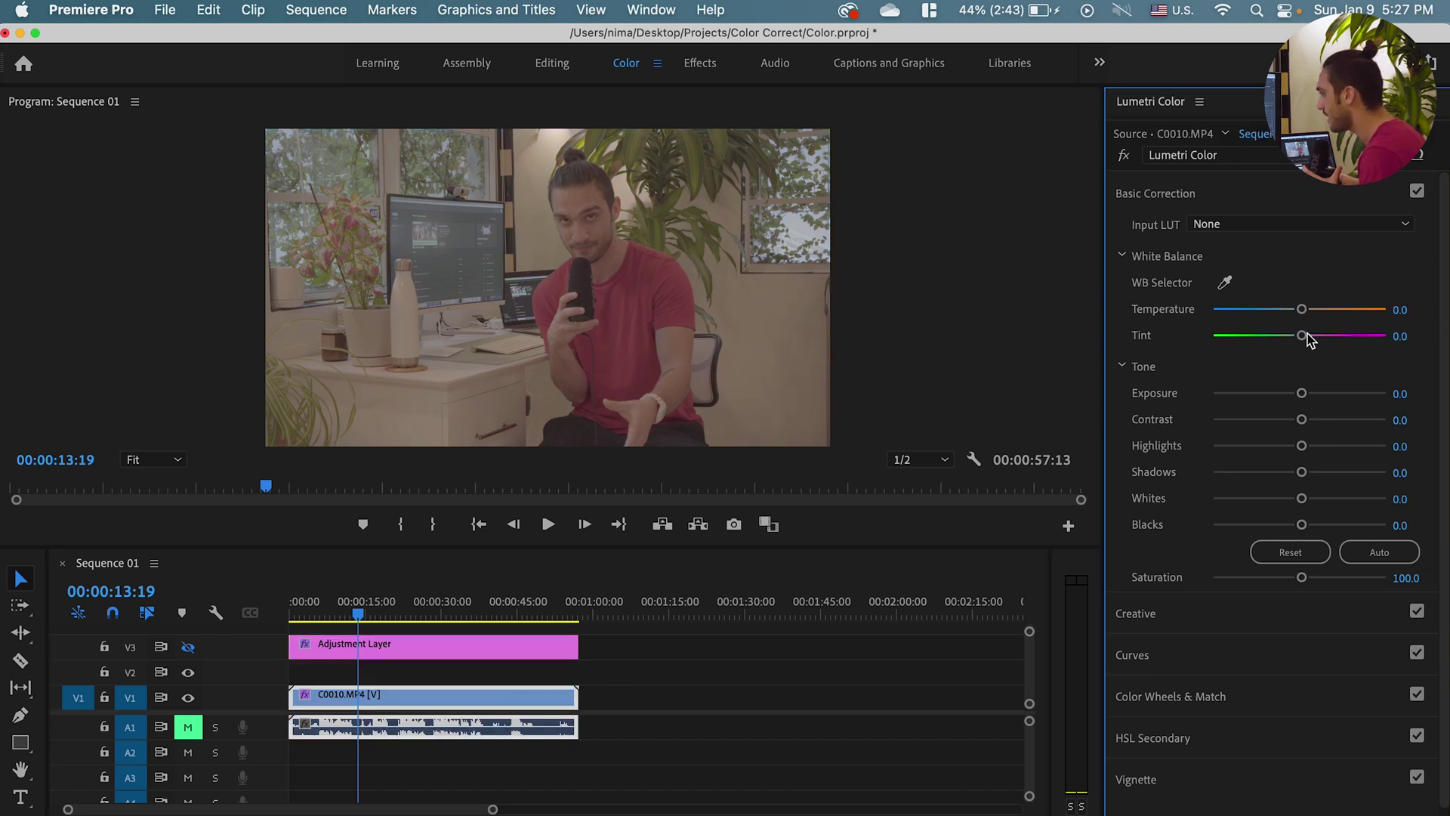
left_click(188, 646)
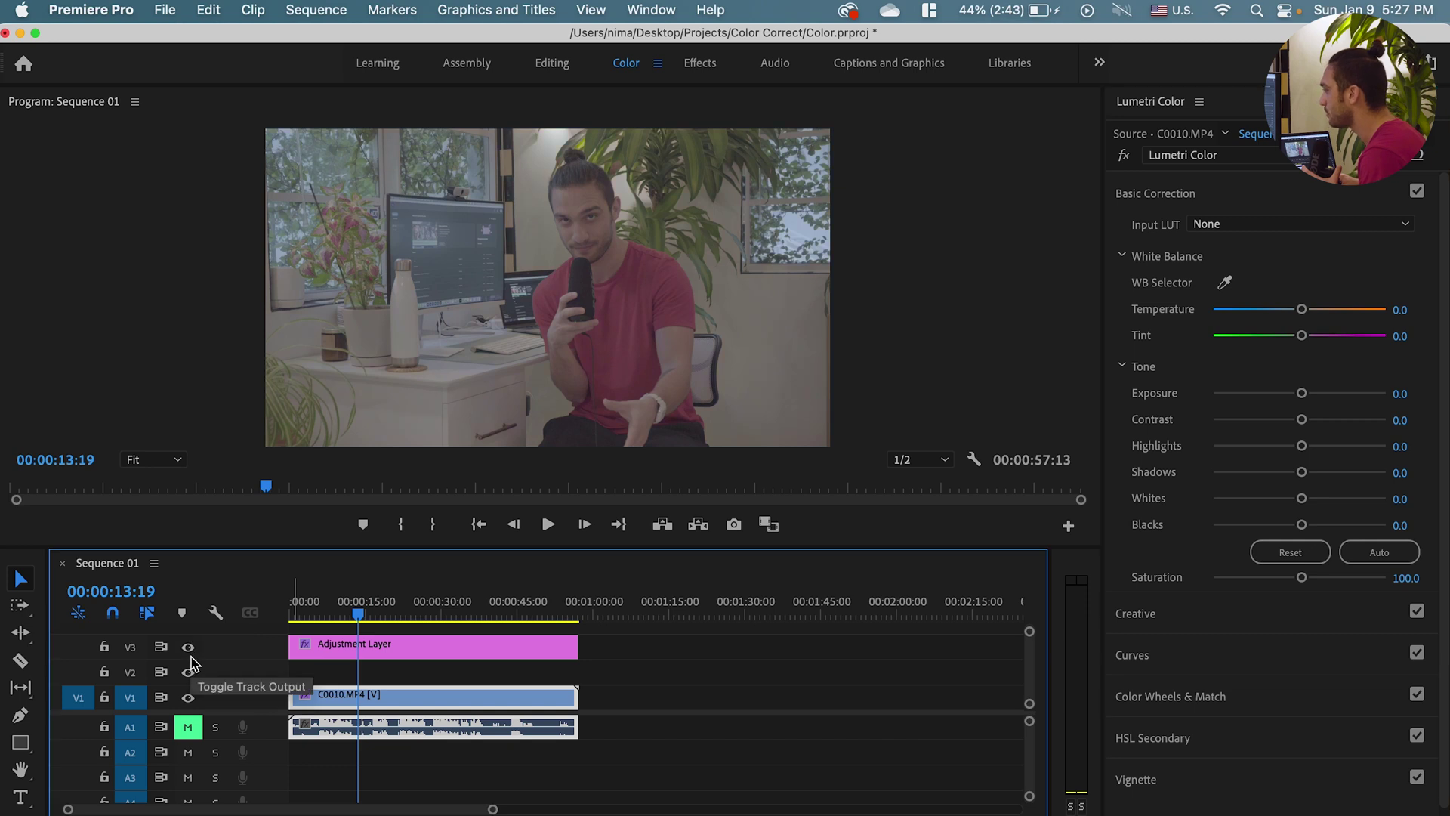
left_click(334, 651)
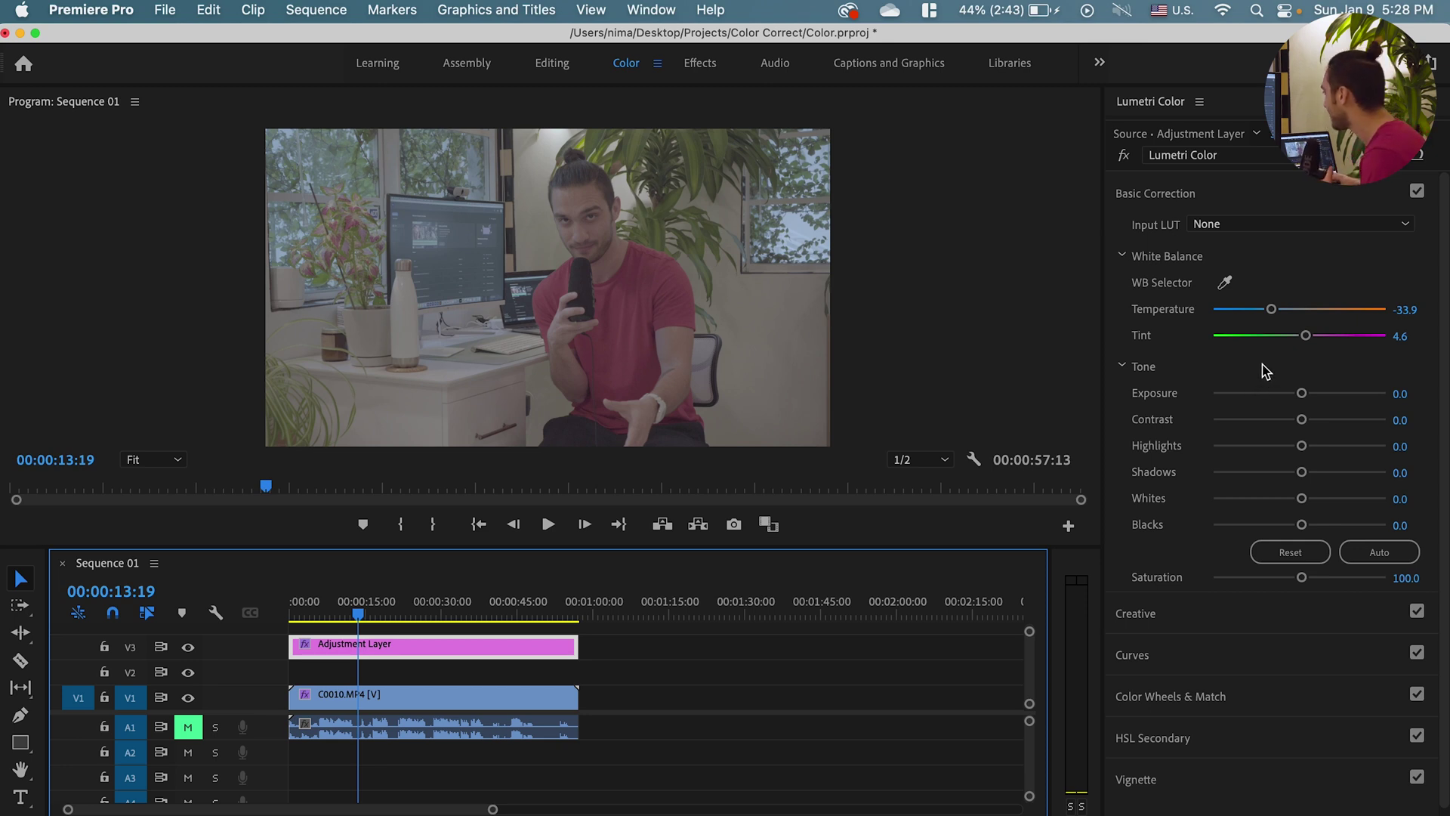
- Save the project and bend the master RGB curve into an S-shape for contrast
key("super+s")
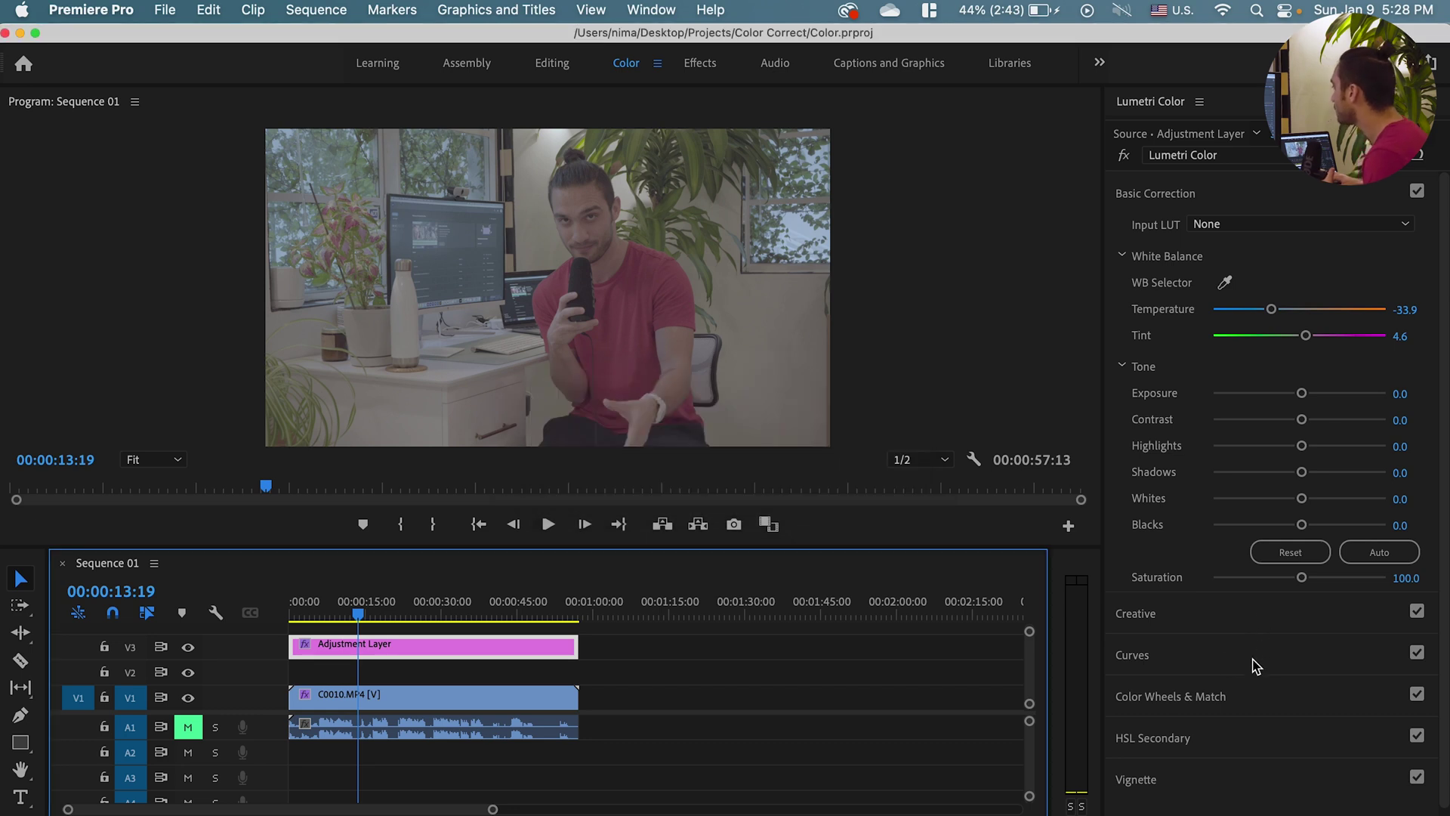
left_click(1133, 655)
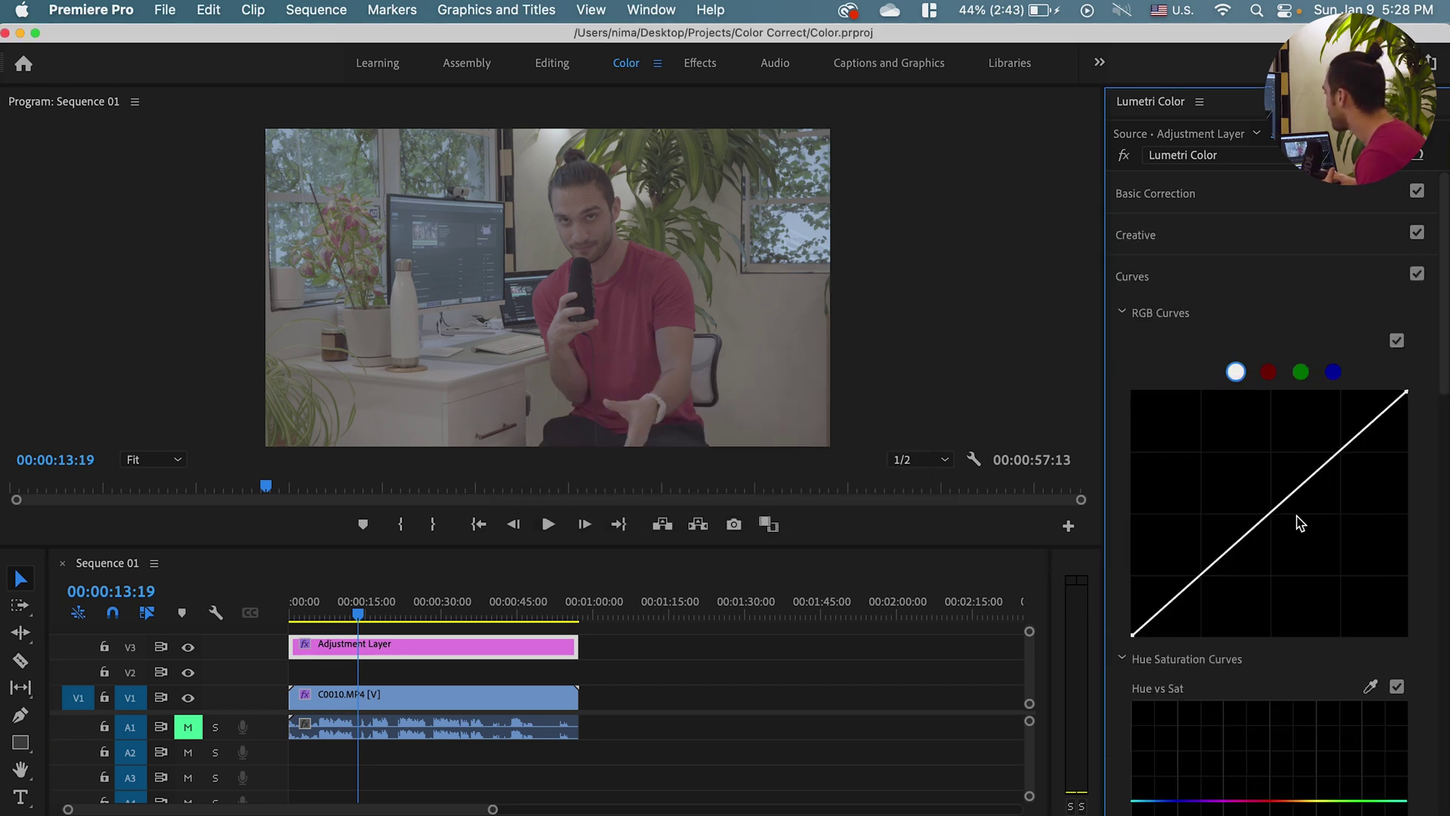
left_click(1273, 510)
left_click(1339, 451)
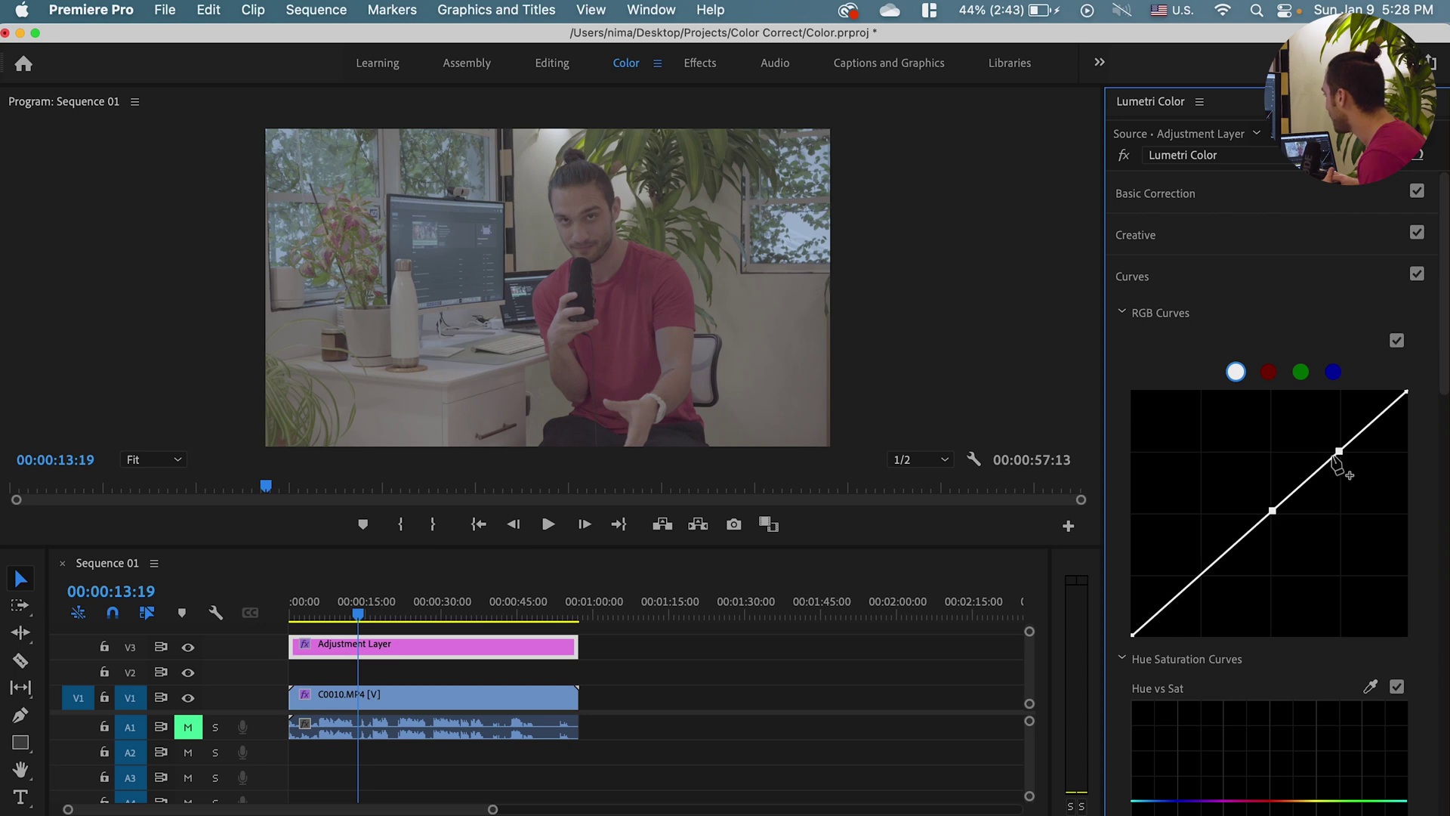
left_click(1200, 578)
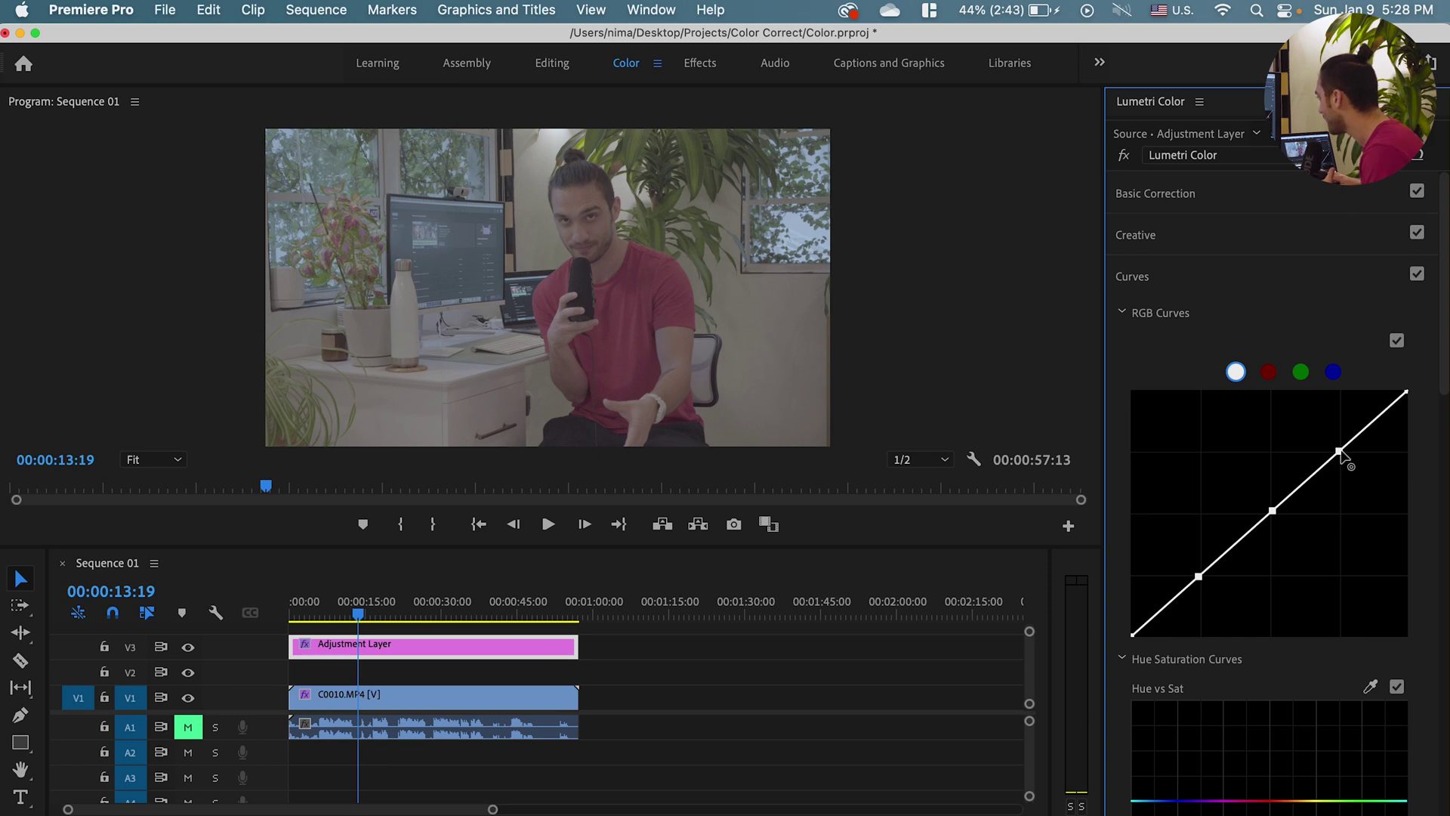
left_click_drag(1339, 450, 1327, 440)
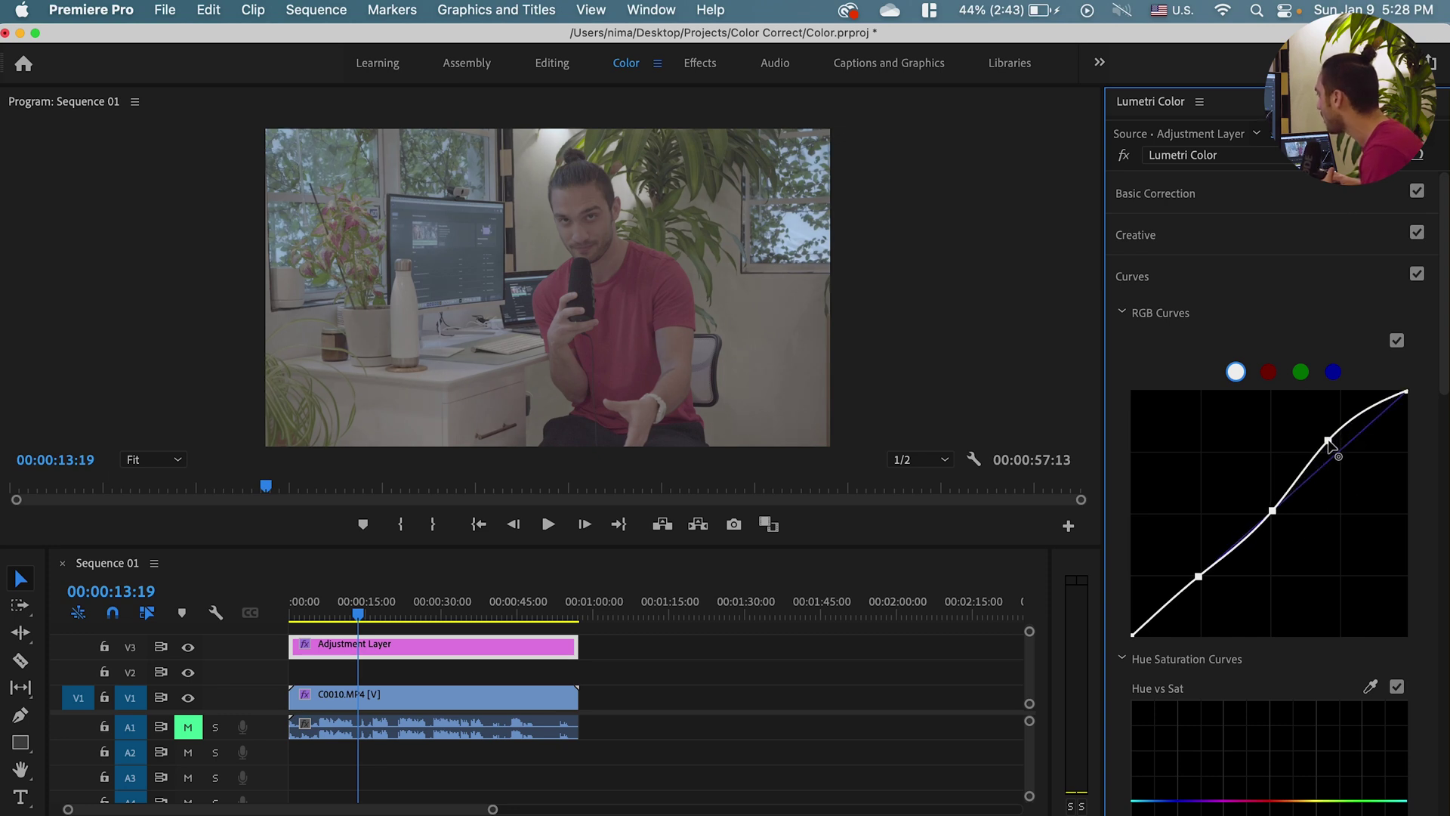
left_click_drag(1199, 577, 1209, 588)
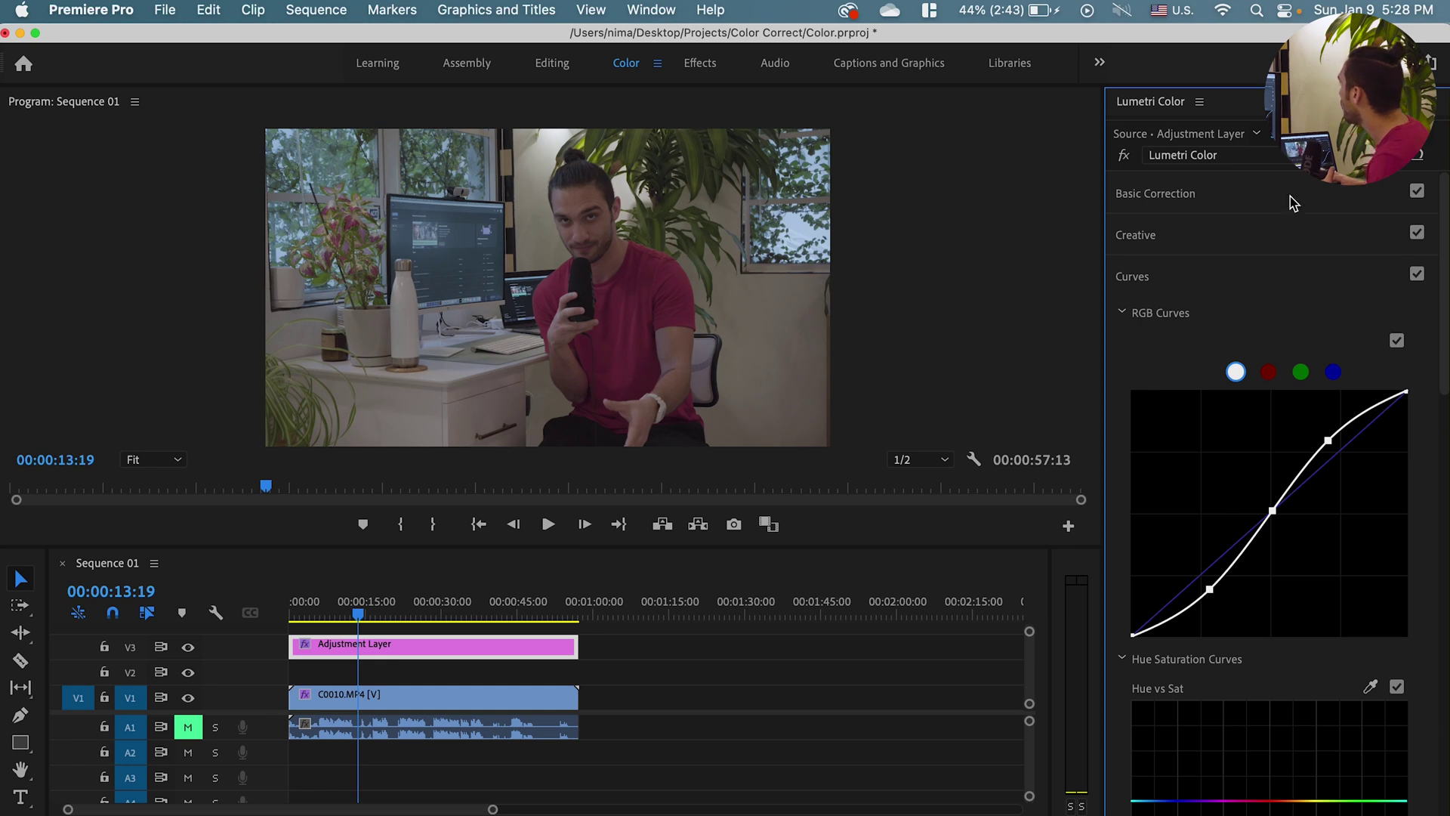
- In Basic Correction, raise Highlights to 19.8 and Contrast to 39.5
left_click(1229, 191)
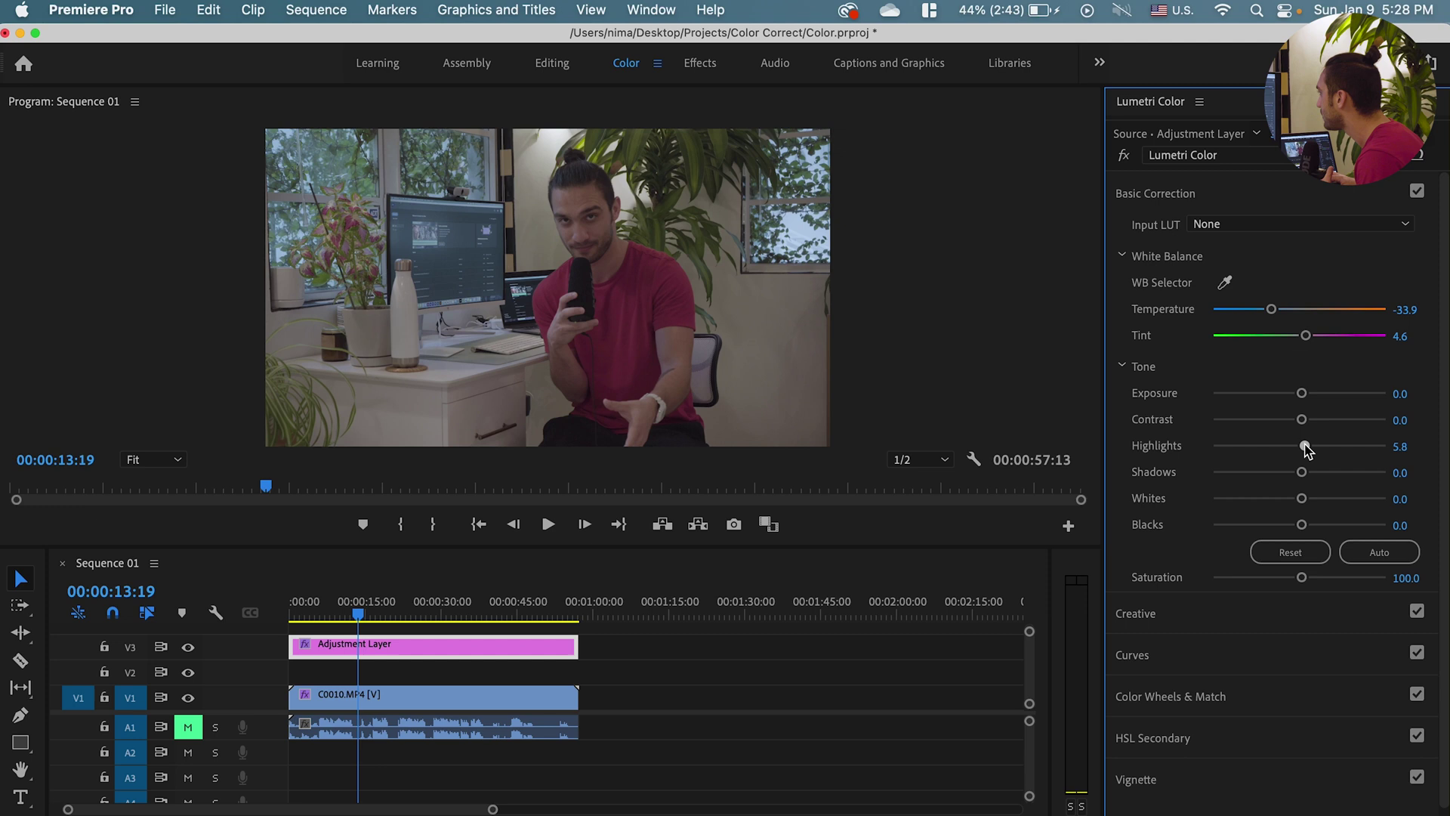
left_click_drag(1307, 450, 1315, 501)
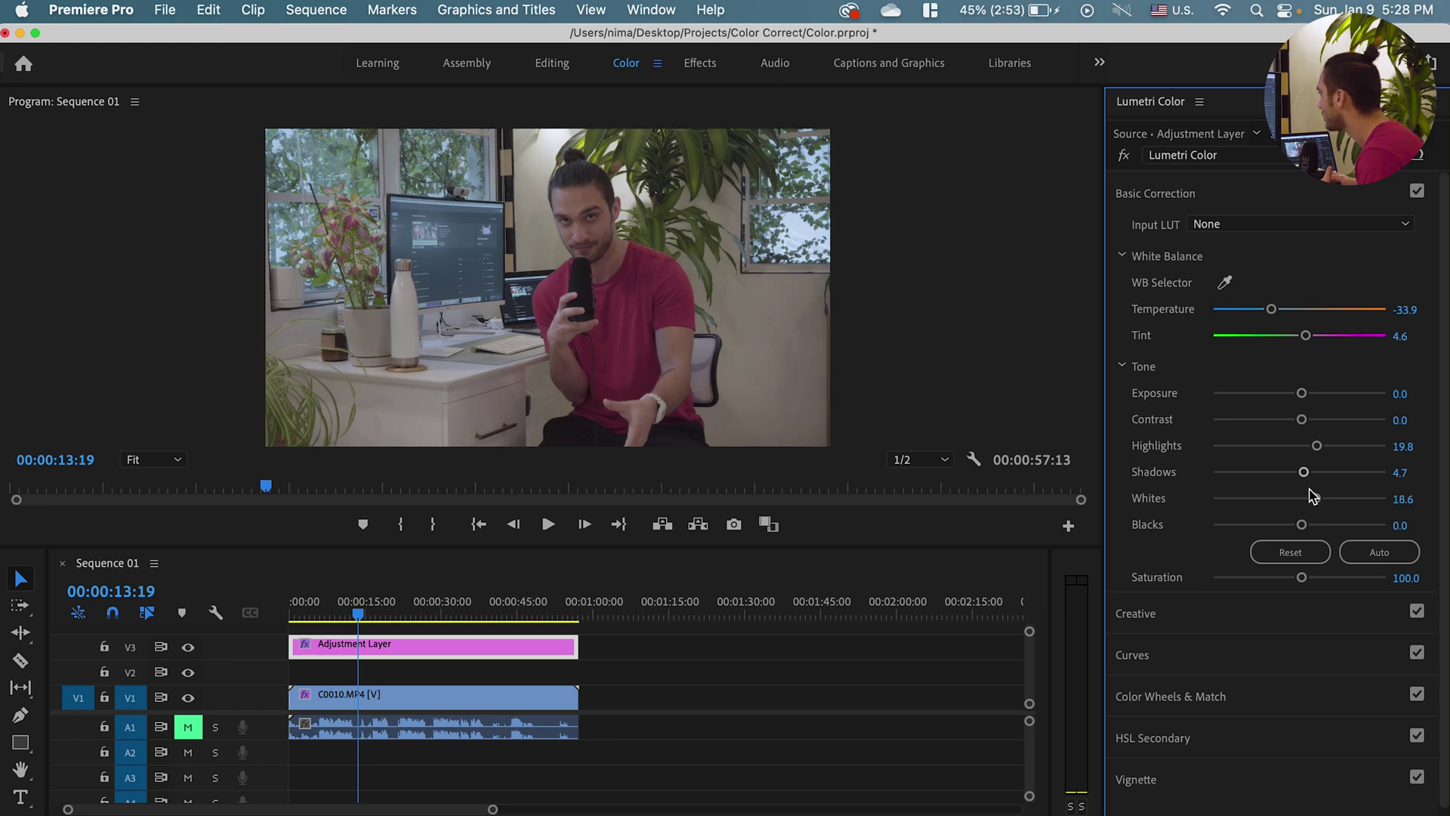
left_click_drag(1301, 421, 1335, 432)
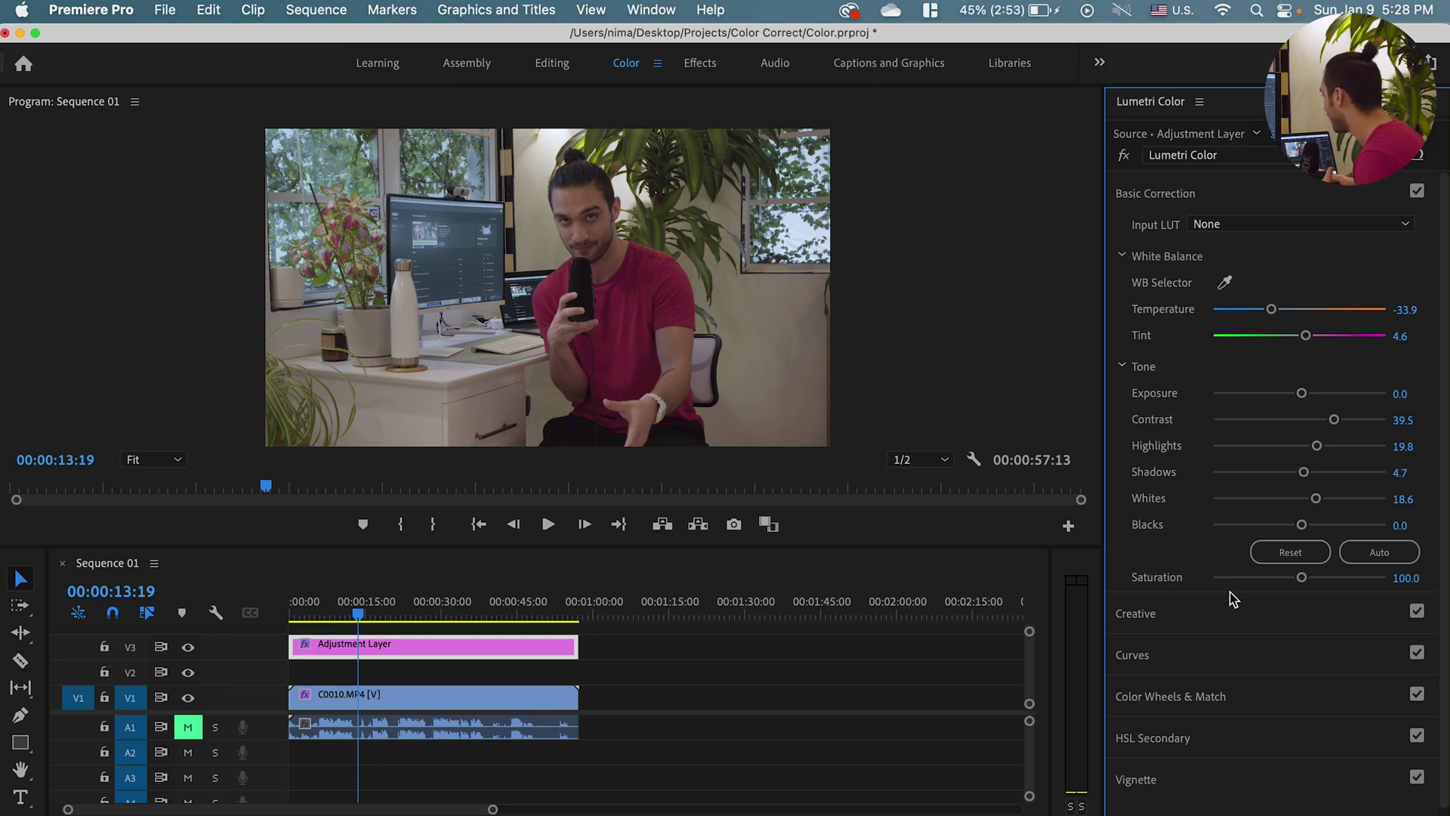
- Add a red point on the Hue vs Sat curve to lift red saturation, then save
left_click(1242, 663)
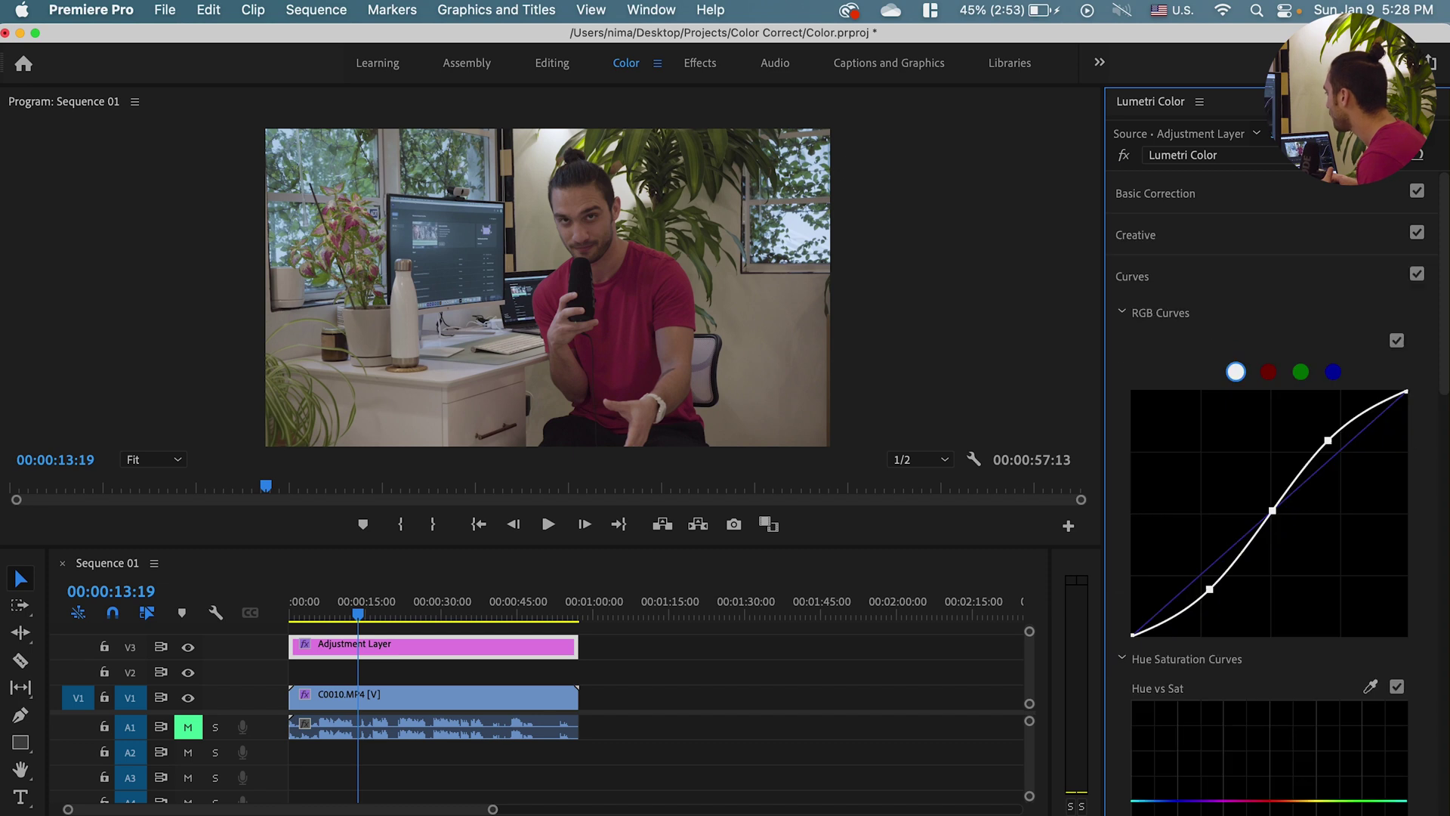
scroll(1168, 431, "down", 10)
scroll(1149, 414, "up", 1)
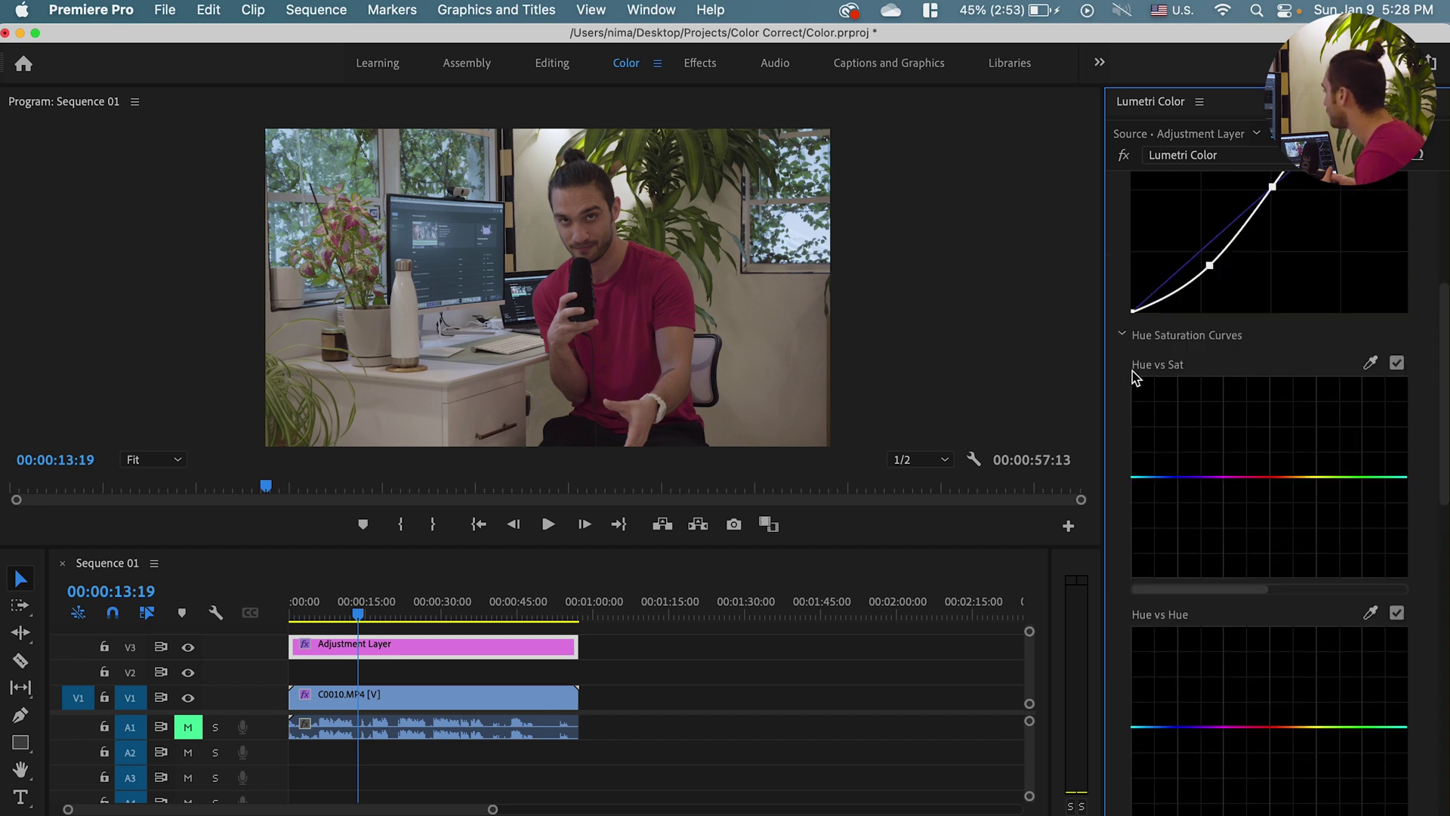
left_click(1266, 477)
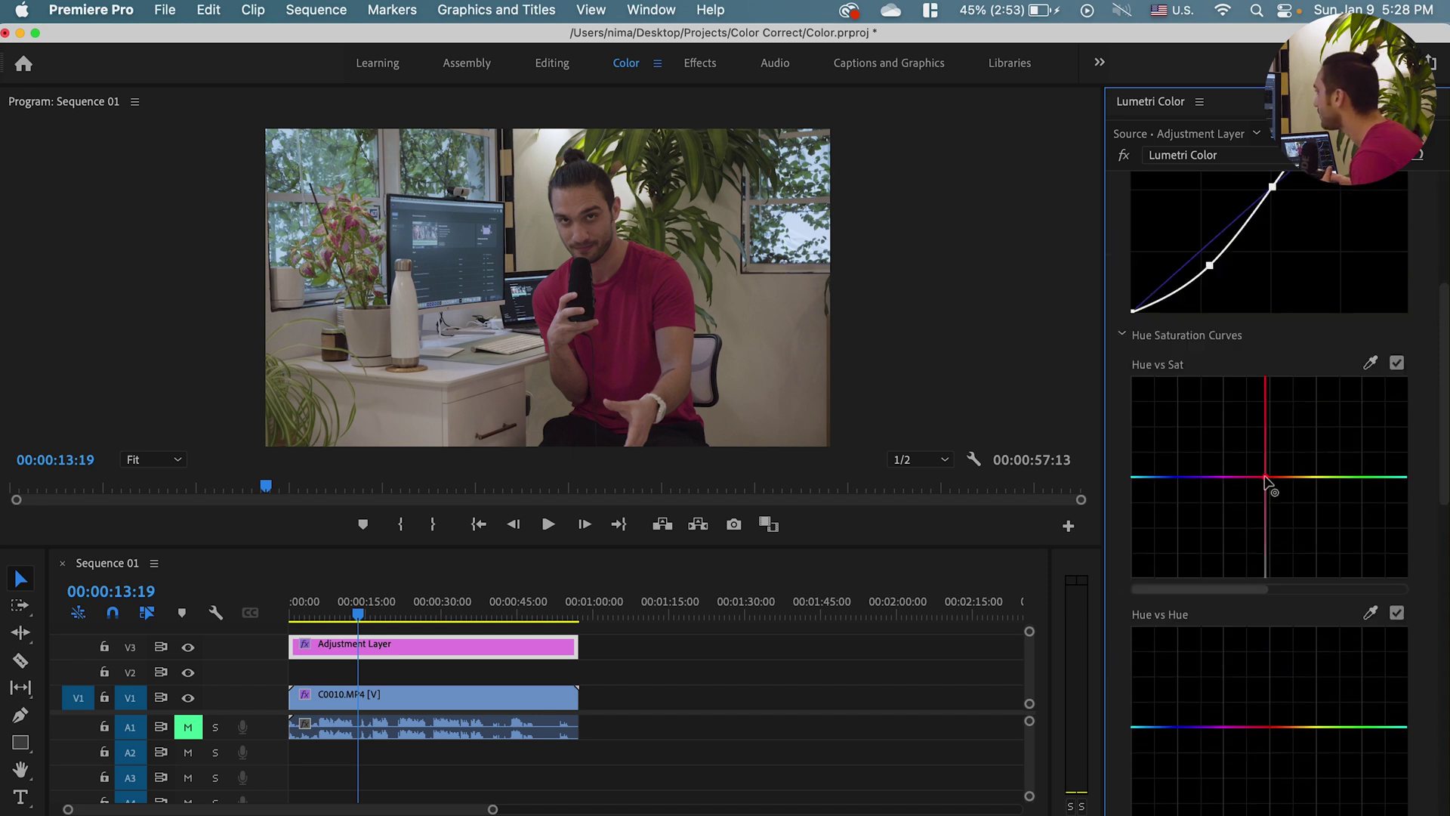
mouse_move(1267, 477)
left_mouse_down()
mouse_move(1274, 441)
mouse_move(1276, 453)
left_mouse_up()
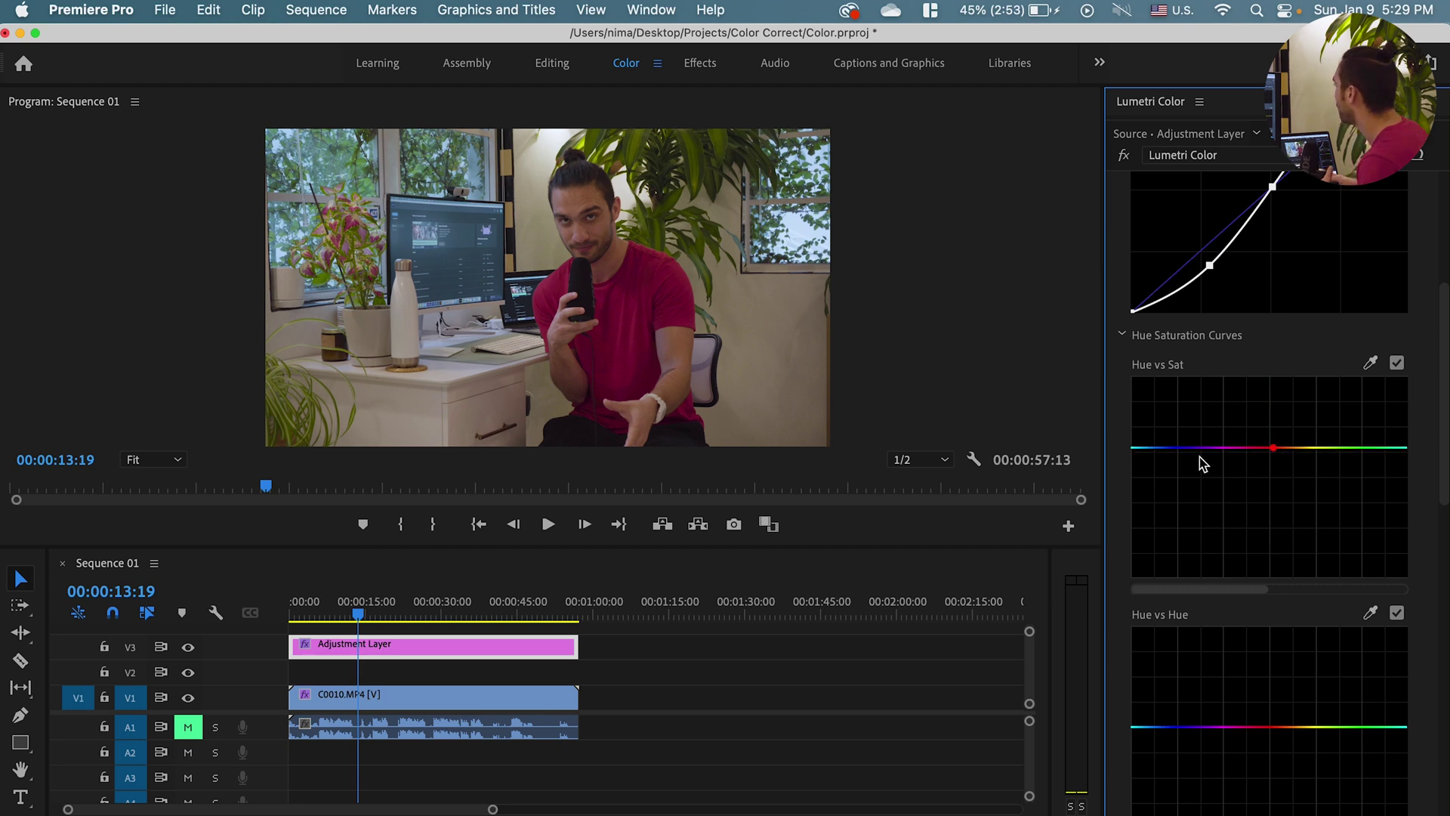
scroll(1257, 249, "up", 5)
left_click(1256, 198)
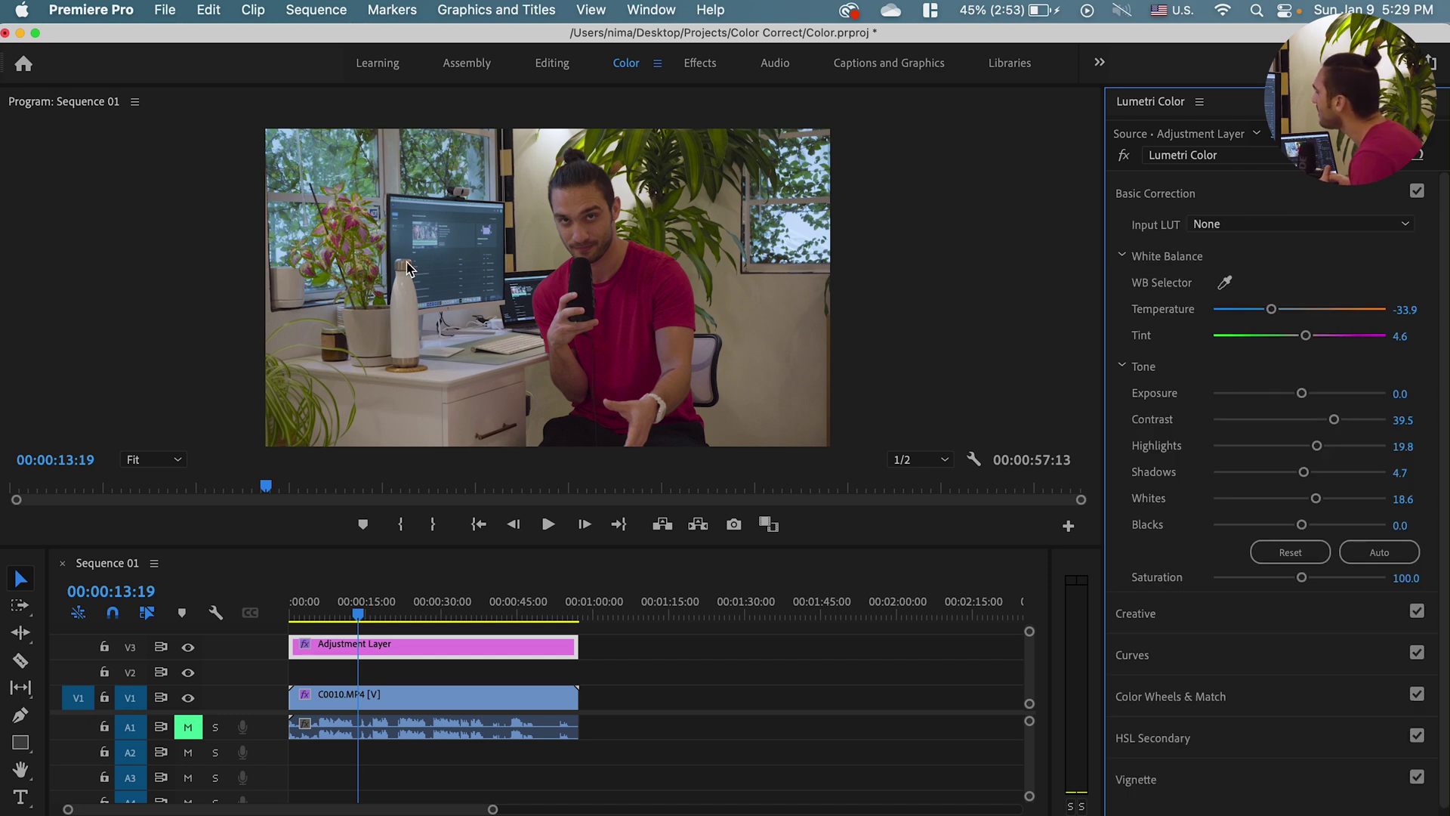
key("super+s")
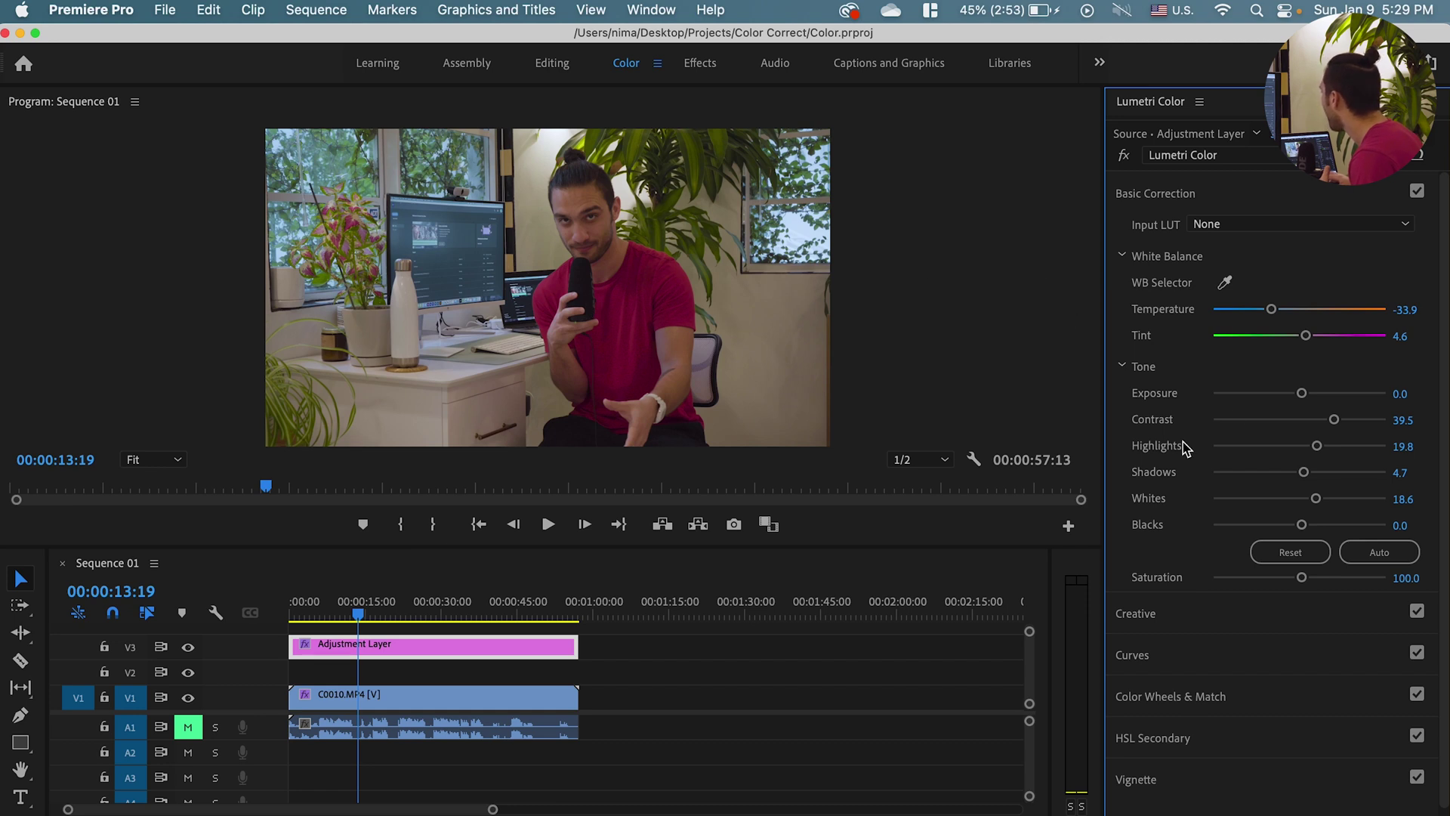
- Reset the Hue vs Sat curve and redo a slight saturation lift on red
left_click(1221, 655)
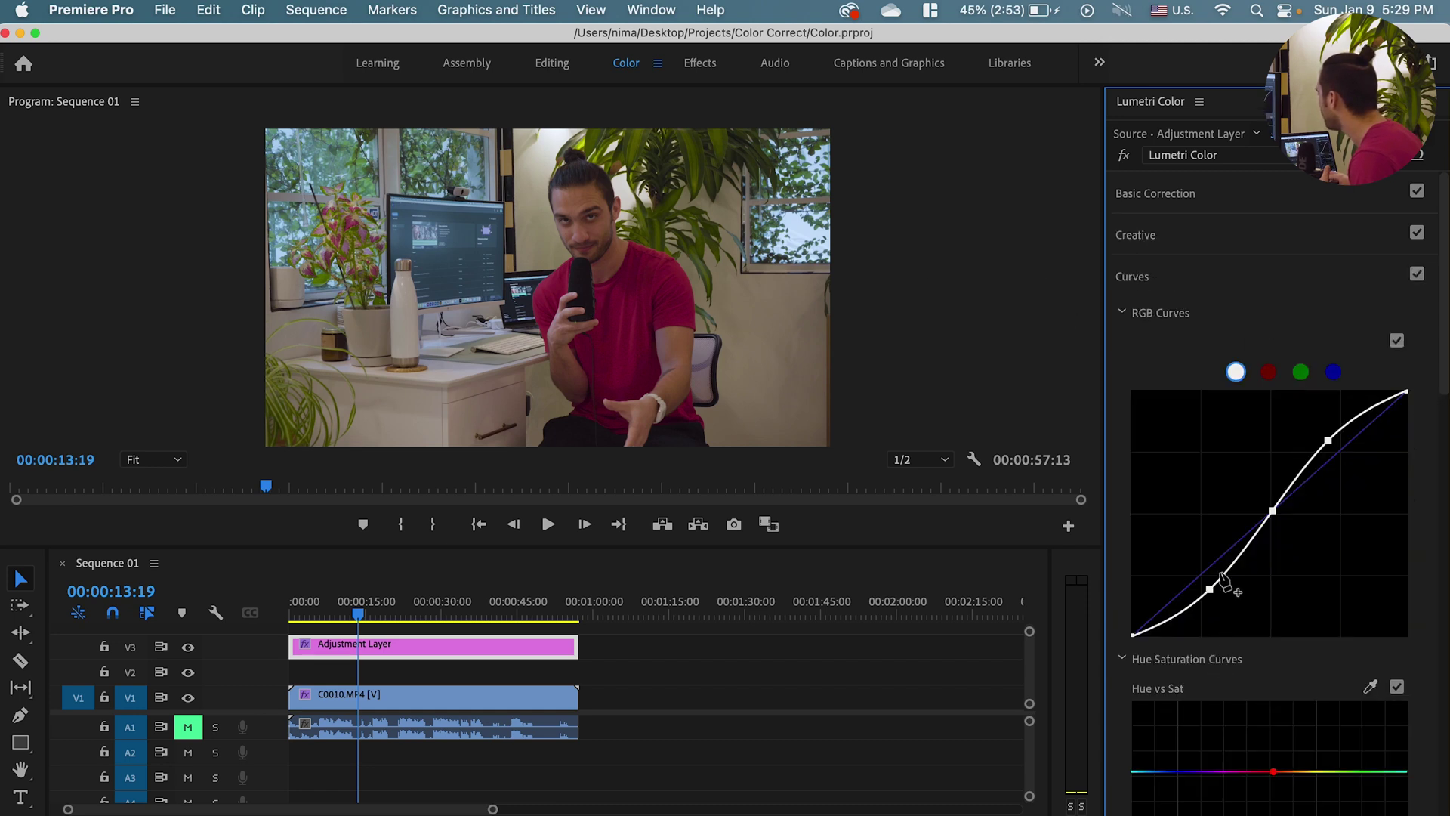
scroll(1221, 580, "down", 5)
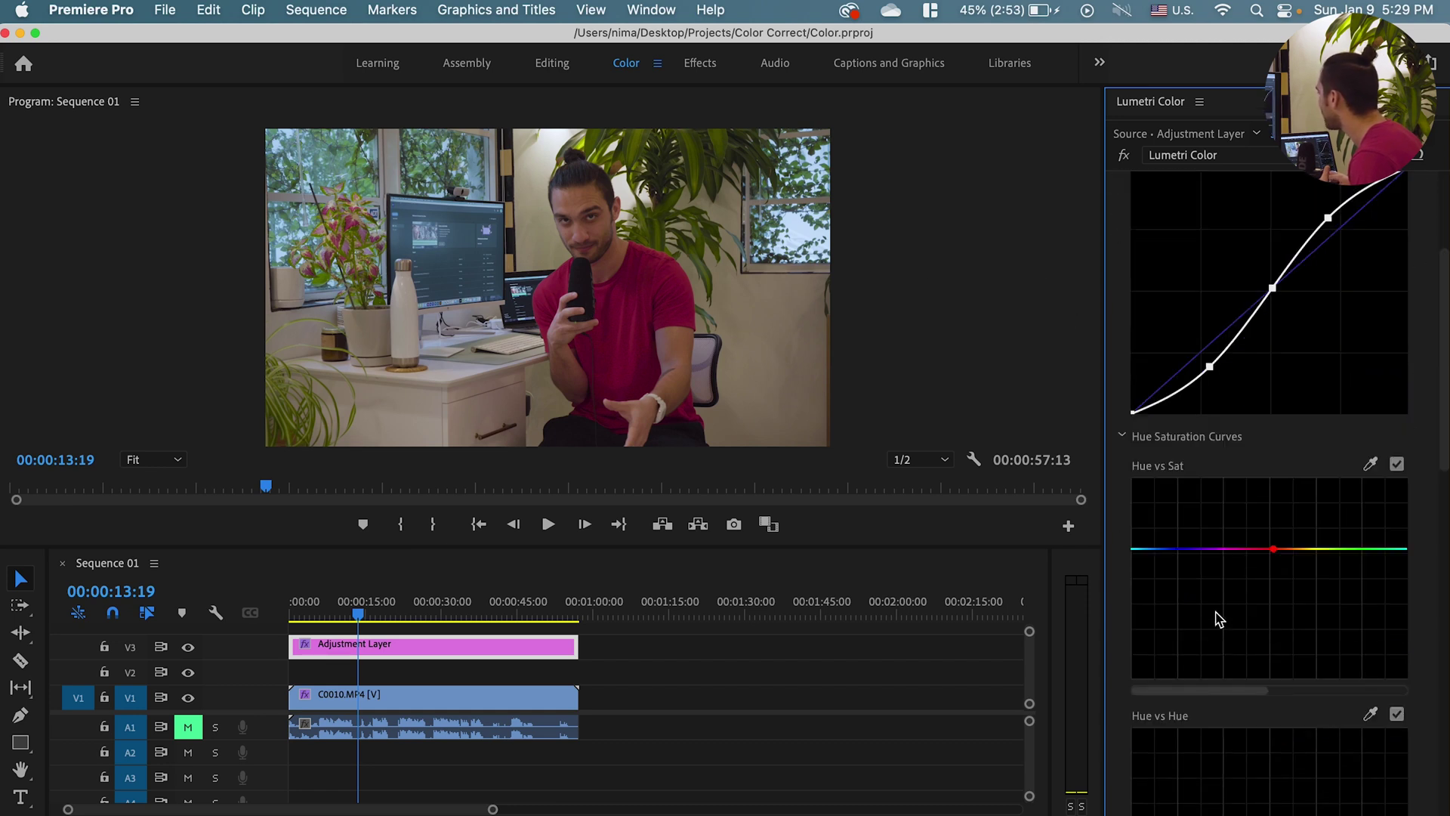
left_click_drag(1244, 548, 1241, 557)
double_click(1244, 567)
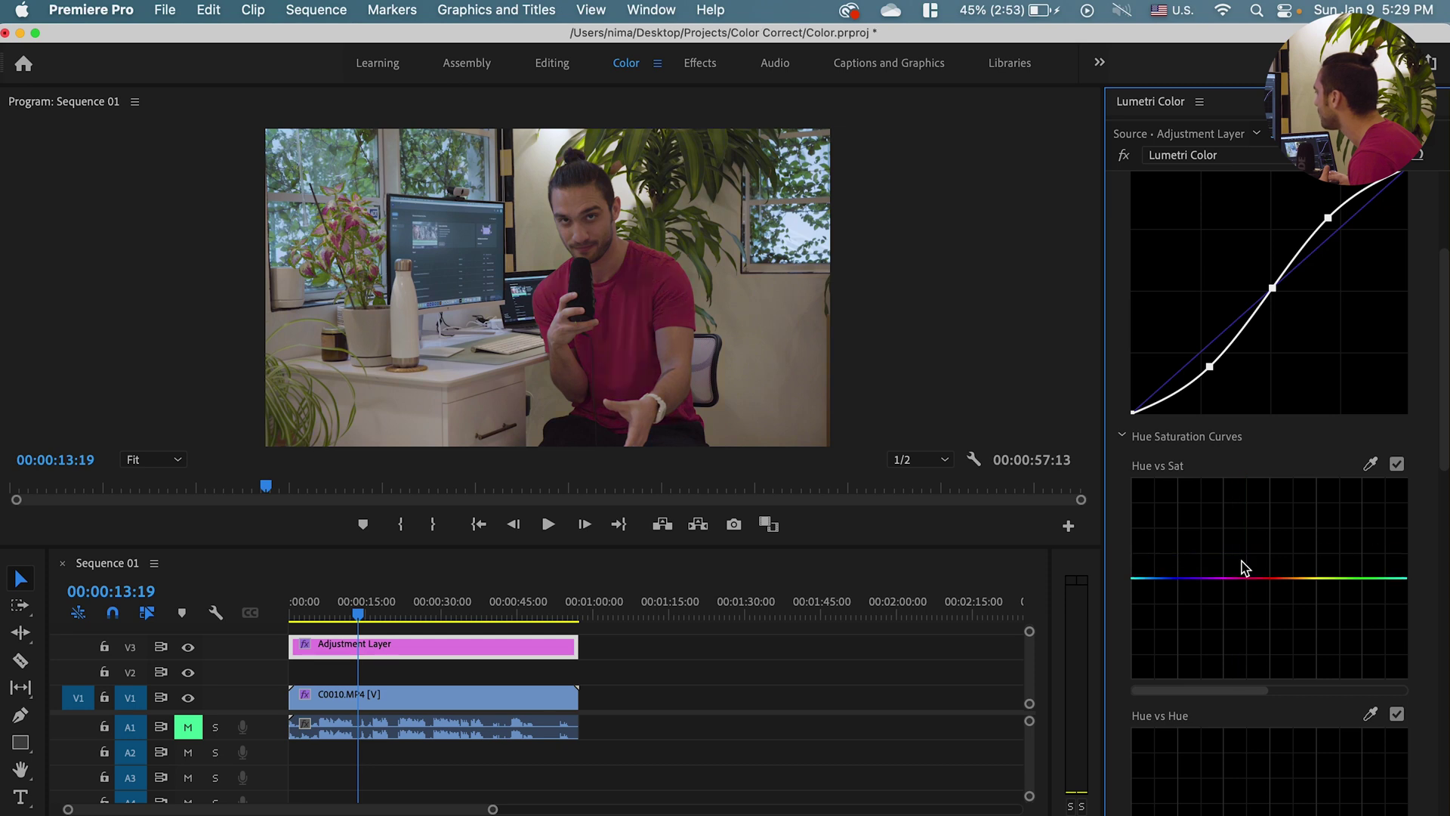
left_click_drag(1251, 578, 1254, 559)
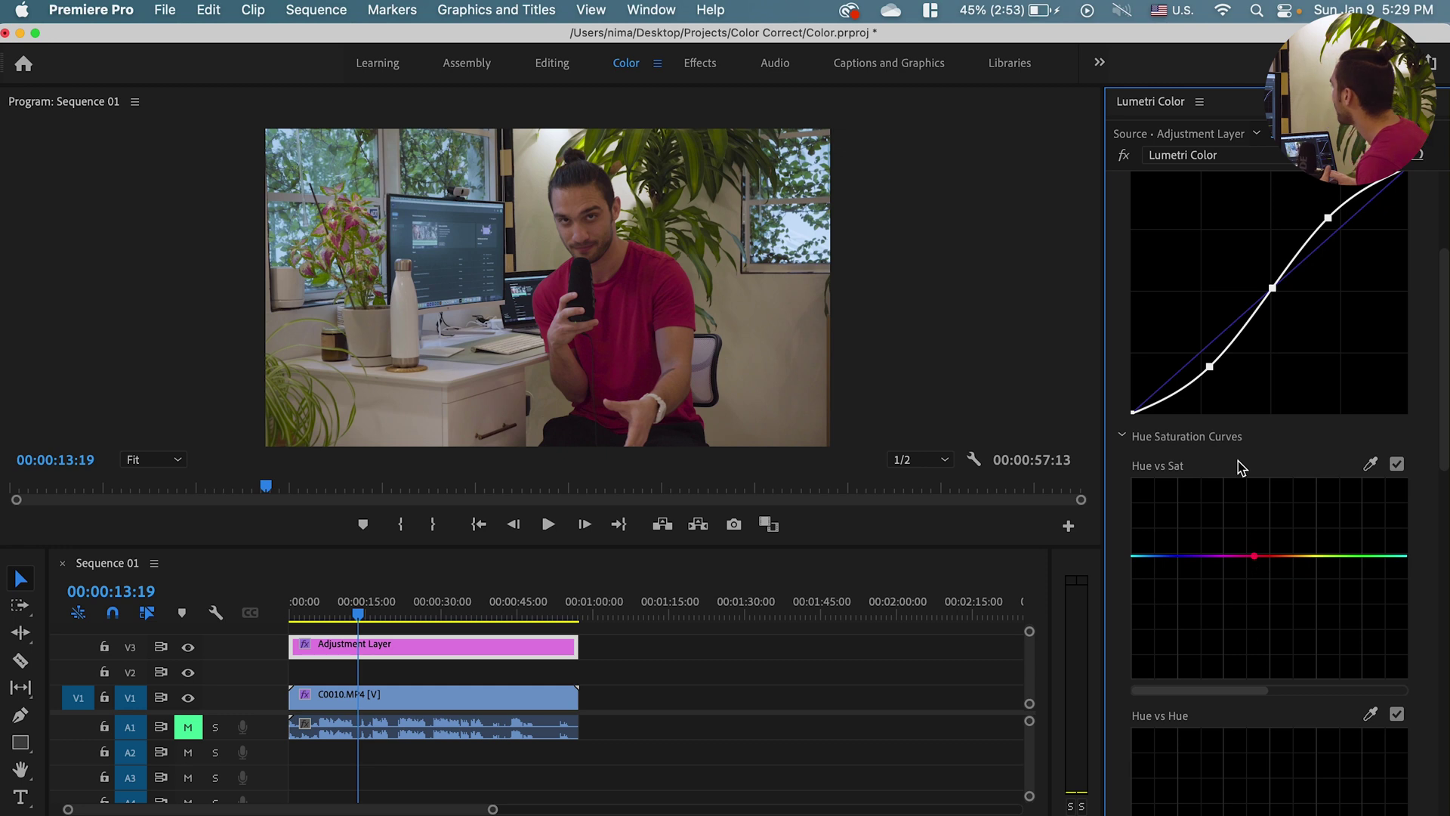
scroll(1182, 393, "up", 3)
left_click(1157, 198)
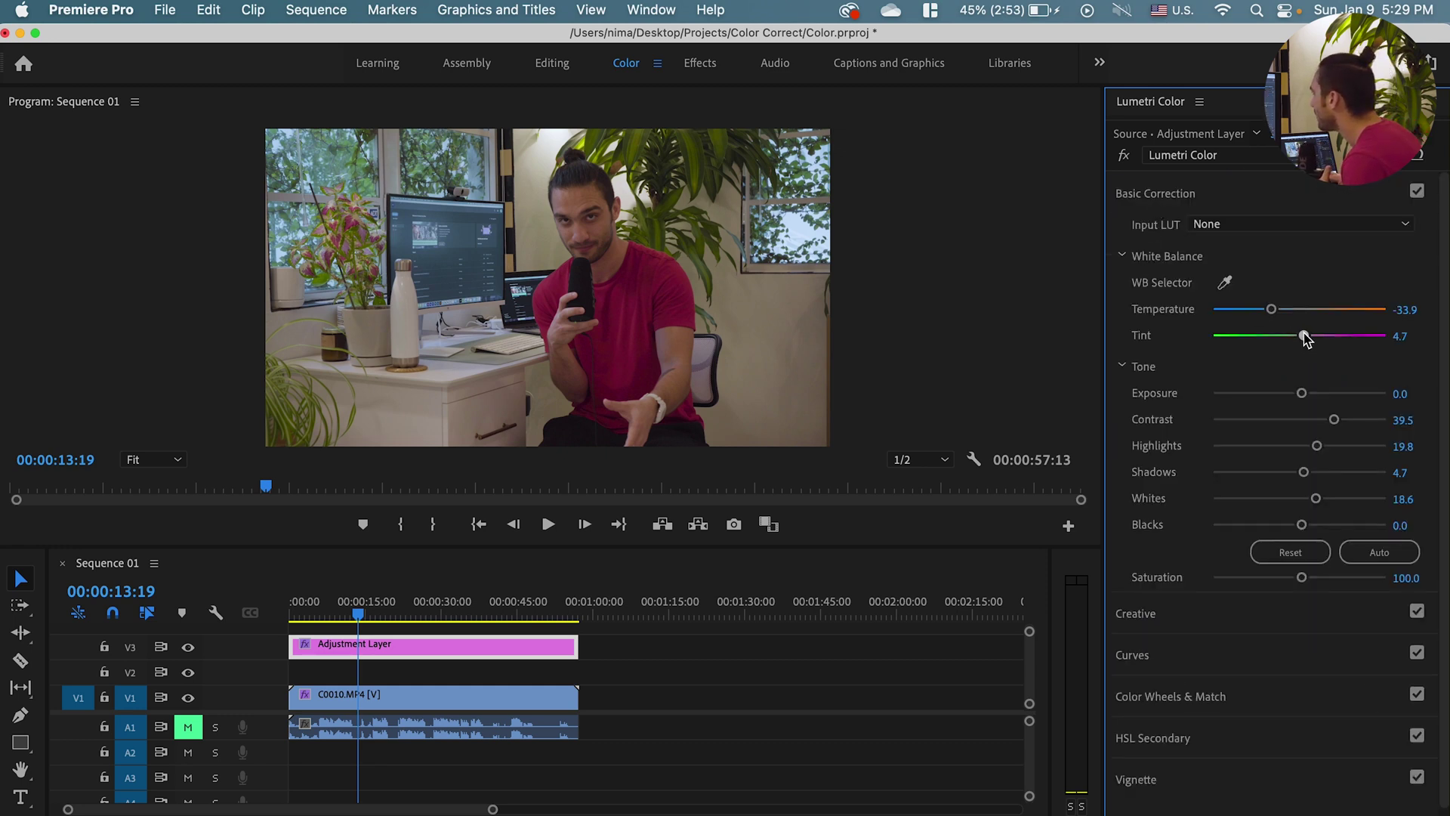
- Nudge Tint to 8.1 and lift Whites to 33.7 in Basic Correction
left_click_drag(1304, 338, 1309, 340)
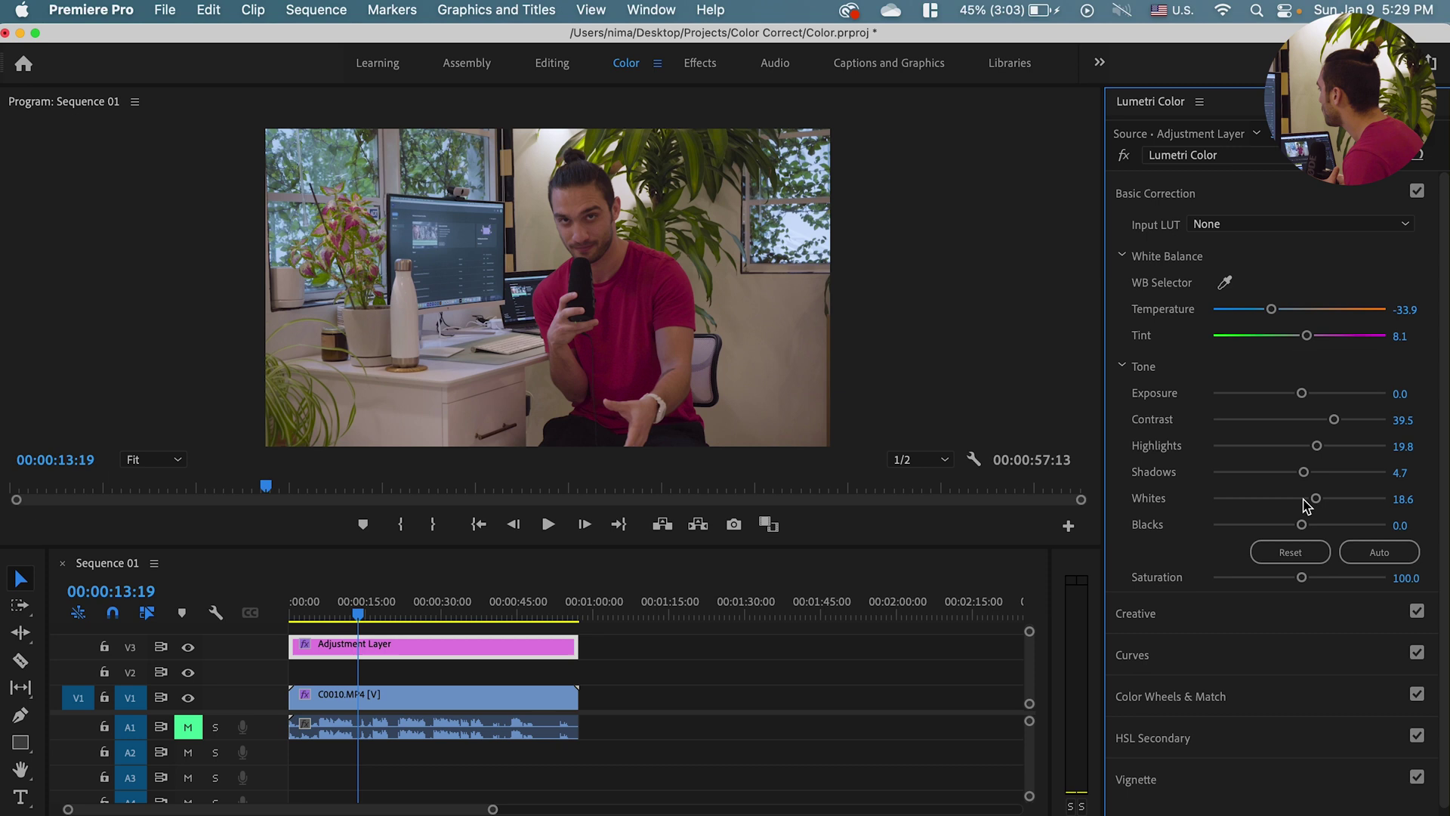
left_click_drag(1317, 500, 1326, 500)
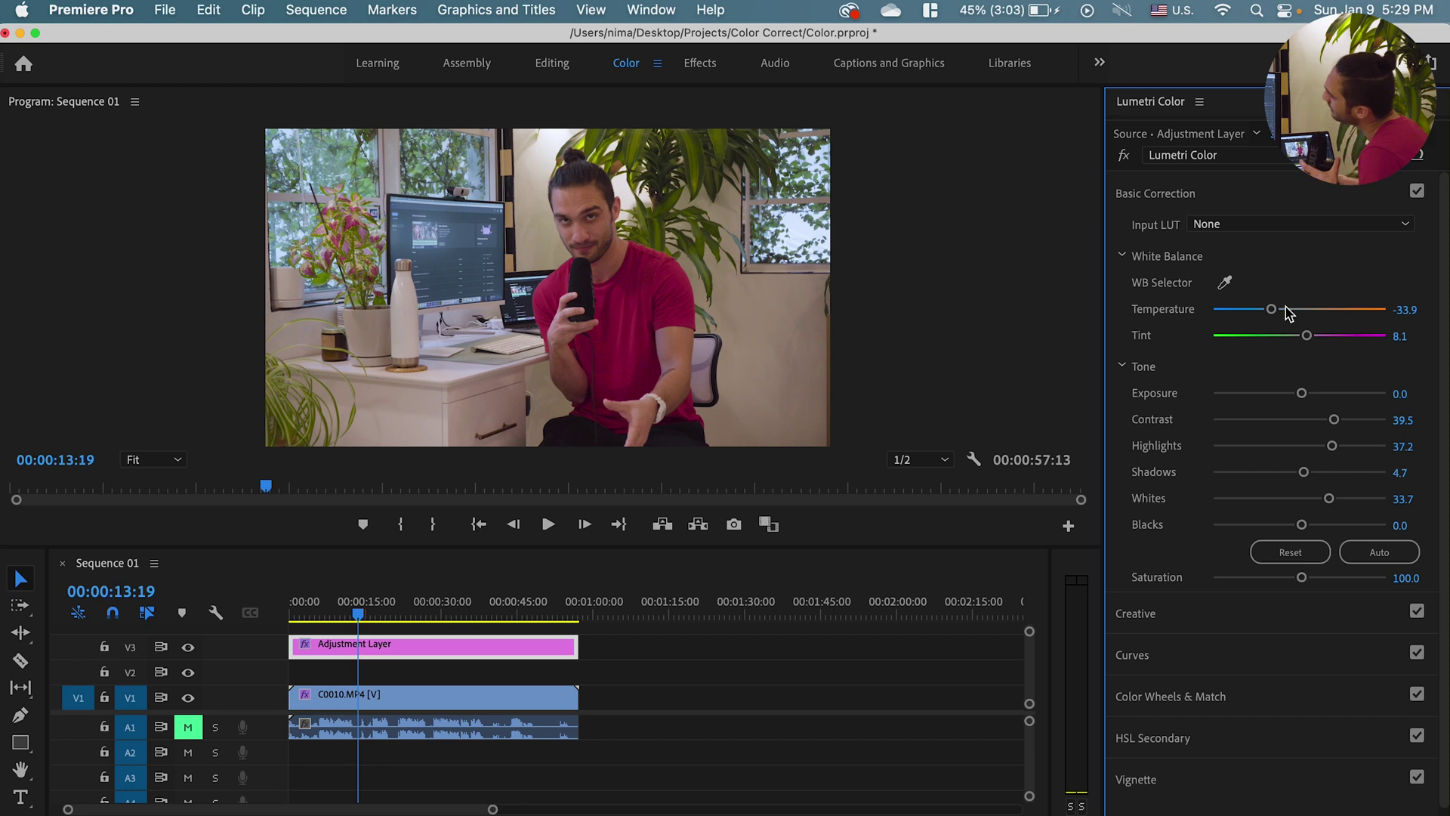
- Expand HSL Secondary and preview the key mask as Color/Gray
left_click(1234, 744)
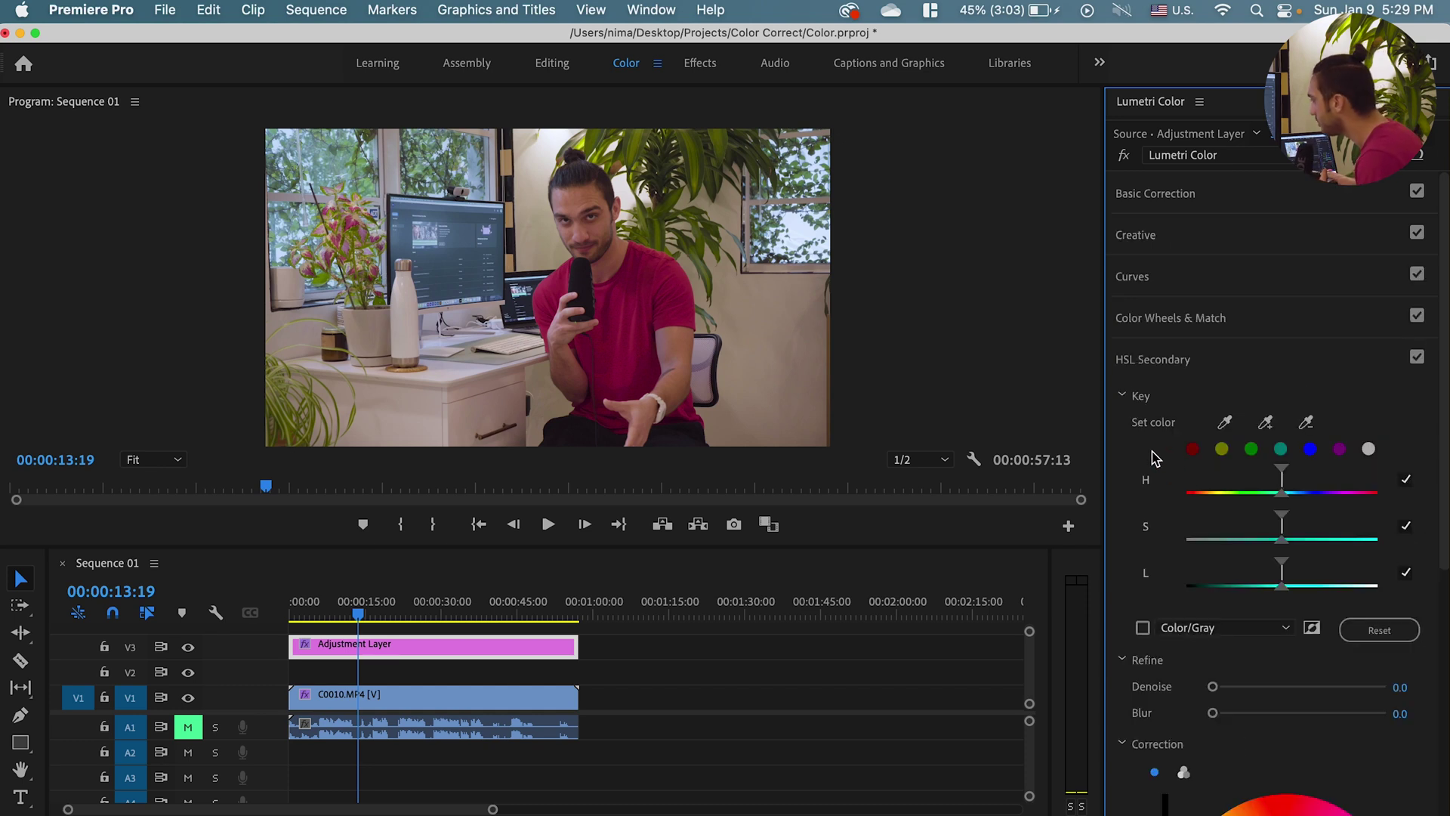
left_click(1142, 629)
left_click(1191, 629)
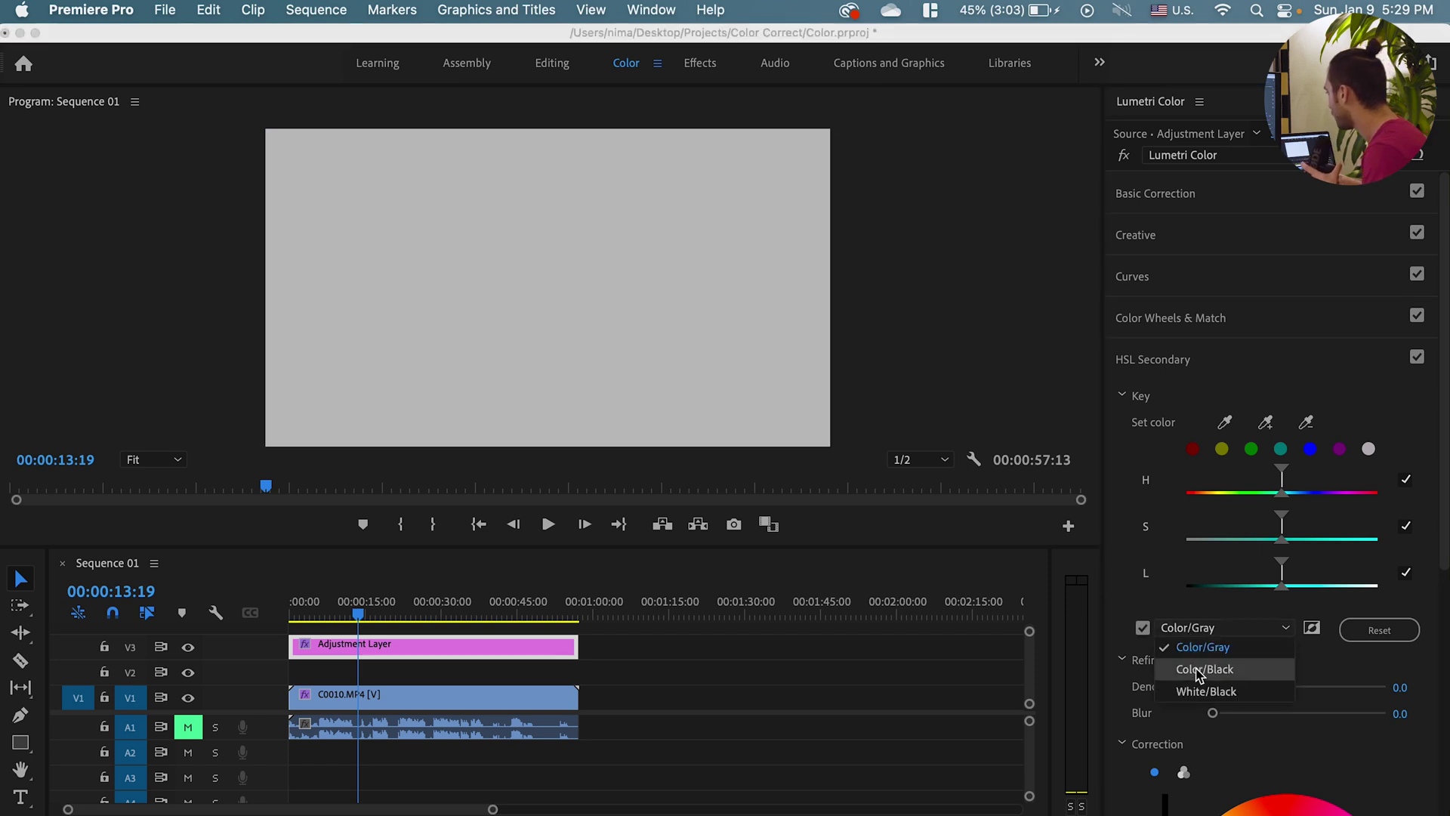
left_click(1201, 672)
left_click(1165, 627)
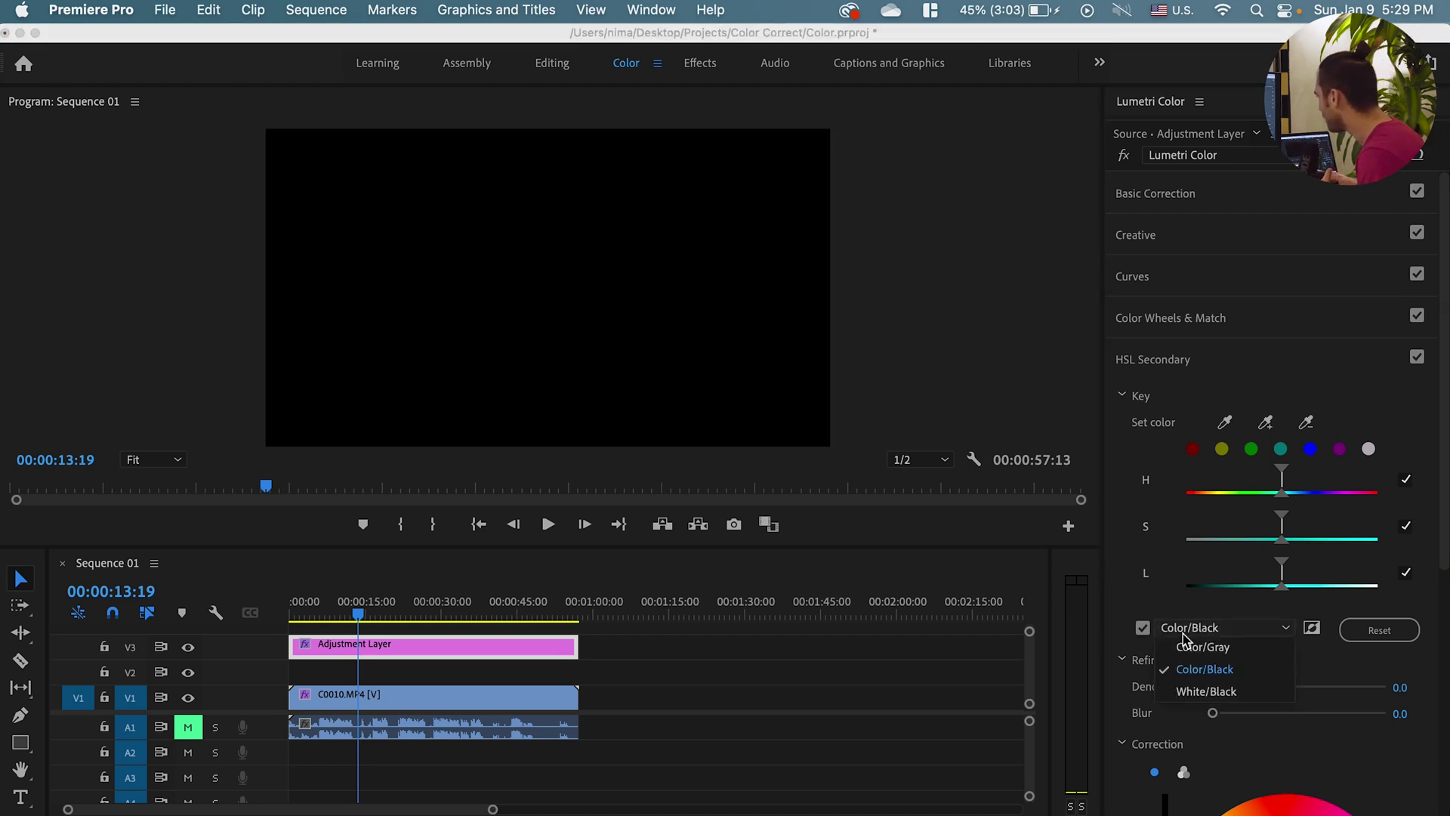
left_click(1185, 646)
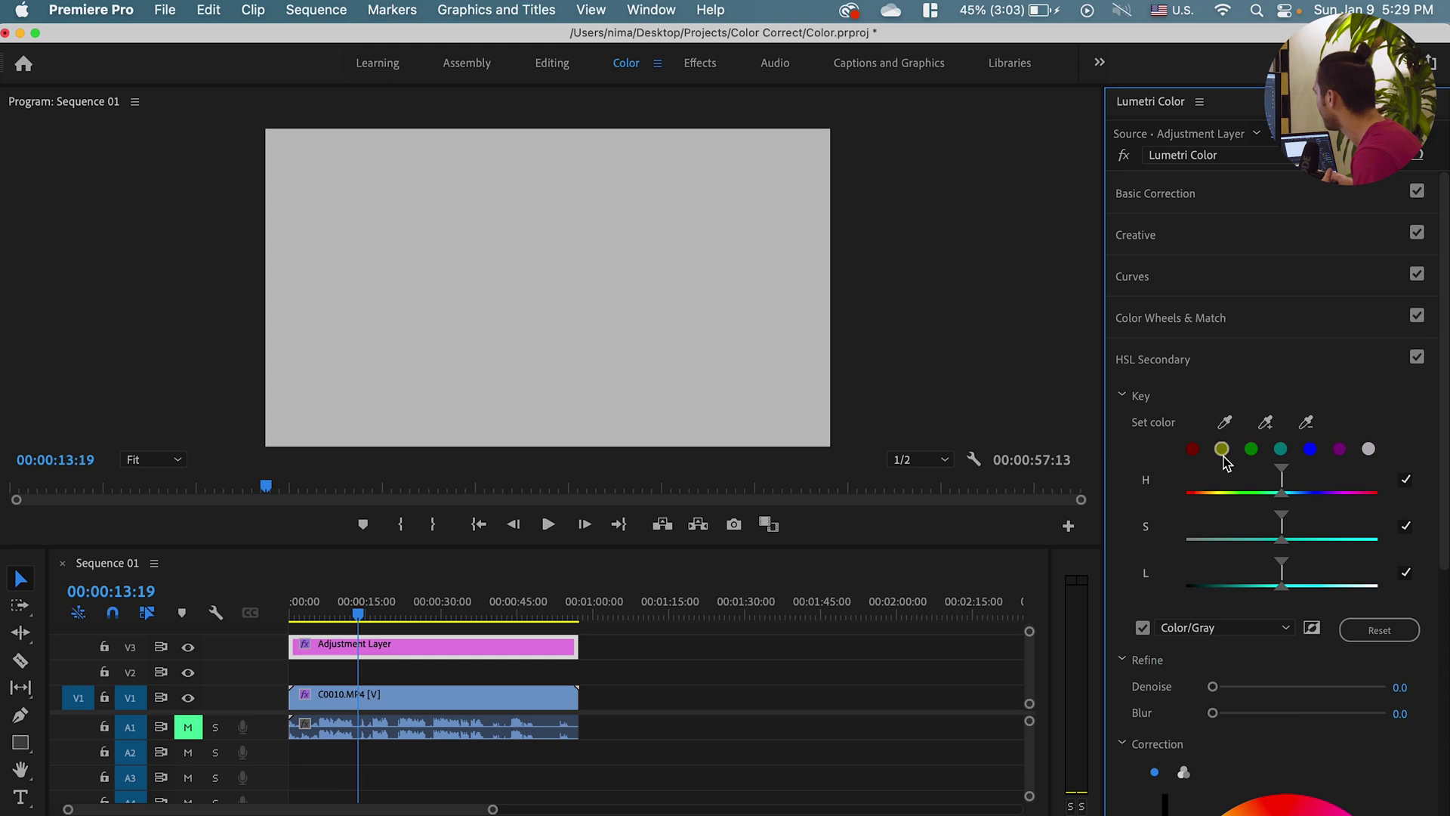
- Key the red skin-tone hue, narrow its lightness range, and save the project
left_click(1193, 449)
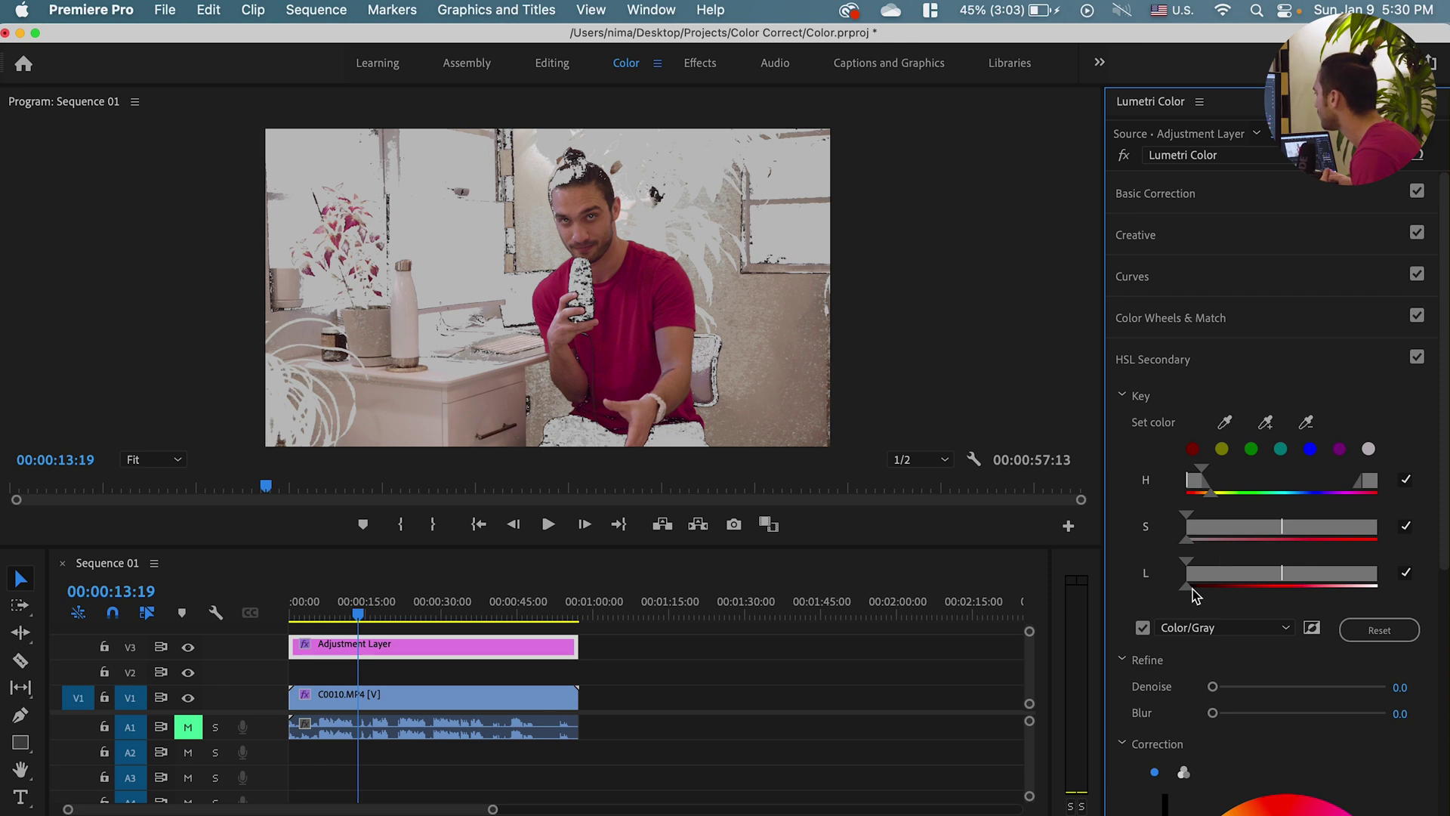
left_click_drag(1187, 565, 1235, 572)
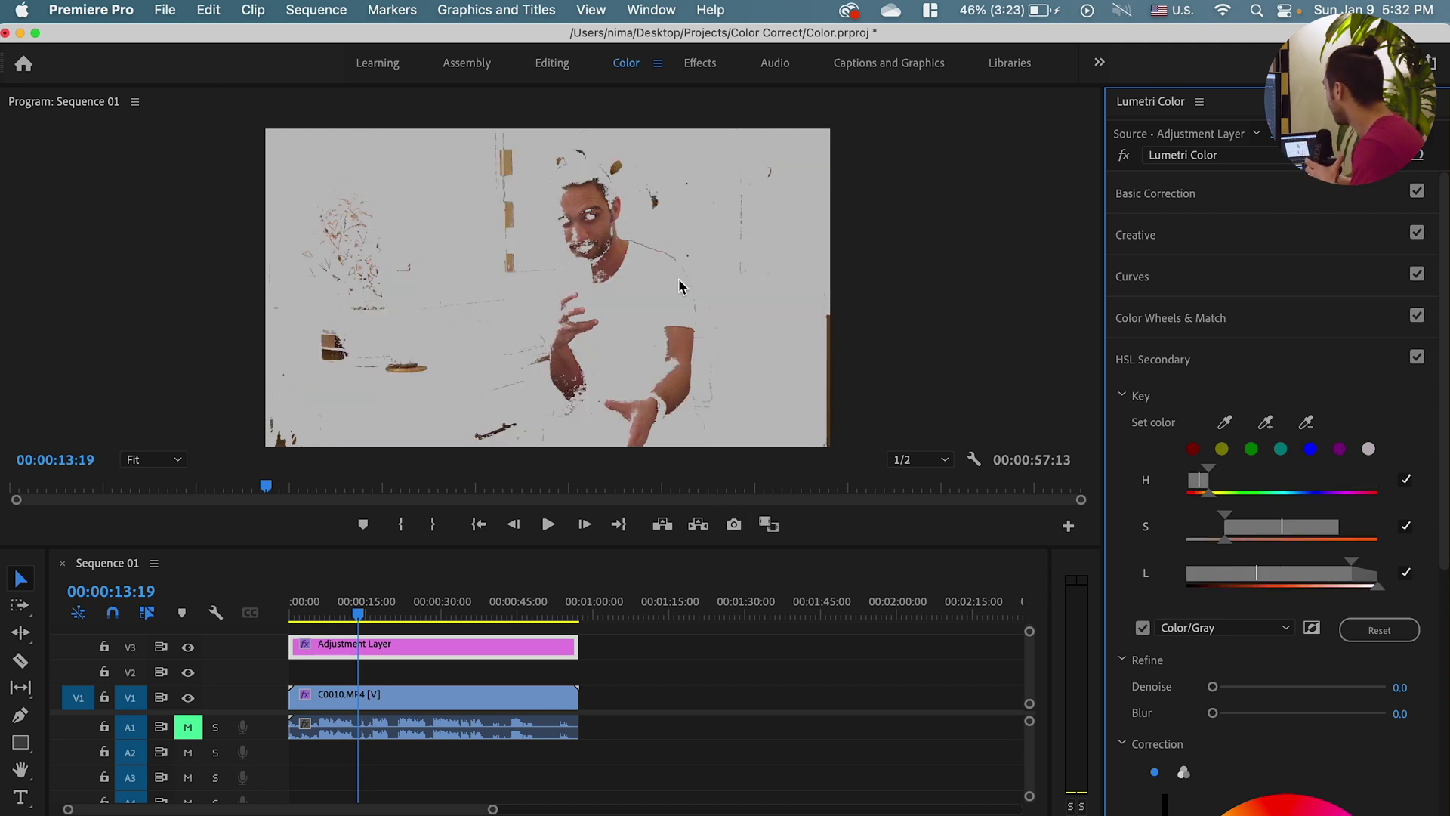
mouse_move(1277, 594)
left_mouse_down()
mouse_move(1215, 580)
mouse_move(1260, 576)
left_mouse_up()
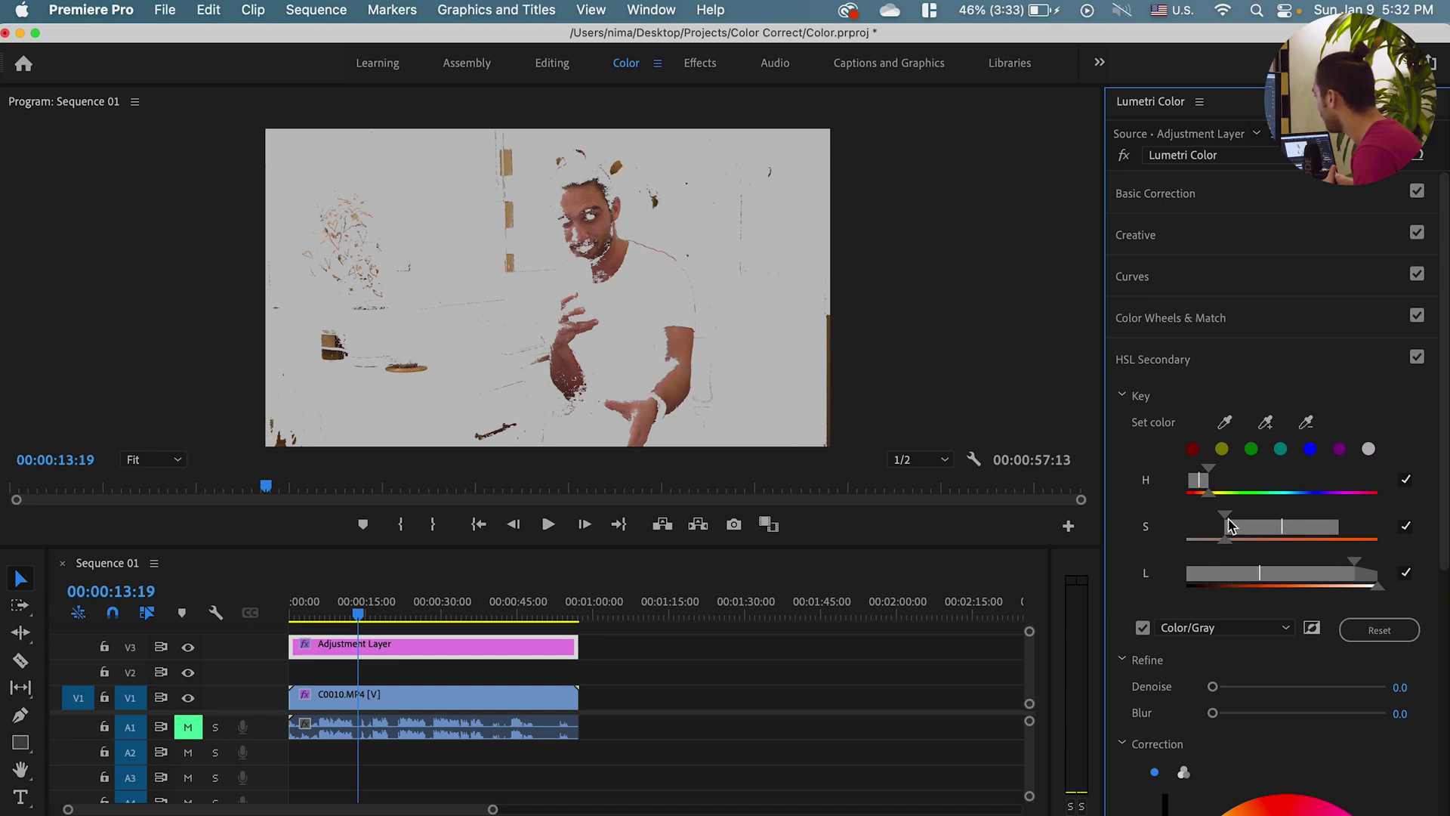
mouse_move(1226, 540)
left_mouse_down()
mouse_move(1208, 544)
mouse_move(1226, 545)
mouse_move(1208, 544)
mouse_move(1213, 521)
mouse_move(1193, 524)
mouse_move(1231, 531)
left_mouse_up()
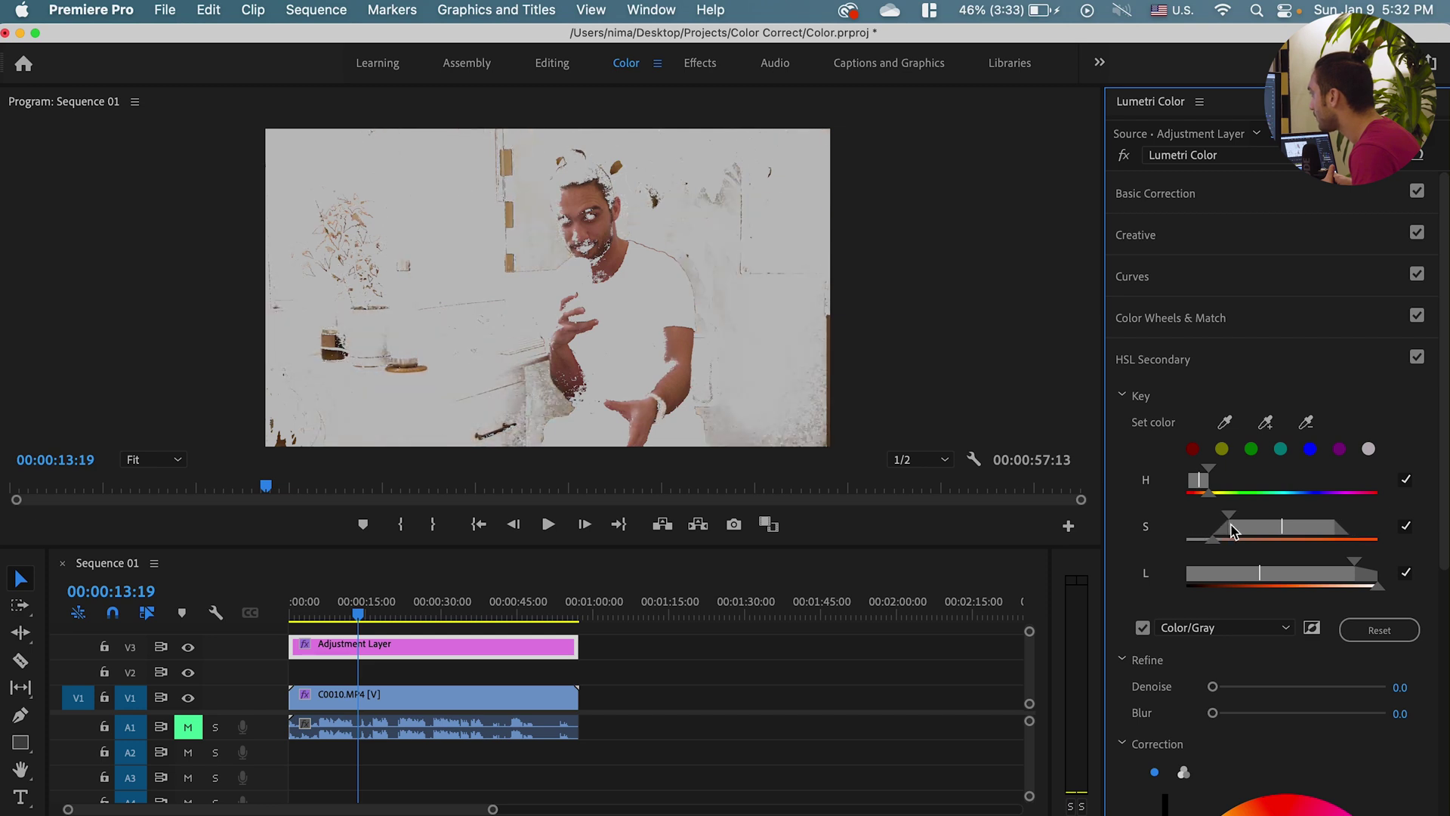
key("super+s")
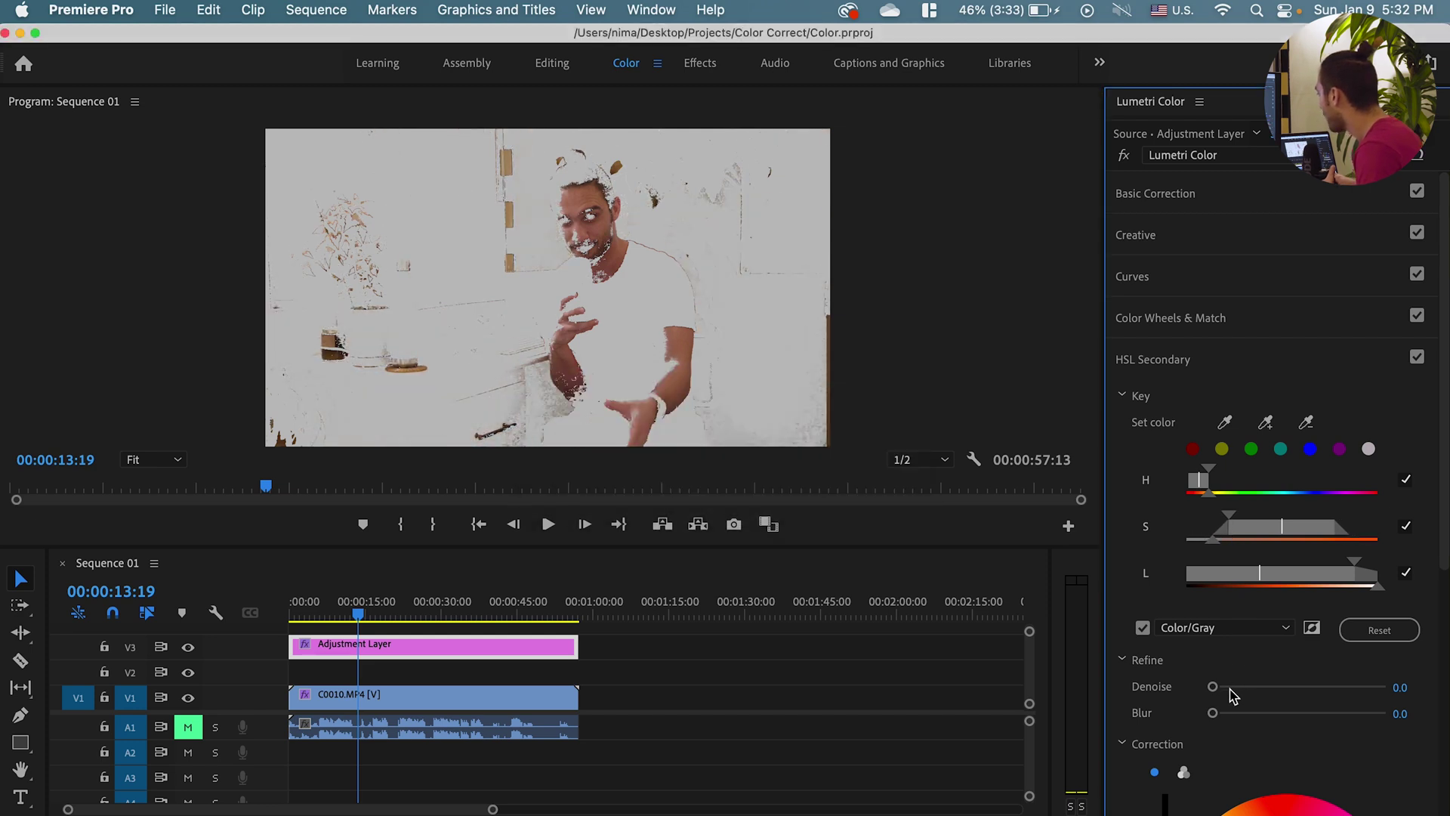
- Refine the key with Denoise 18.6 and Blur 6.3, then turn off the mask preview
left_click(1242, 687)
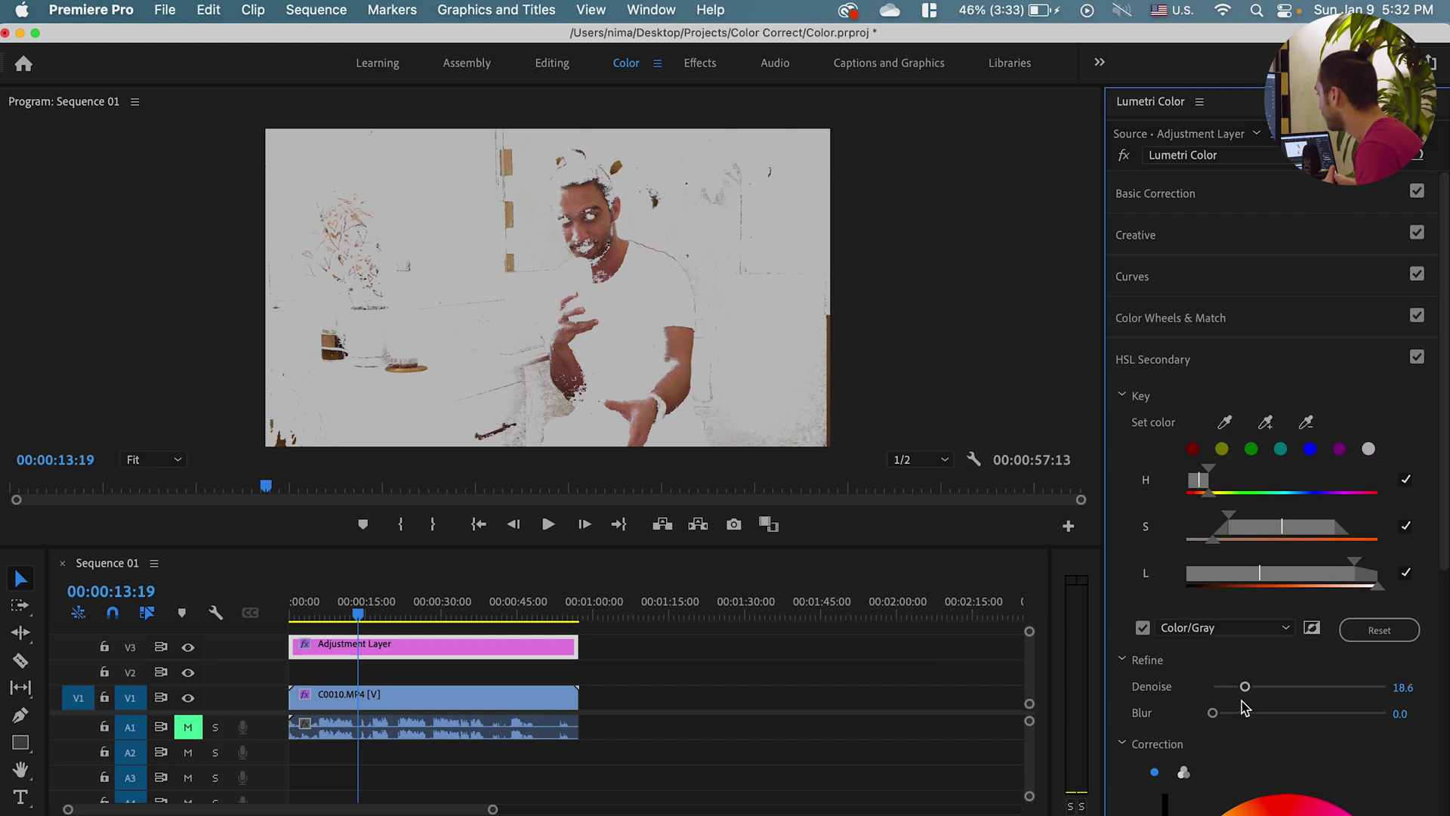
left_click(1248, 713)
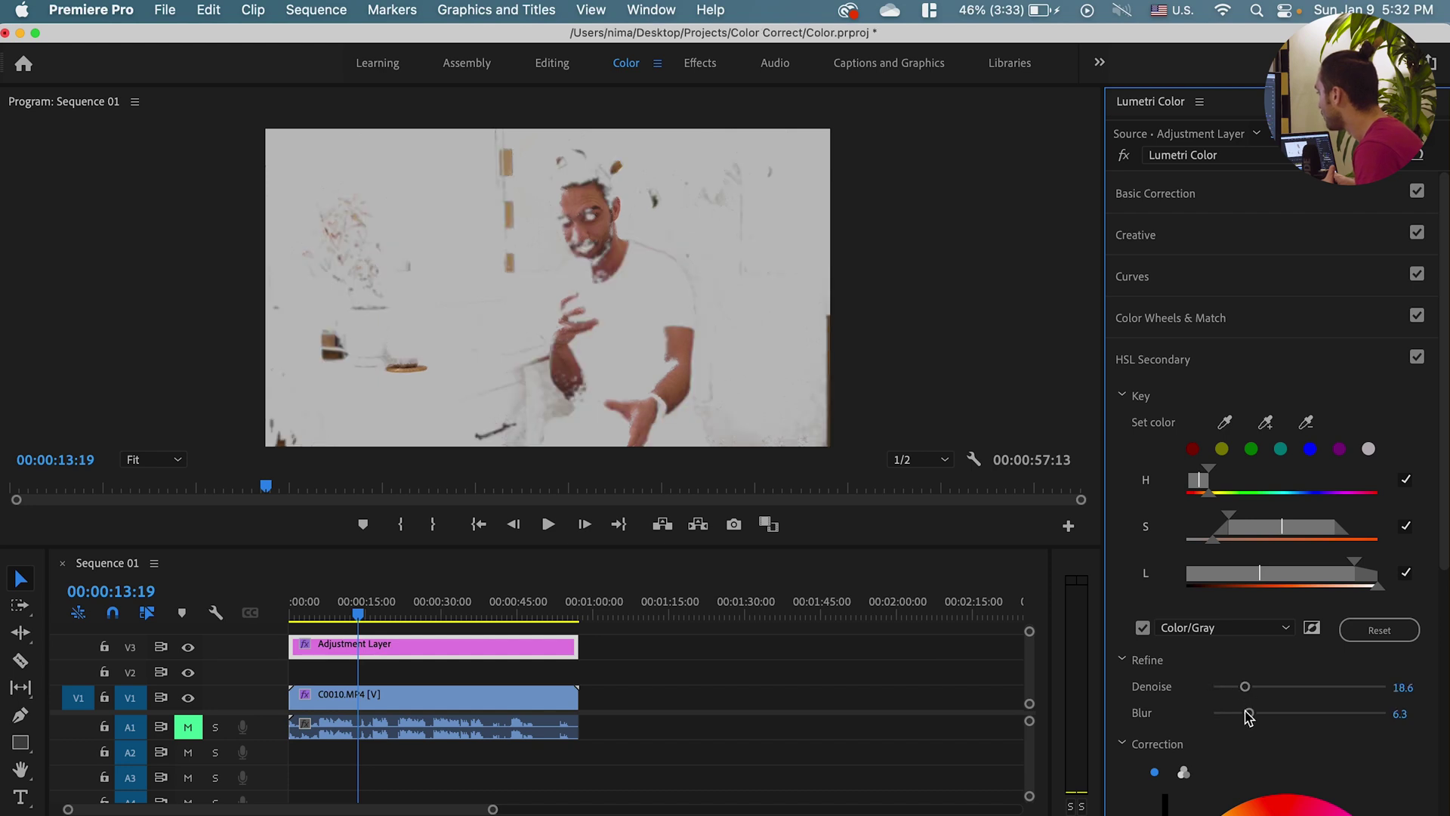
left_click(1143, 627)
- Switch Correction to one colour wheel nudged slightly off neutral, with Contrast 9.3 and Temperature -7.0
scroll(1147, 593, "down", 6)
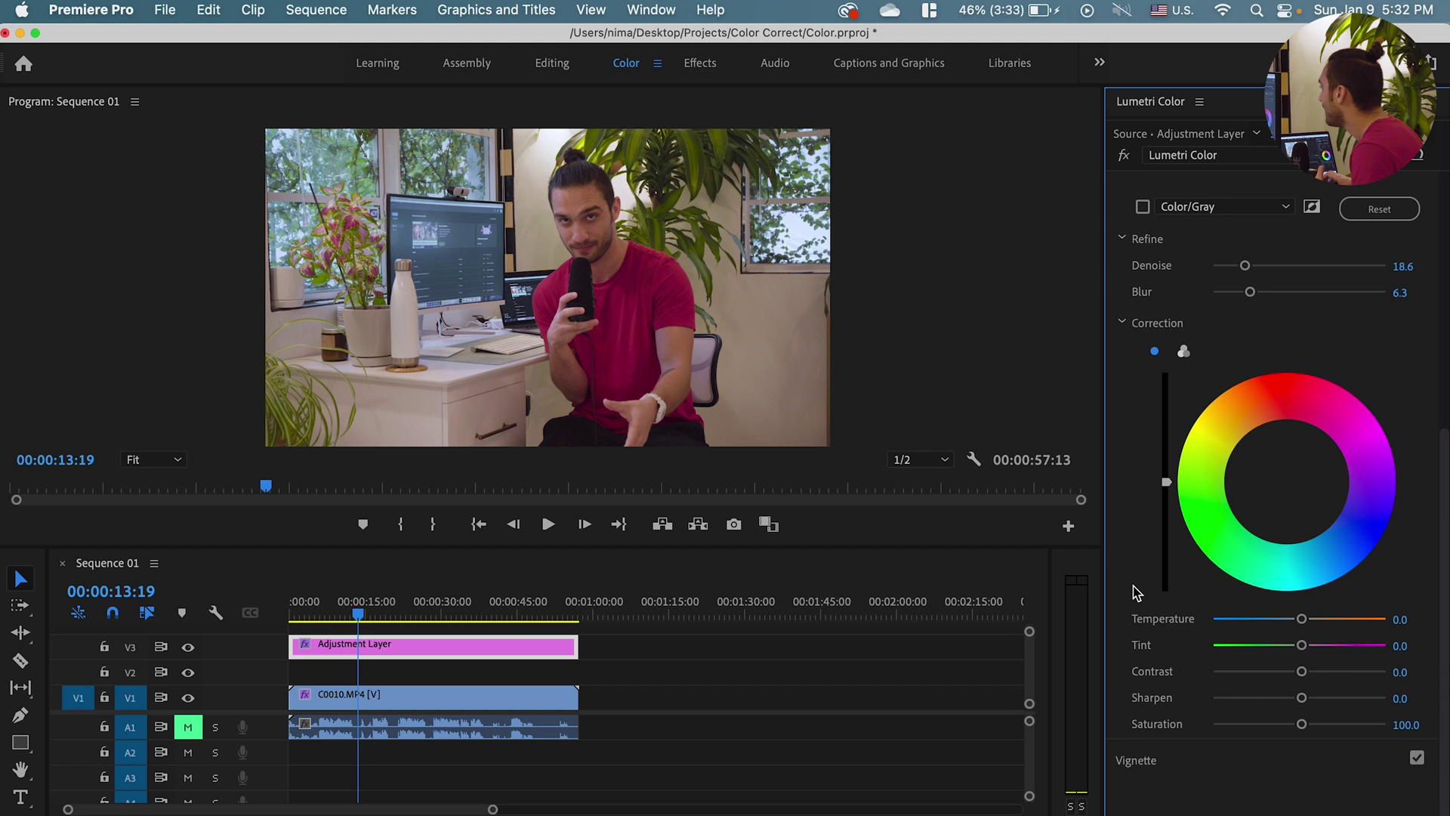
left_click(1183, 351)
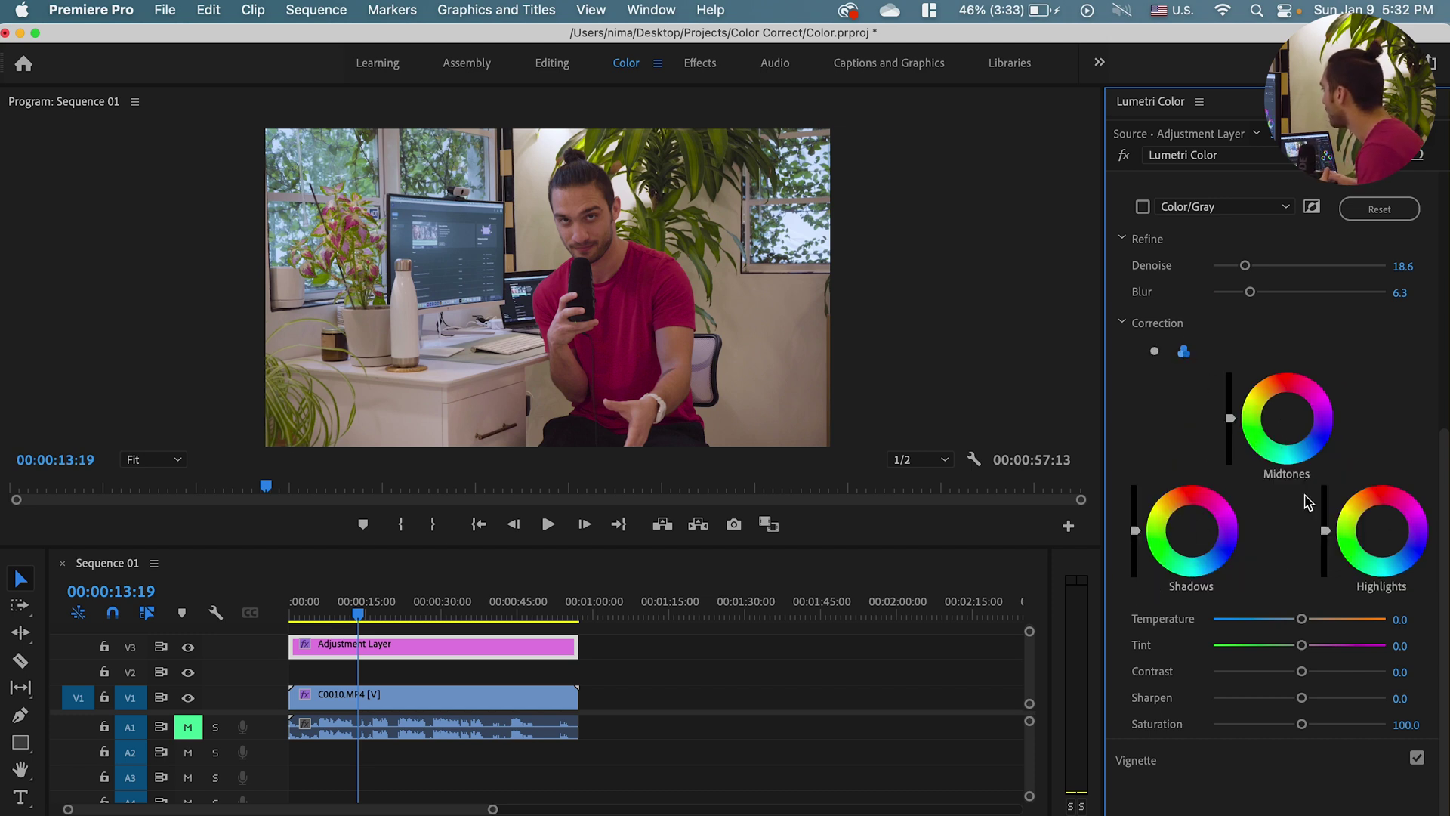
left_click(1154, 352)
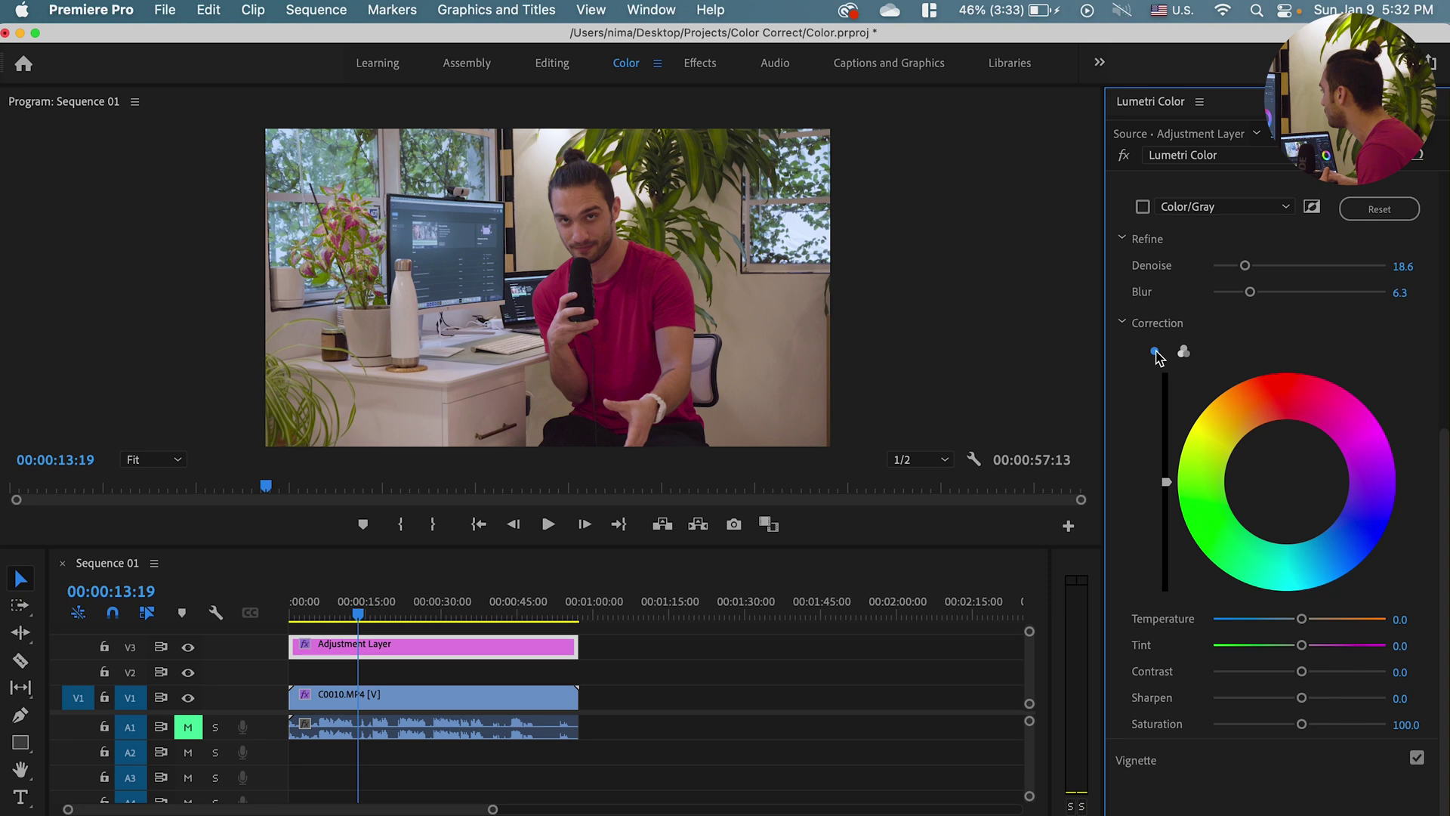
left_click(1289, 486)
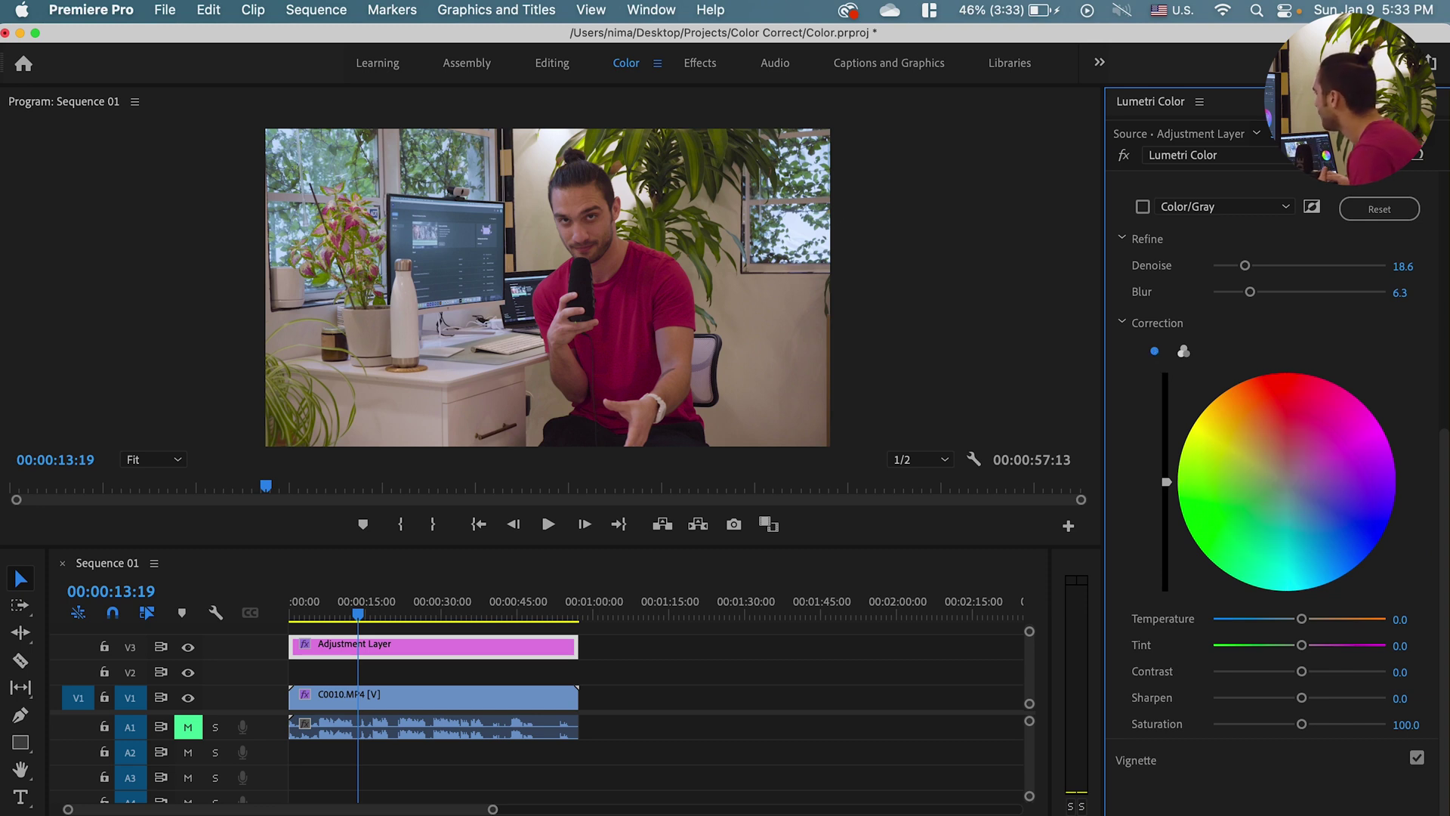
left_click_drag(1285, 480, 1277, 468)
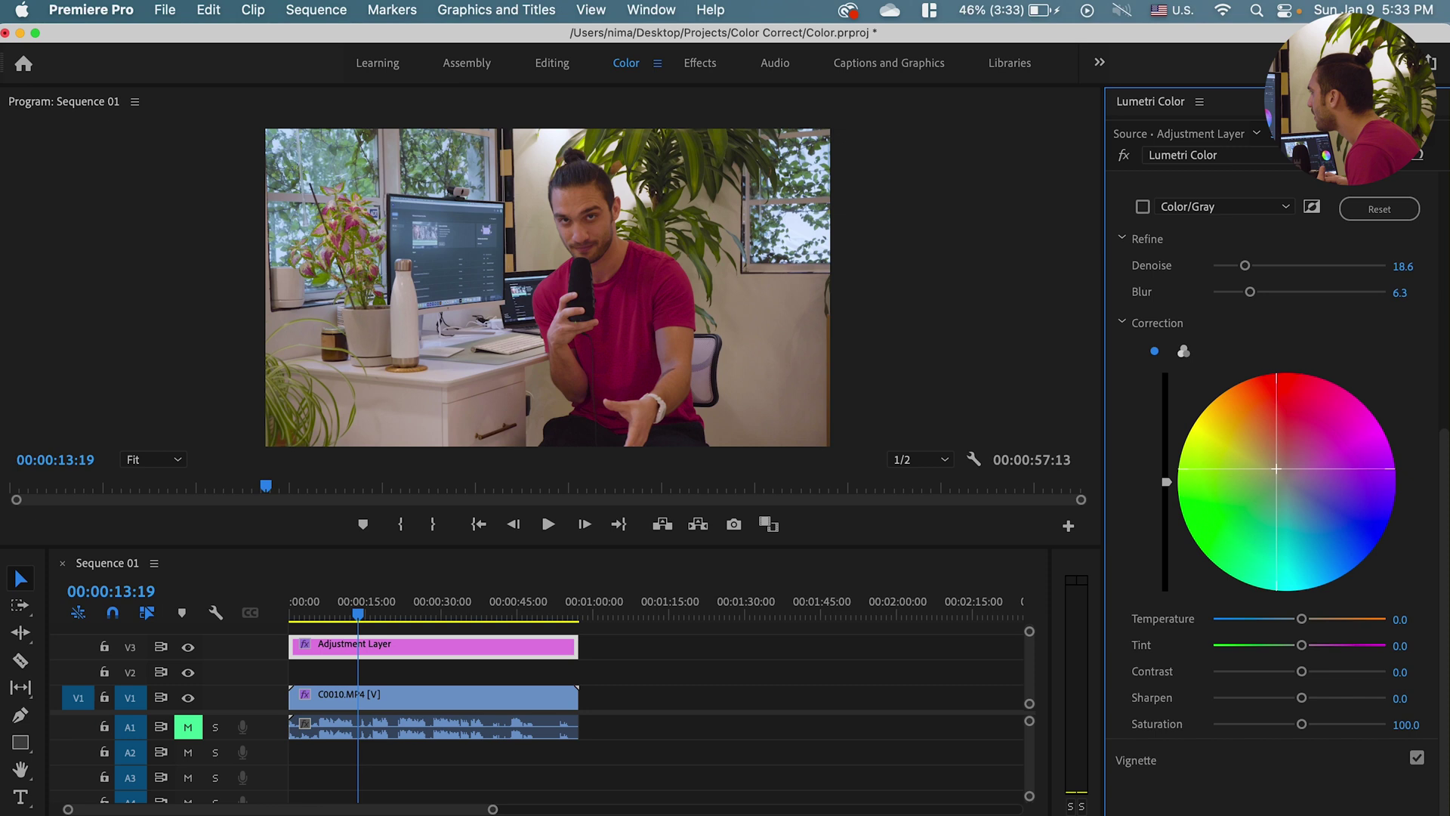
left_click_drag(1277, 469, 1279, 466)
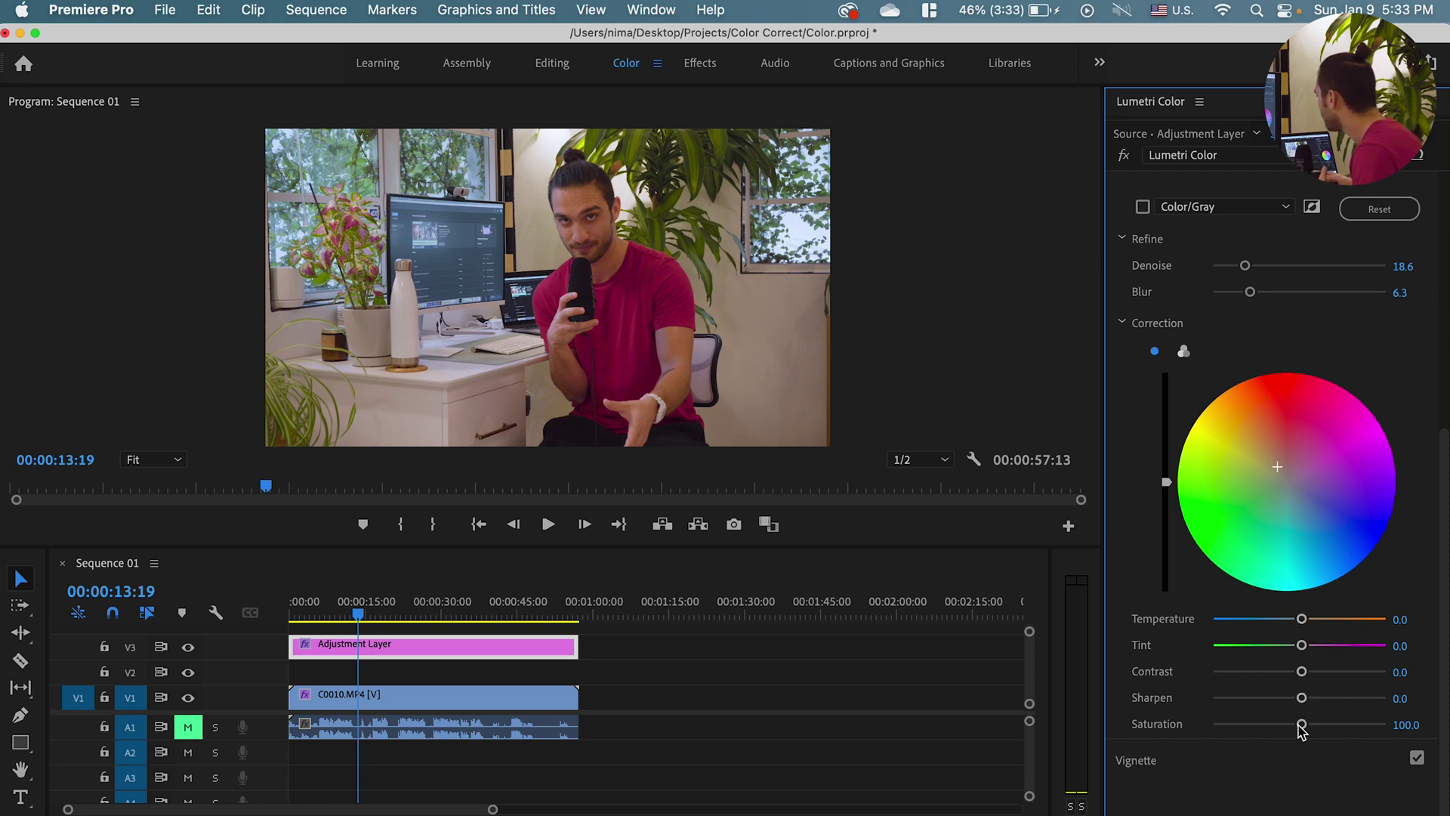
mouse_move(1306, 676)
left_mouse_down()
mouse_move(1321, 674)
mouse_move(1308, 673)
left_mouse_up()
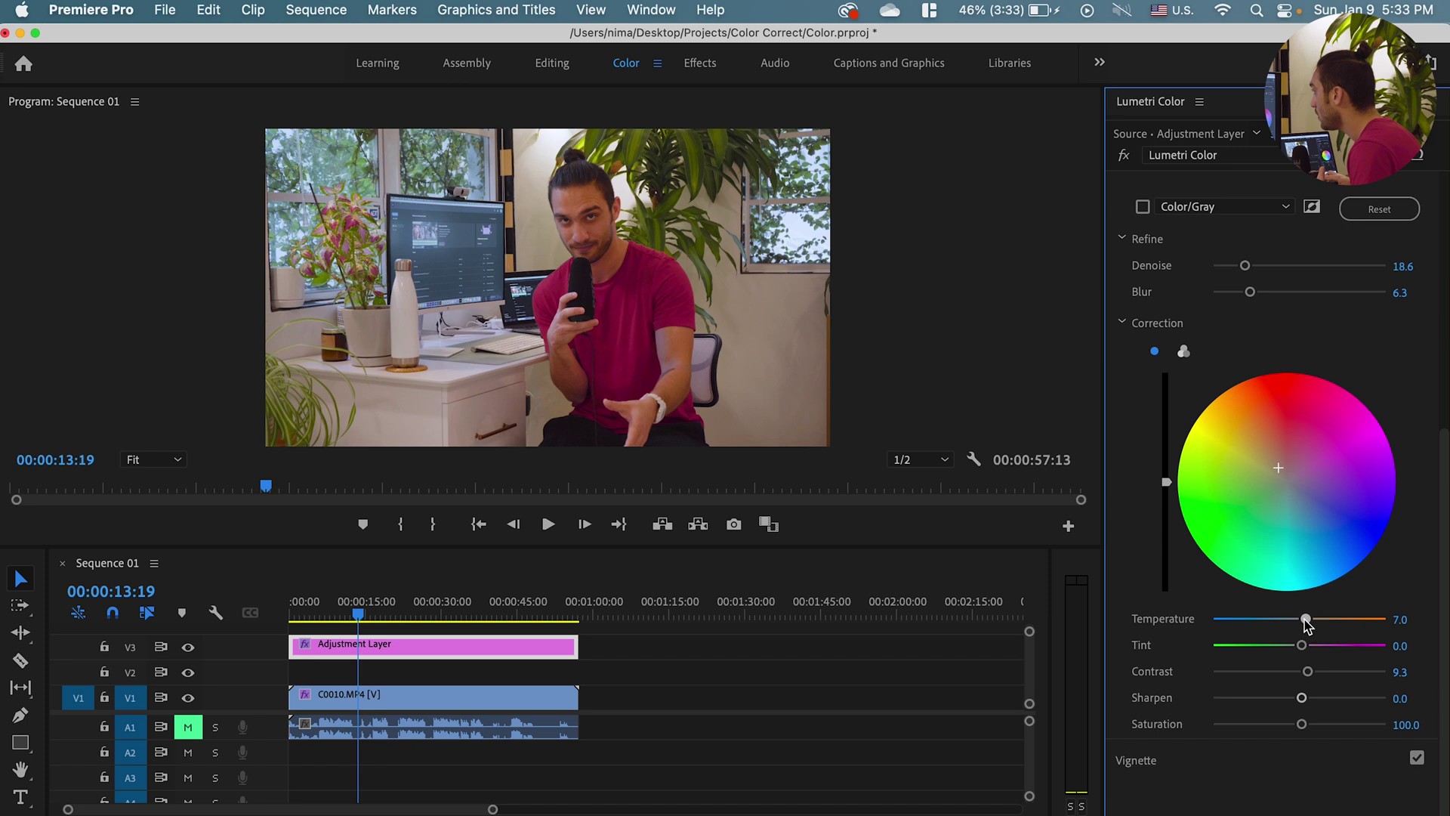
left_click_drag(1307, 624, 1297, 626)
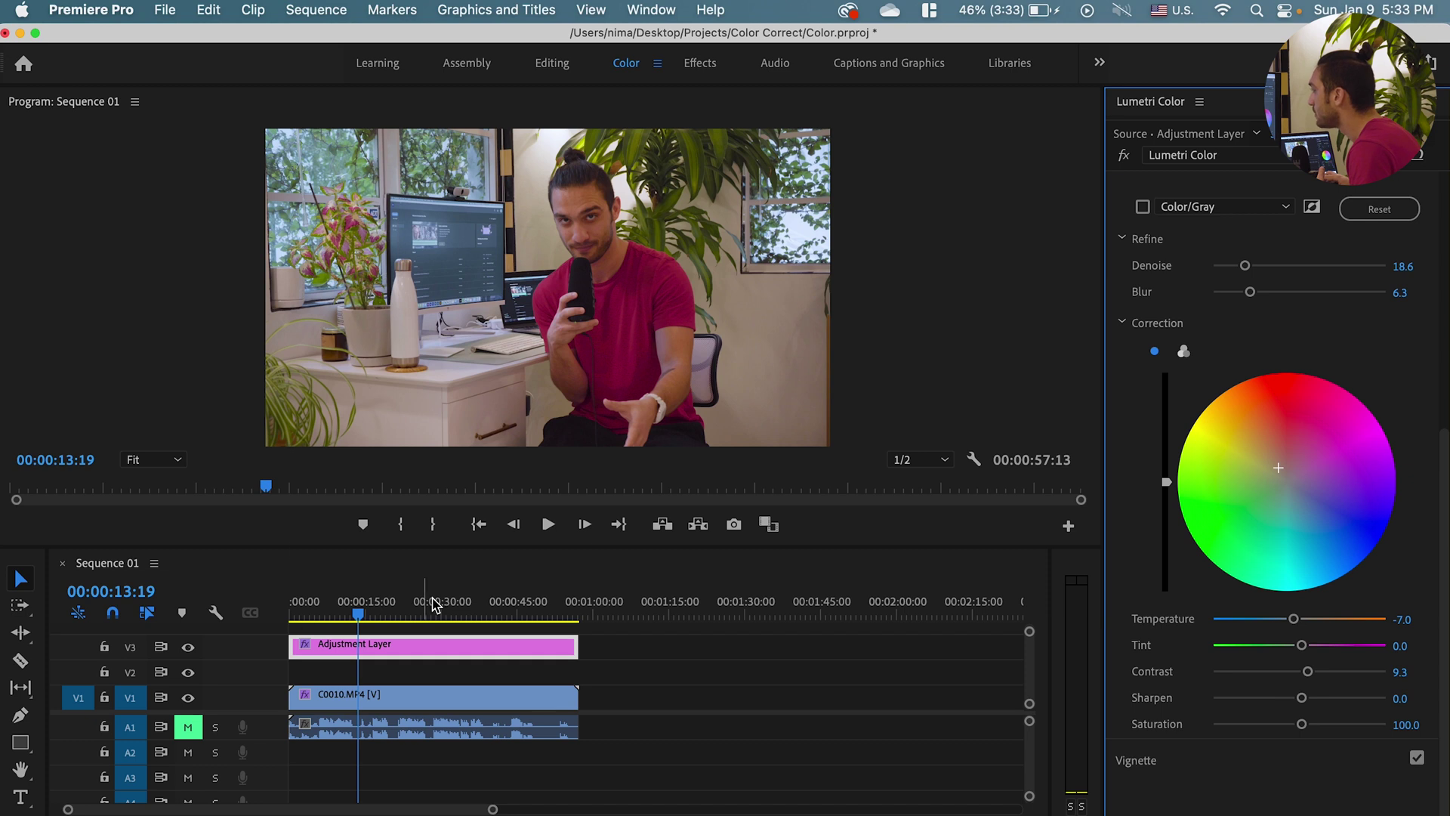
- Check the grade at another moment and shift the colour wheel balance slightly
left_click_drag(417, 609, 380, 615)
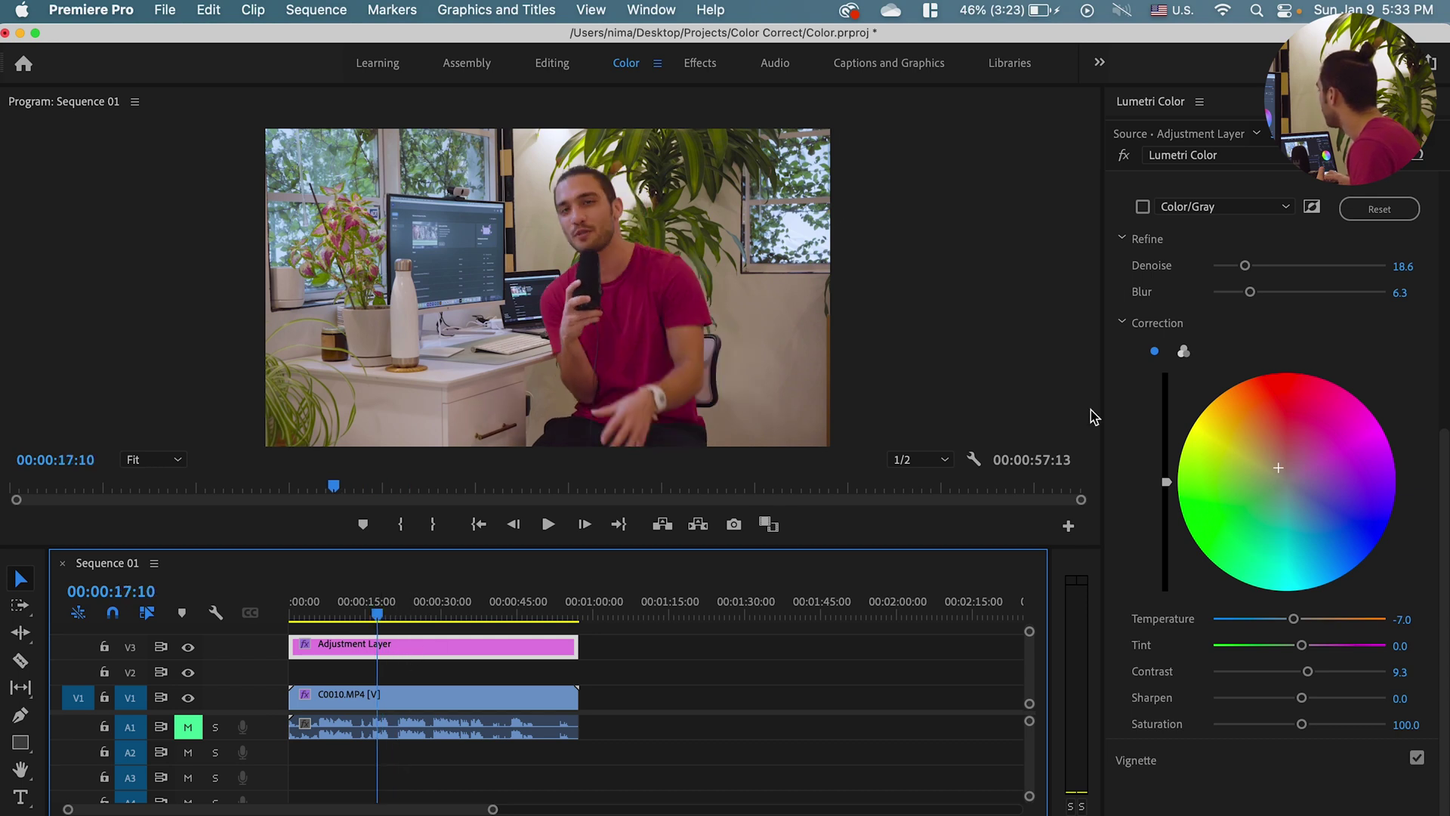
left_click(1286, 476)
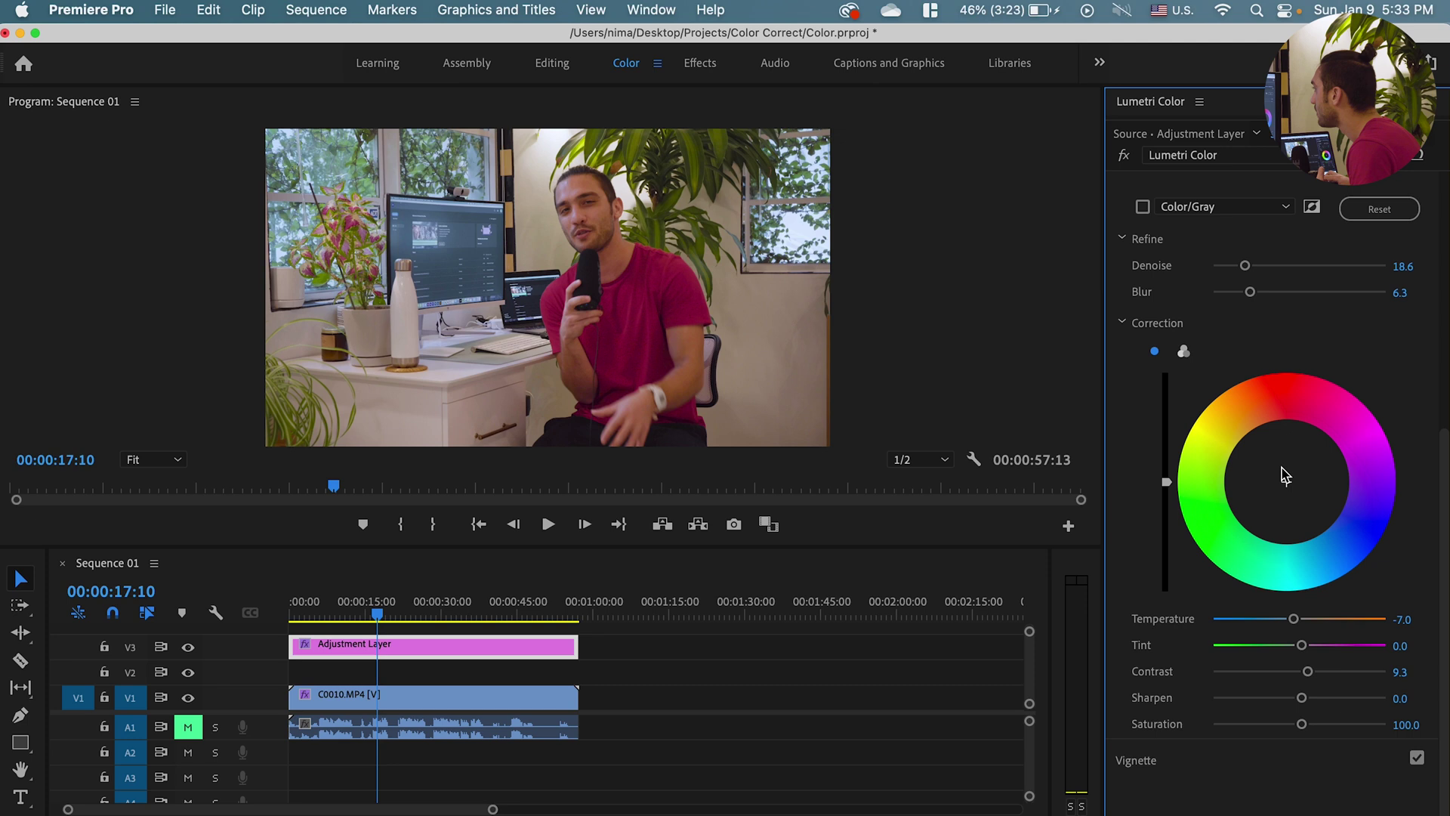
left_click_drag(1286, 481, 1283, 473)
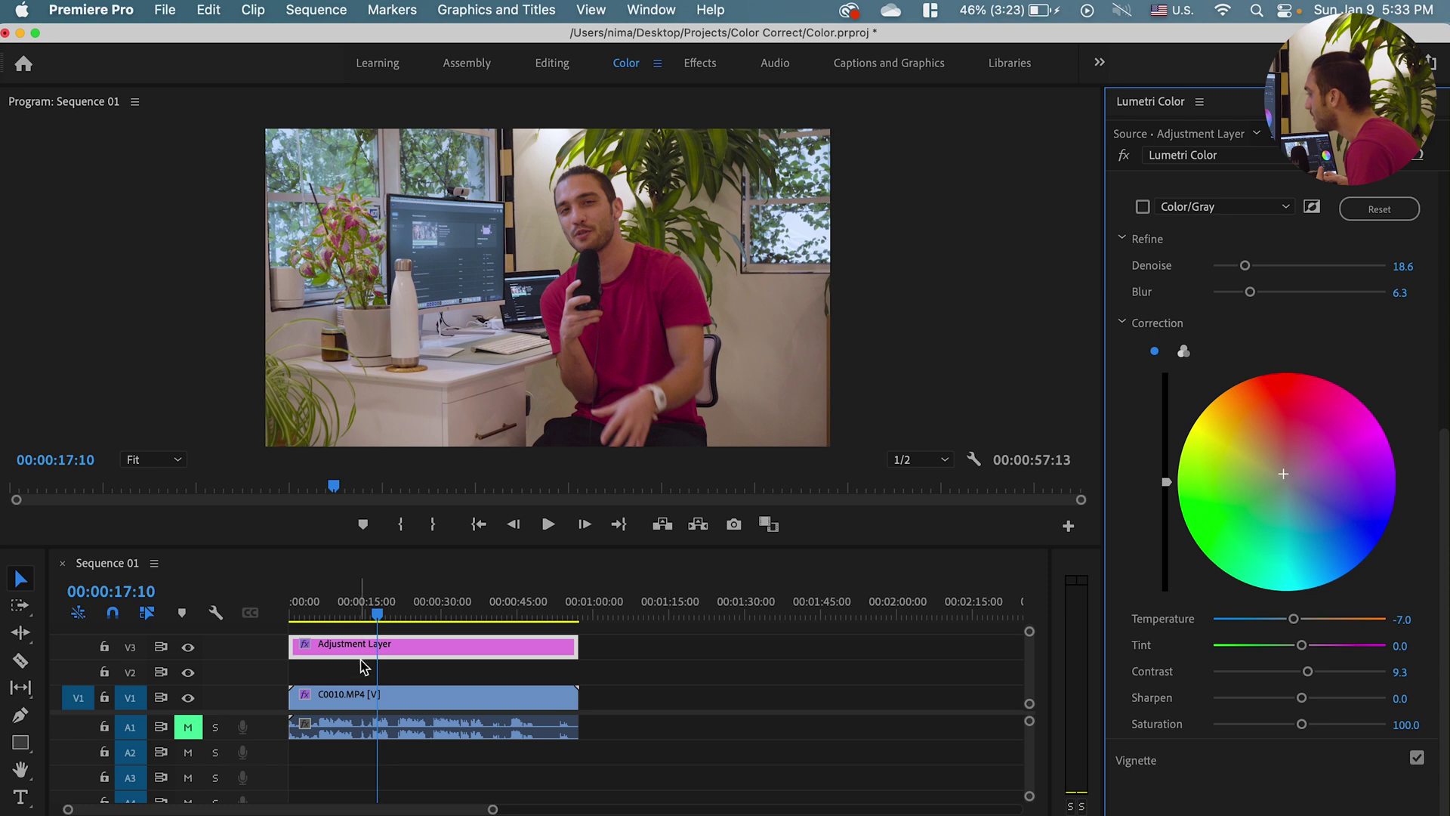
- Return the playhead to 00:00:06:14 and save the project
left_click(366, 616)
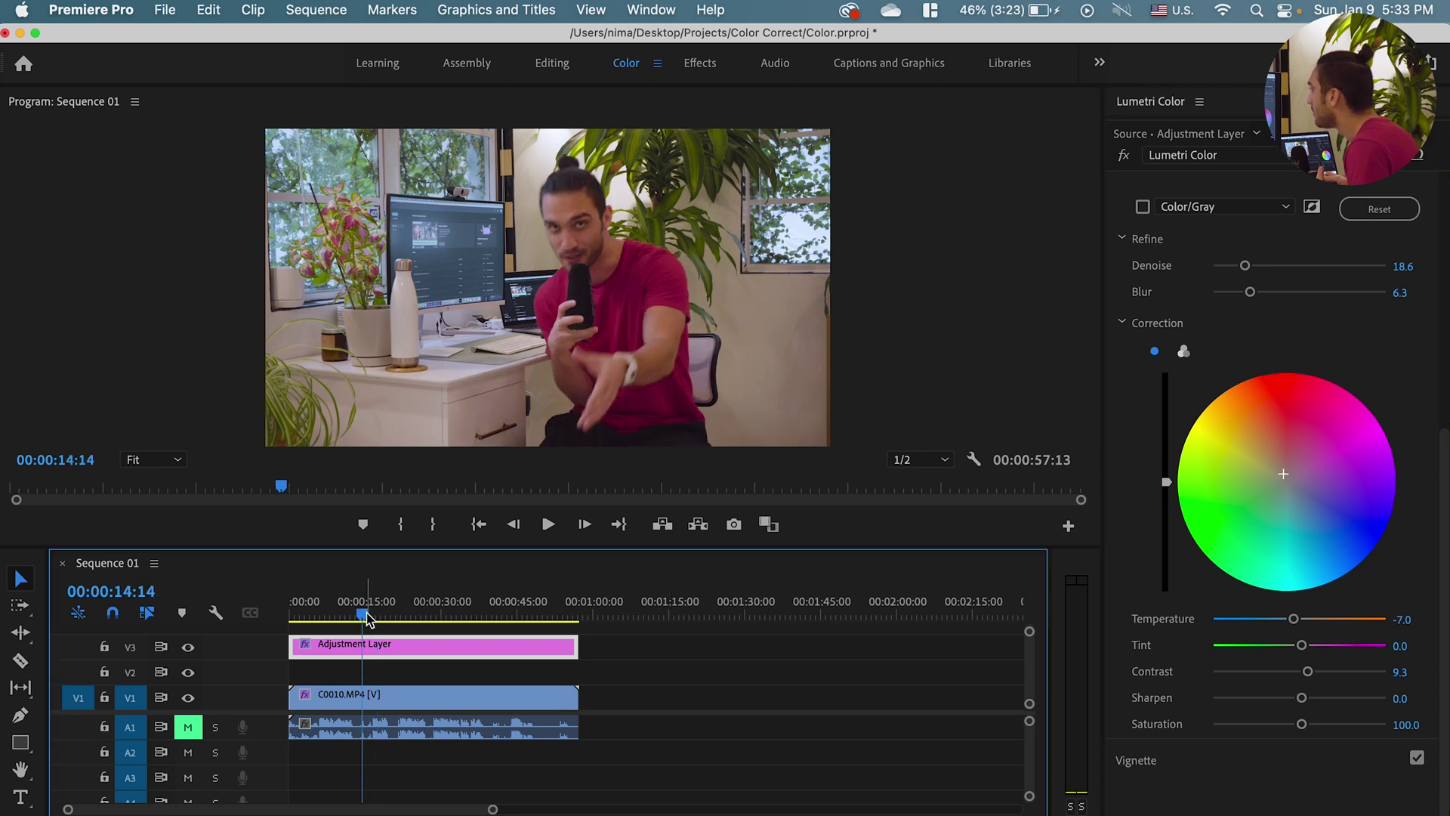
left_click(323, 615)
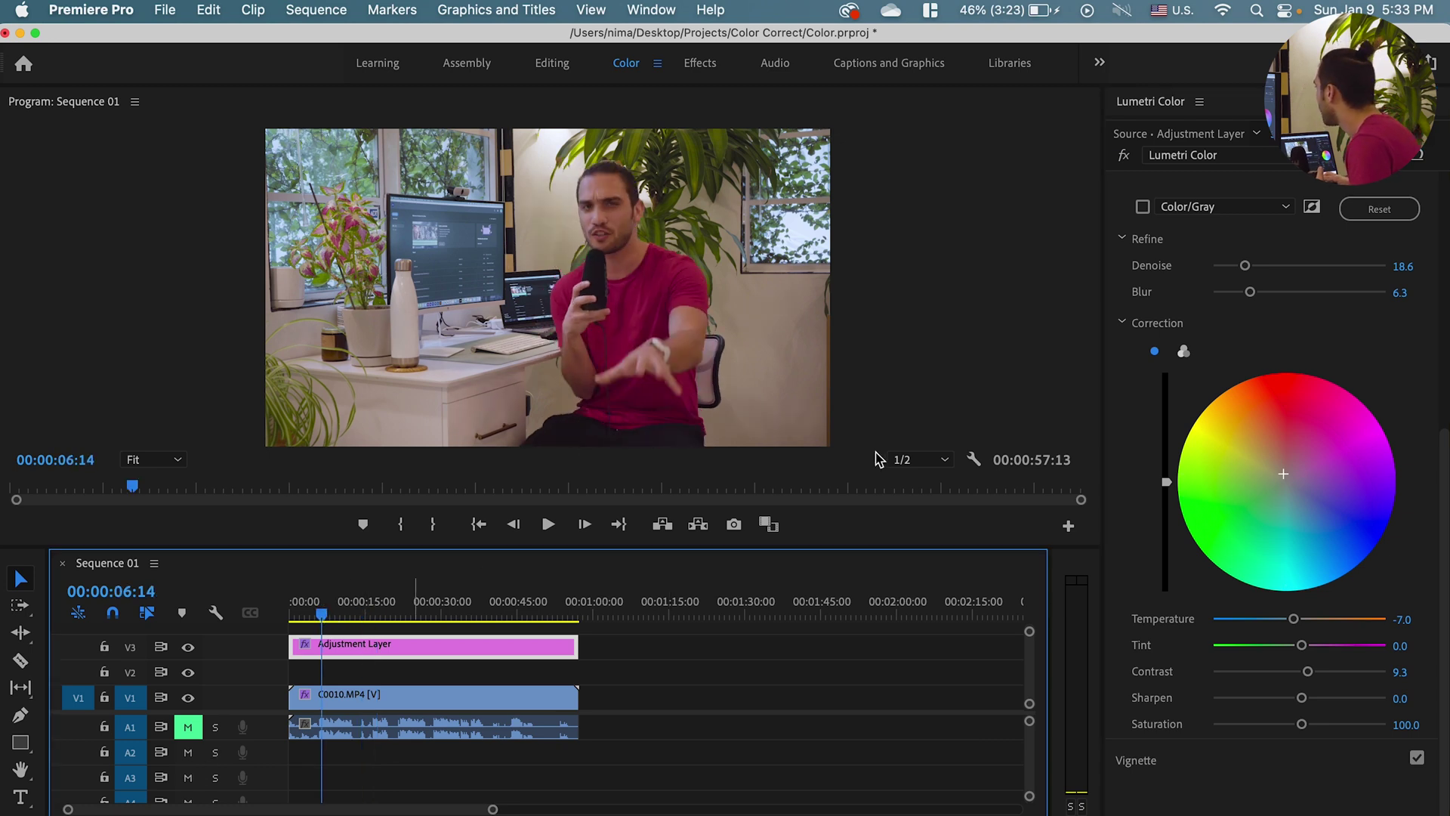
key("super+s")
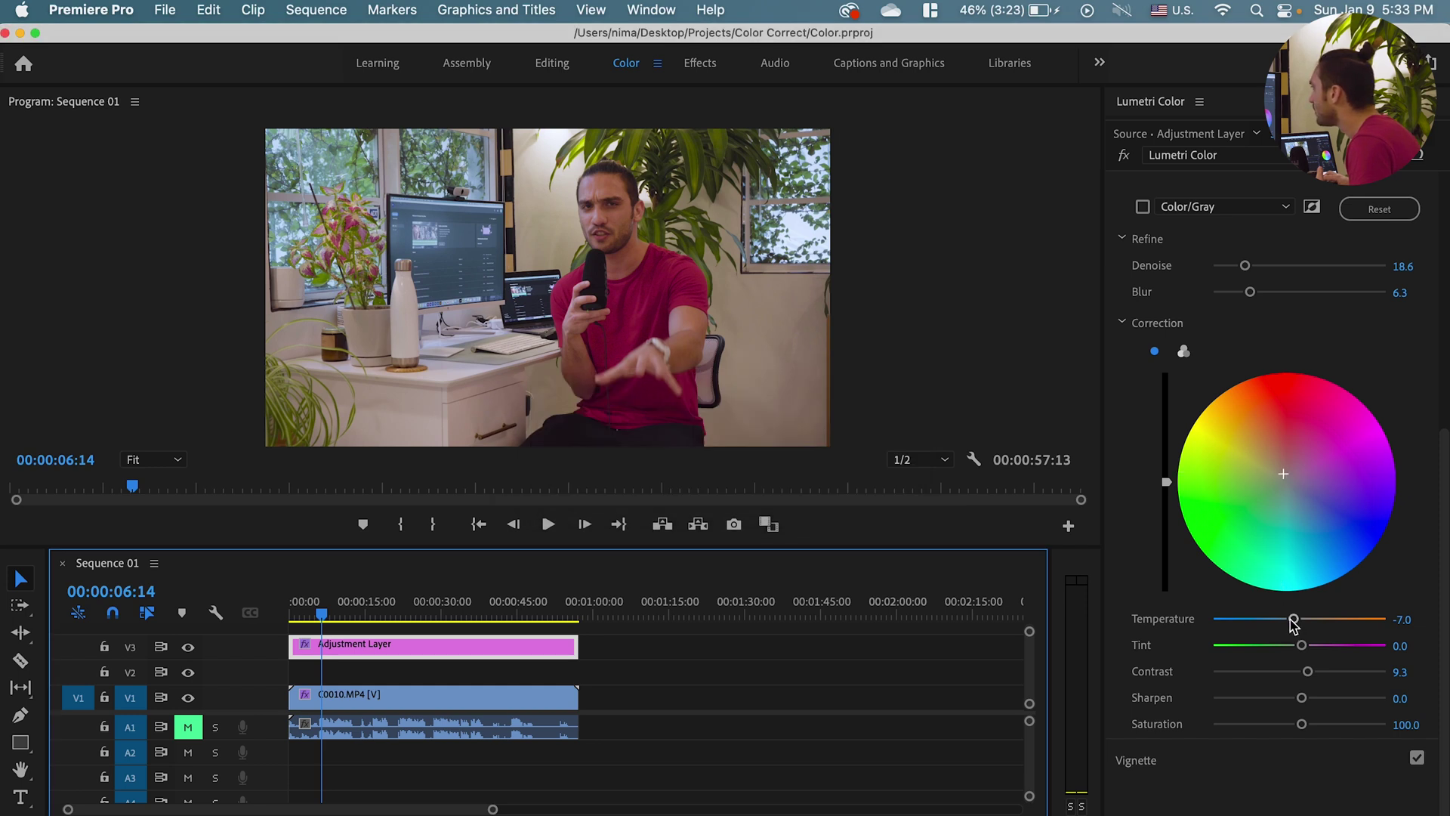
- Cool Temperature further to -9.3 and expand Basic Correction's white balance and tone settings
left_click_drag(1294, 622, 1293, 621)
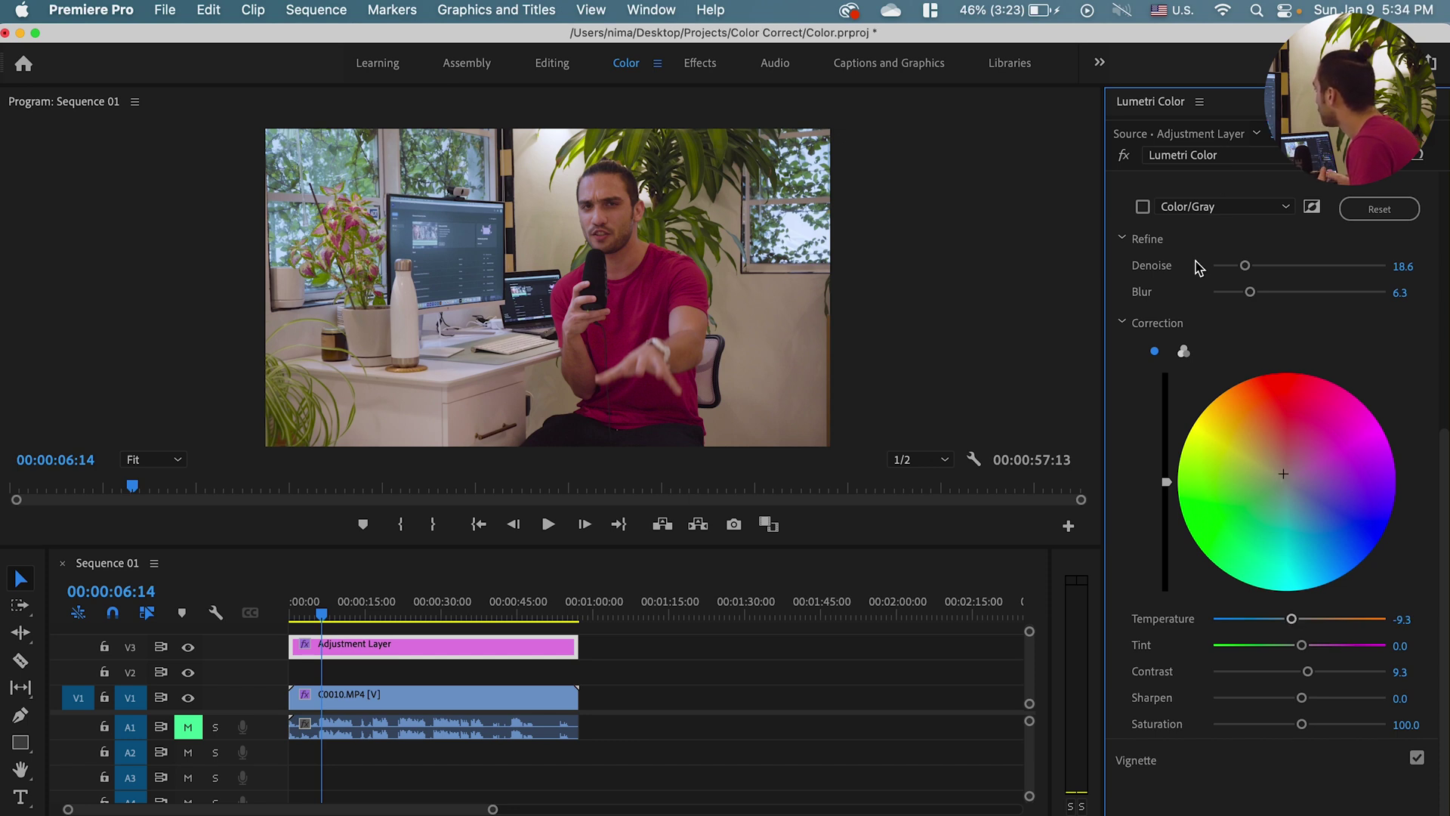
scroll(1166, 378, "up", 5)
left_click(1242, 195)
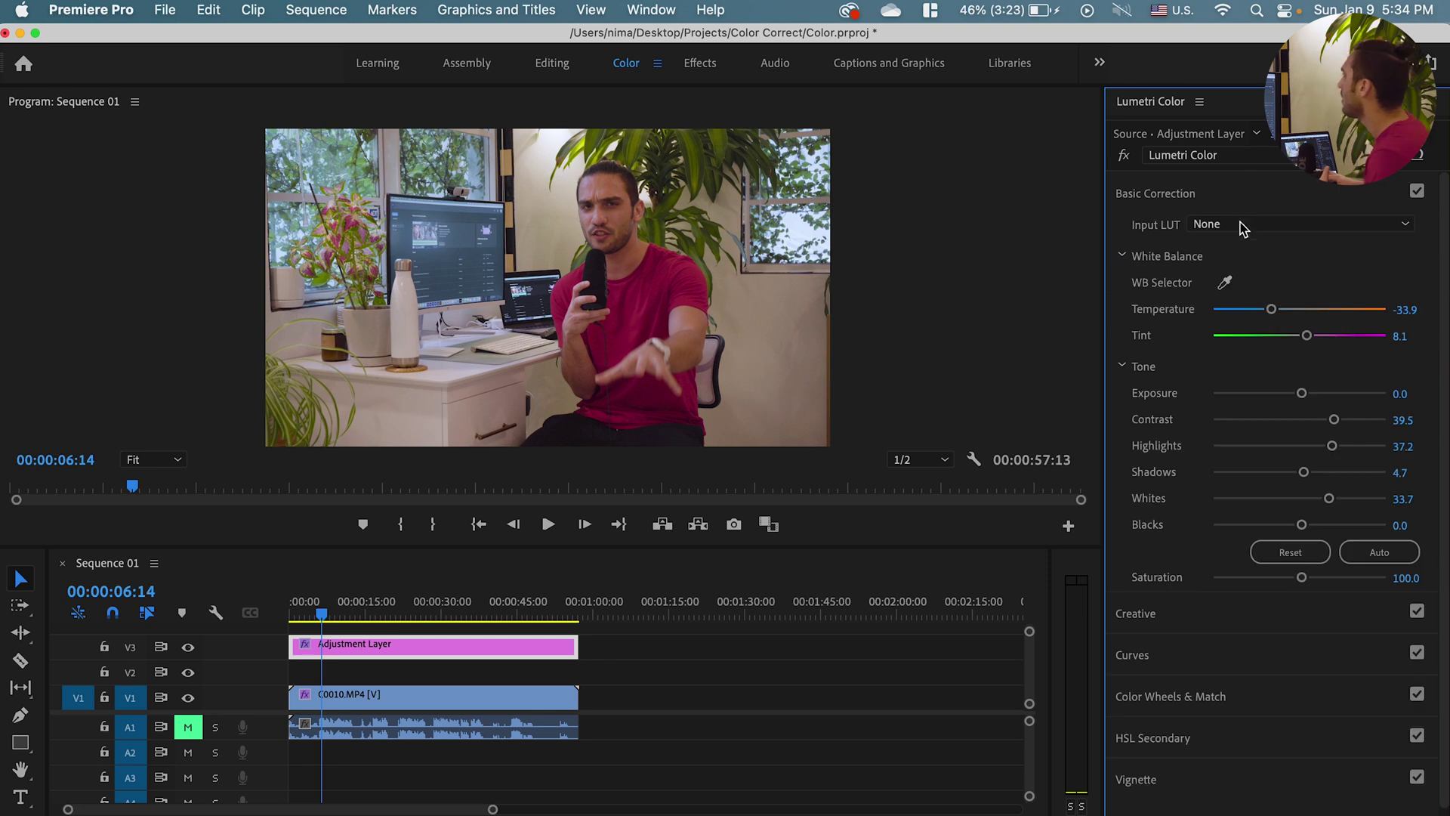
- Compare the V3 grade off and on, then steepen the RGB S-curve: highlights up, shadows down
left_click(188, 647)
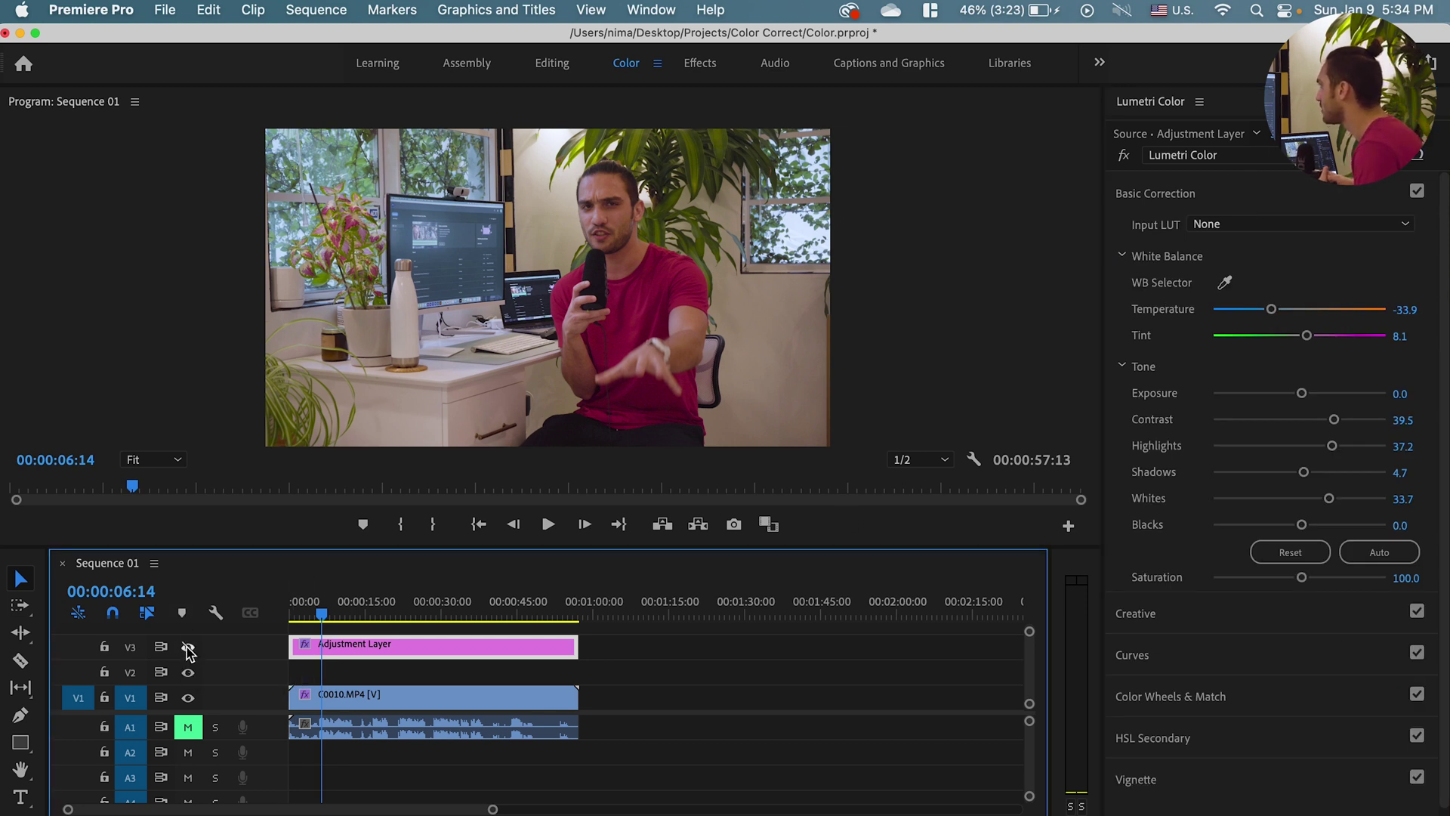
left_click(188, 647)
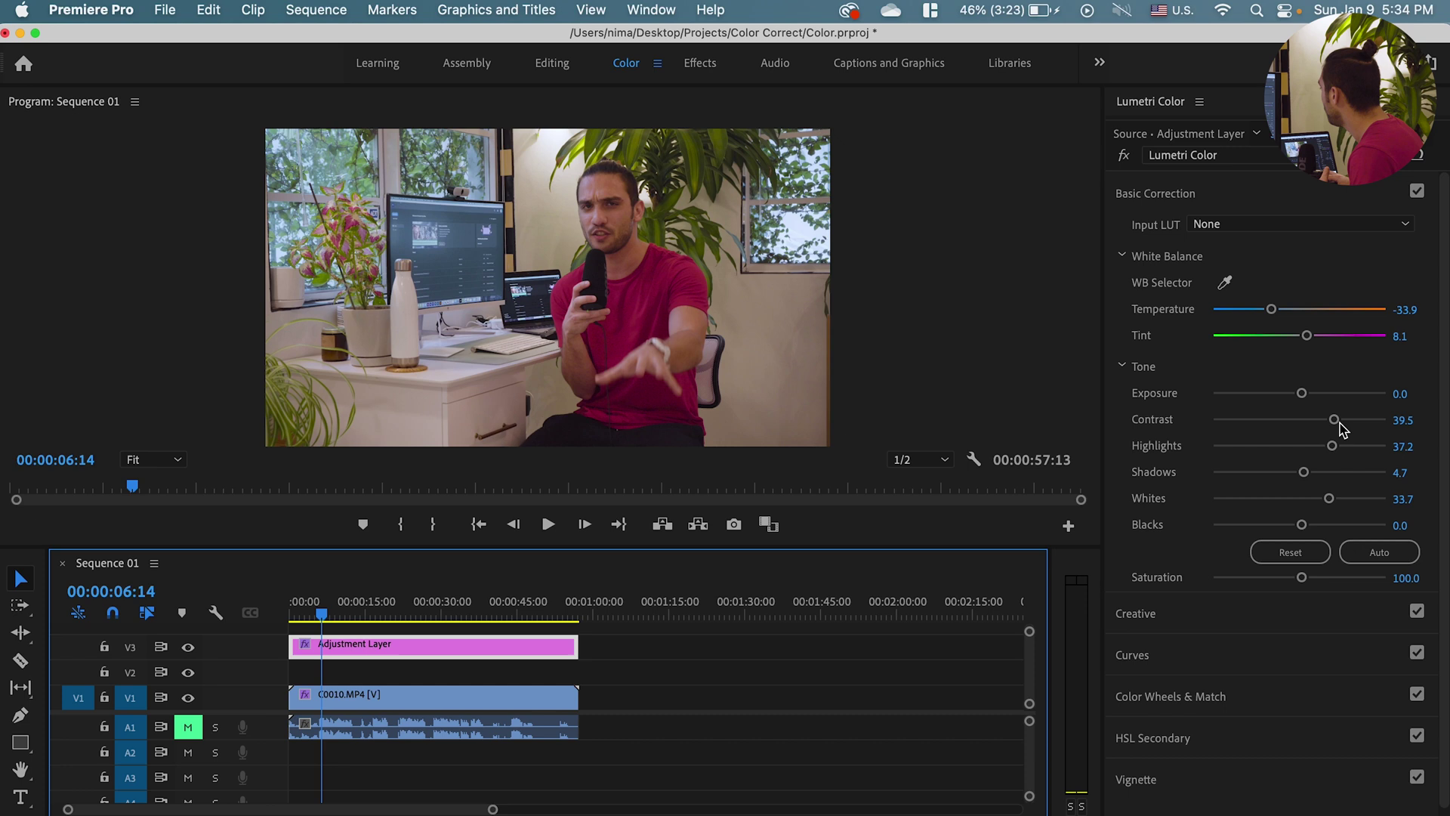
left_click(1265, 655)
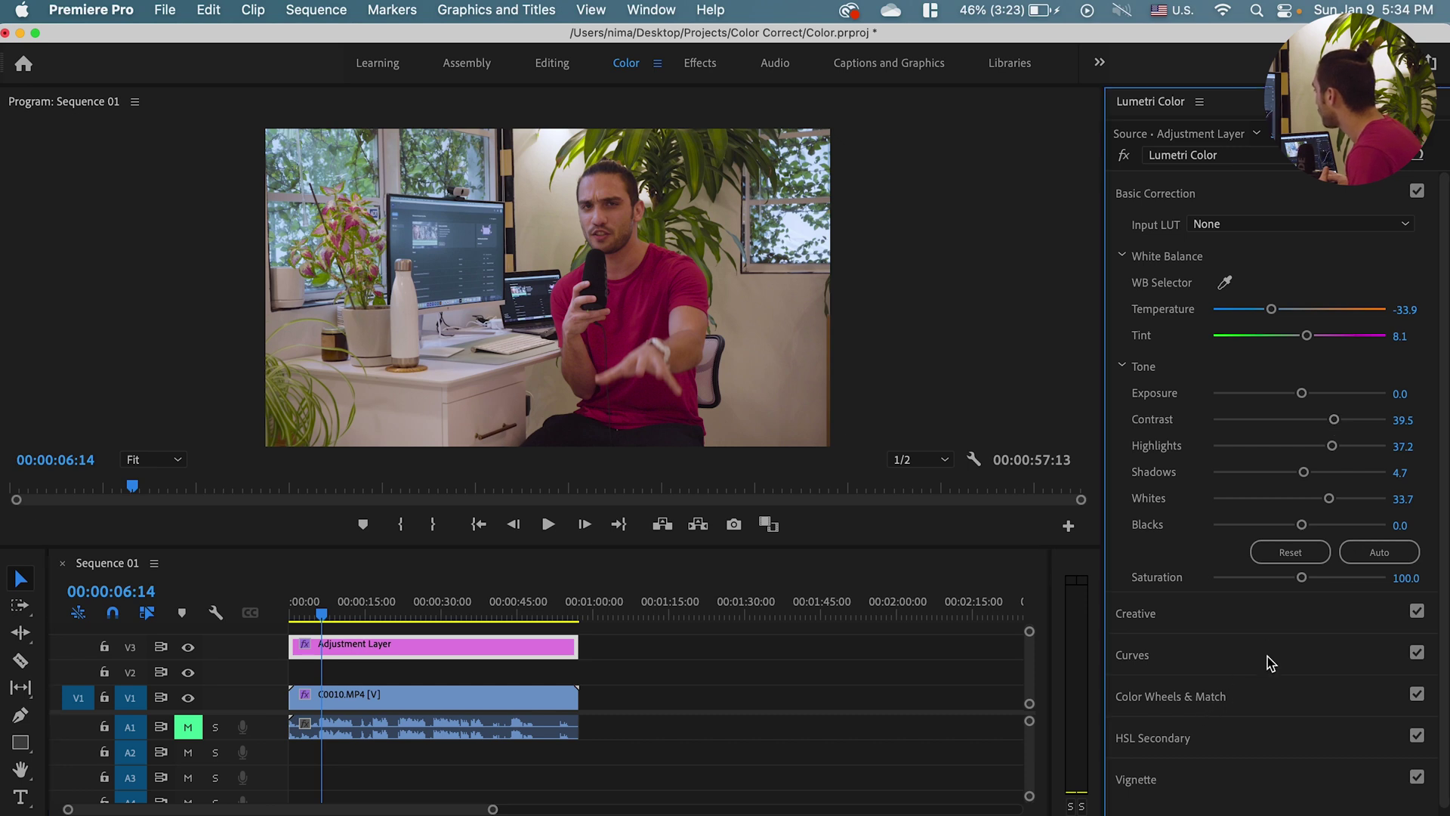
left_click_drag(1327, 439, 1325, 429)
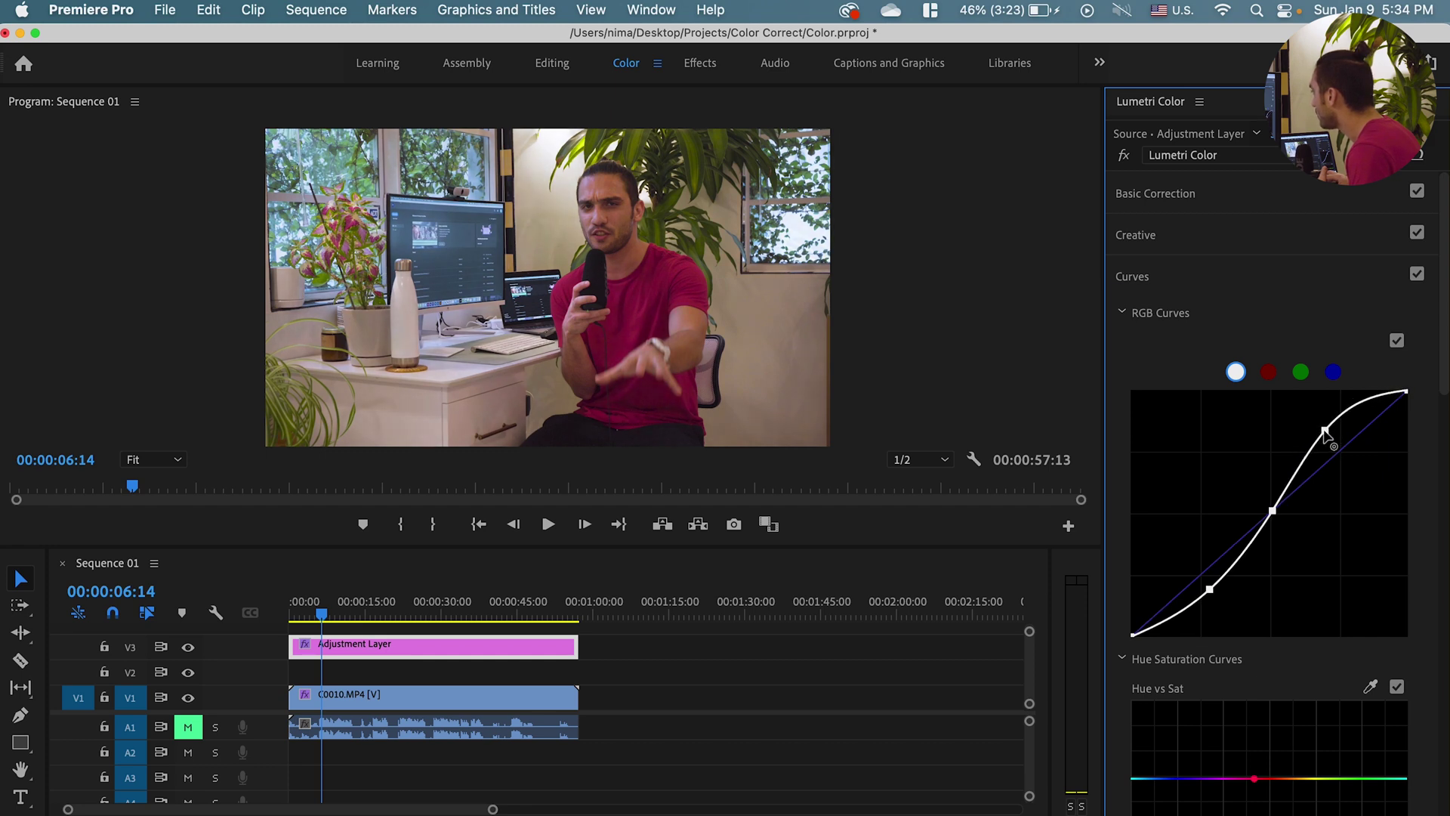
left_click_drag(1209, 590, 1212, 591)
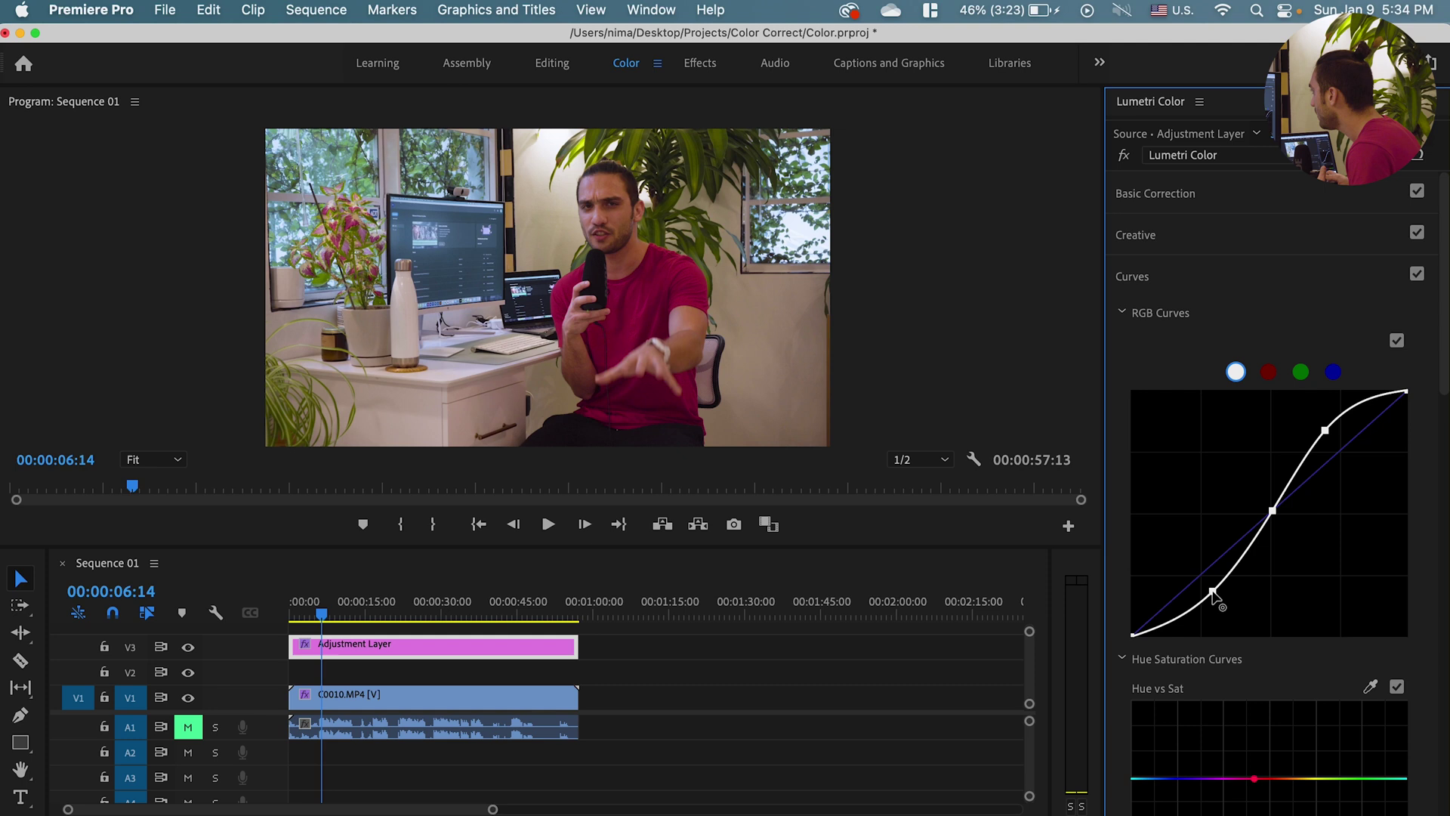
left_click(1253, 194)
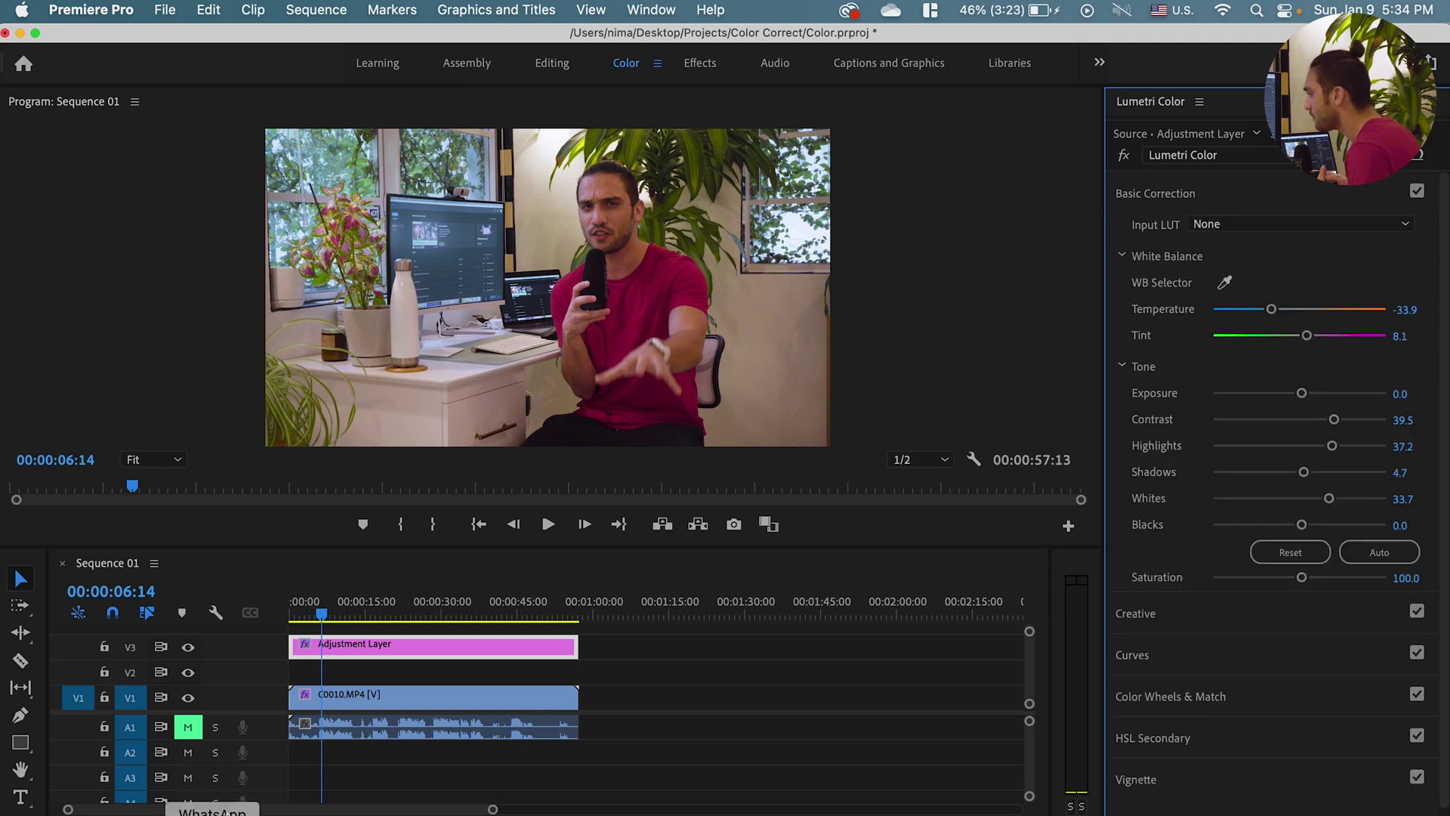
left_click(187, 647)
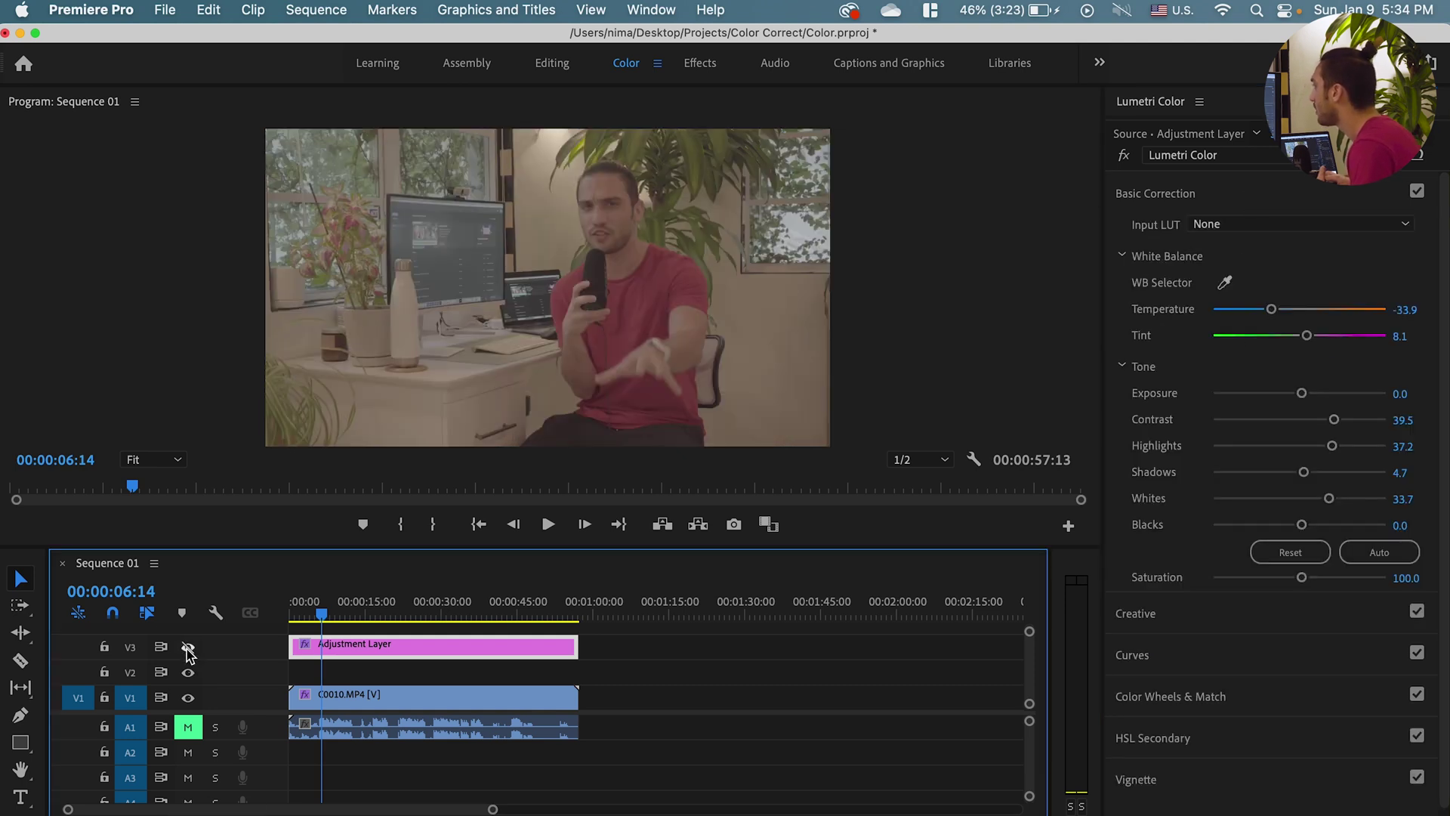
left_click(188, 647)
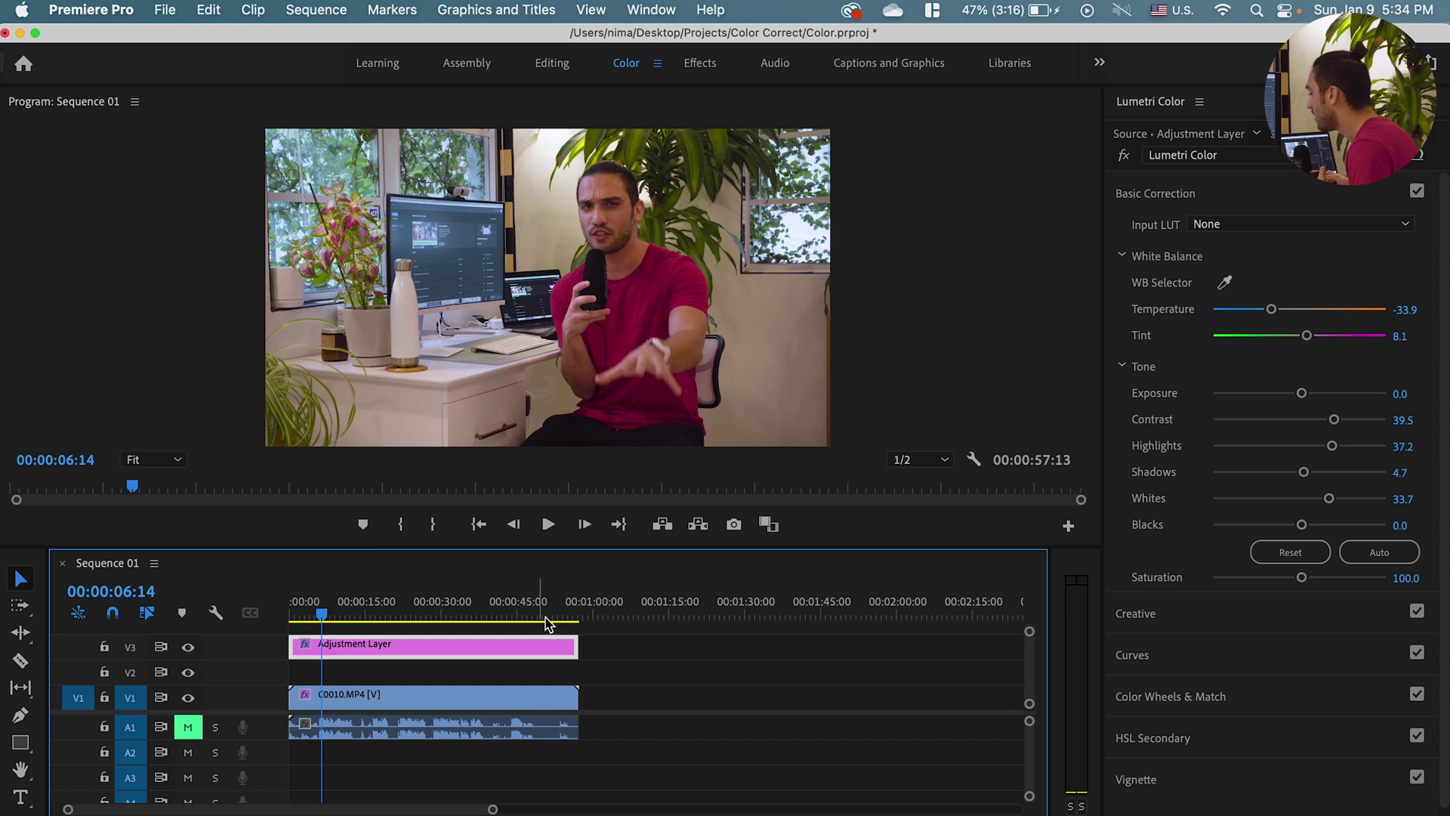